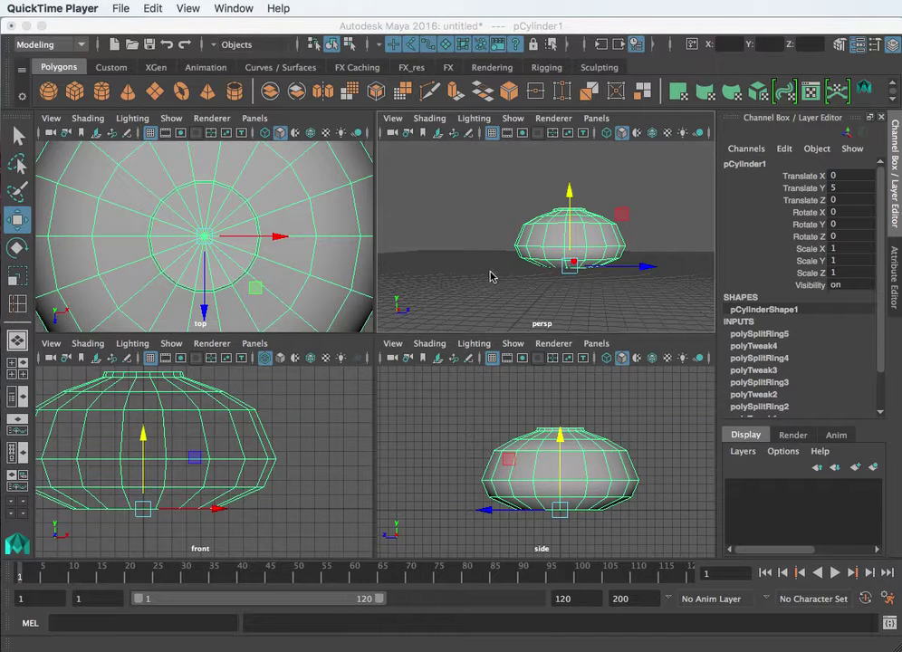
Step: Maximize the perspective panel and tumble and zoom in close on the vase-shaped pCylinder1
left_click(490, 276)
key("space")
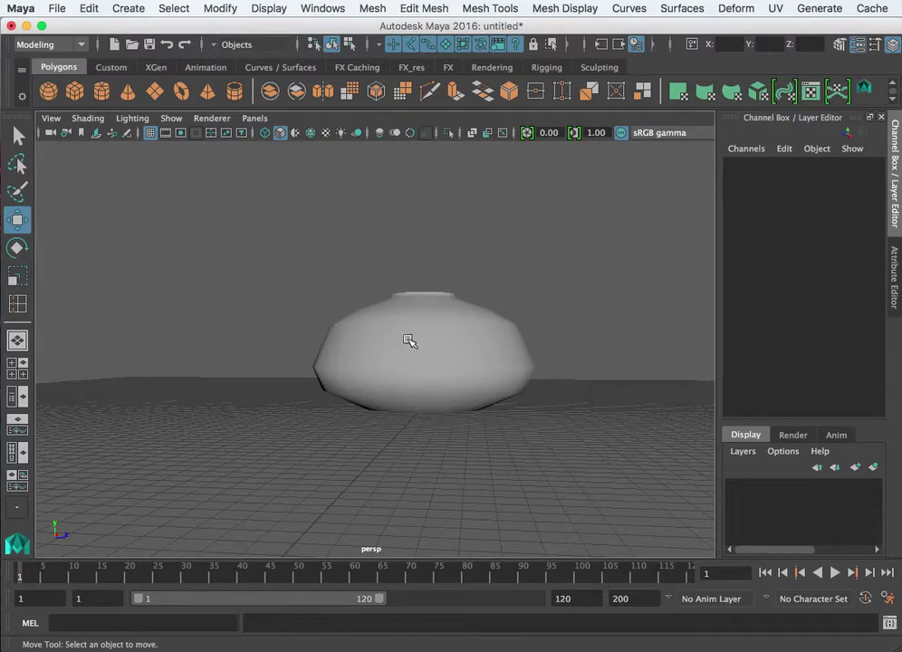
left_click_drag(409, 340, 429, 369, "alt")
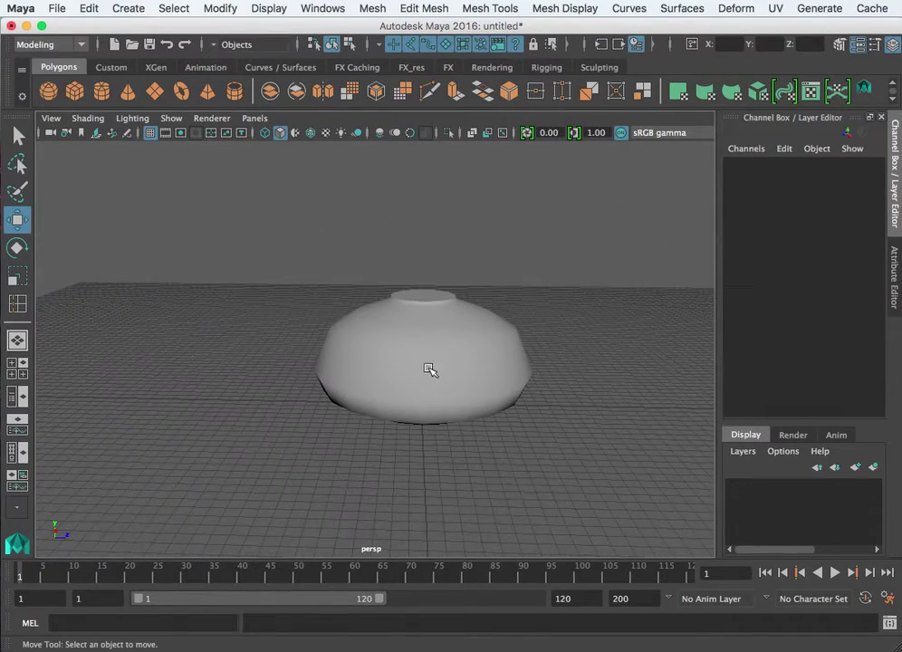
scroll(441, 366, "up", 3)
right_click_drag(443, 367, 484, 363, "alt")
middle_click_drag(484, 362, 397, 312, "alt")
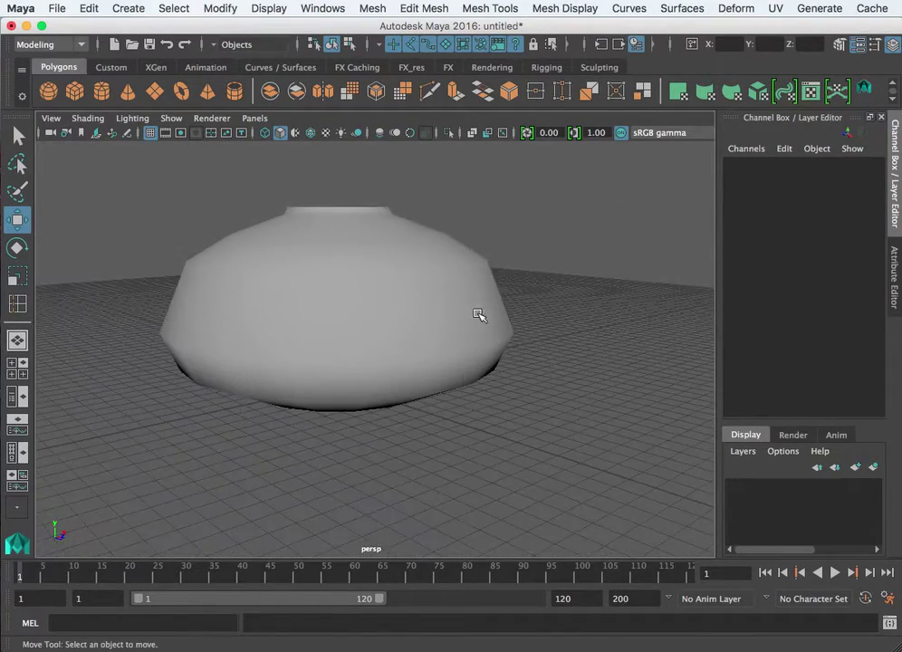
left_click(474, 315)
left_click_drag(471, 316, 391, 331, "alt")
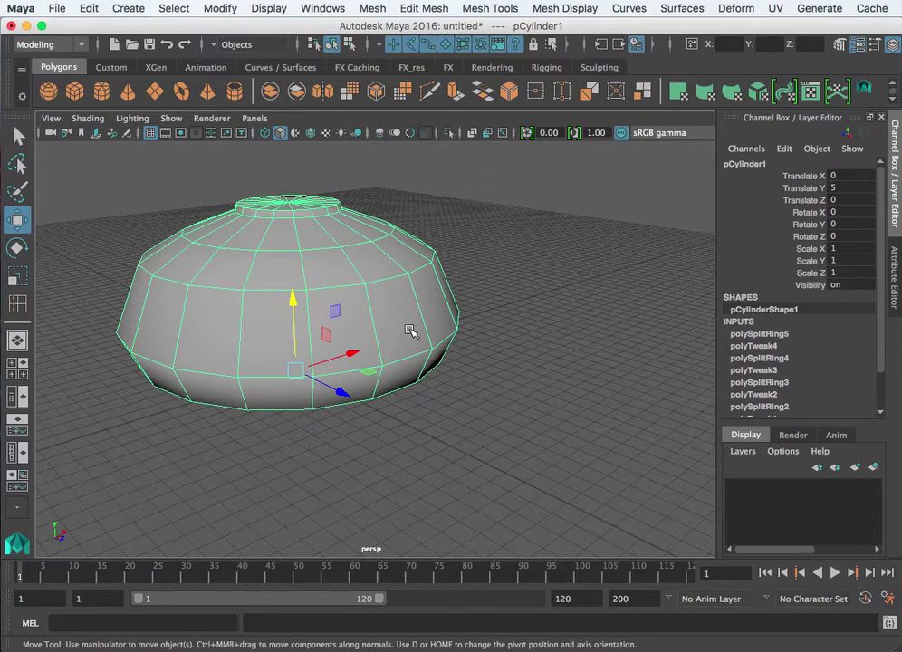
Step: In face mode, select one lower side face of pCylinder1, undoing the accidental move
right_click_drag(405, 329, 400, 371)
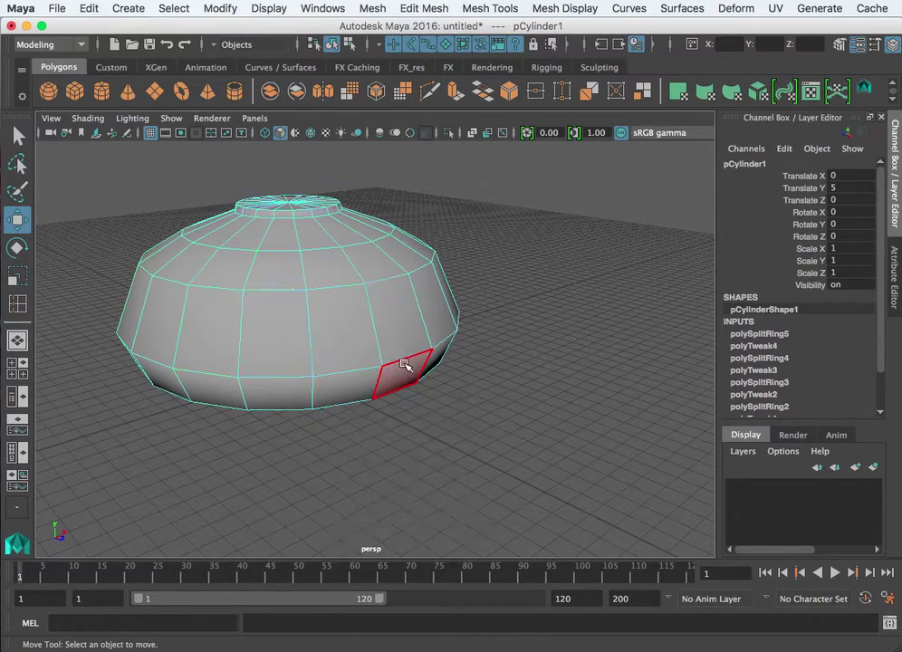
left_click(398, 324)
left_click_drag(398, 324, 522, 335, "alt")
key("z")
key("z")
key("z")
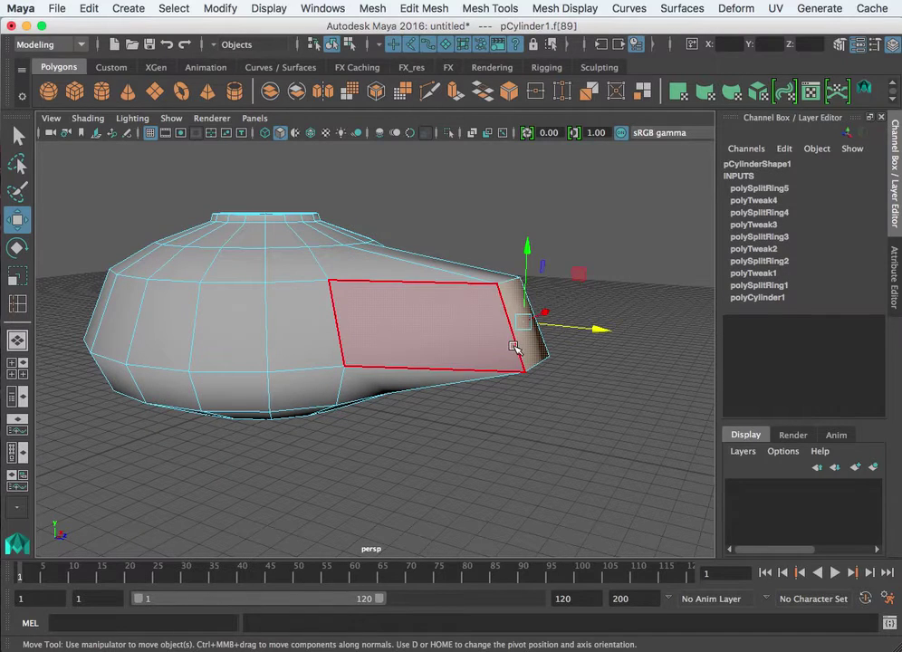
right_click_drag(403, 312, 352, 378, "alt")
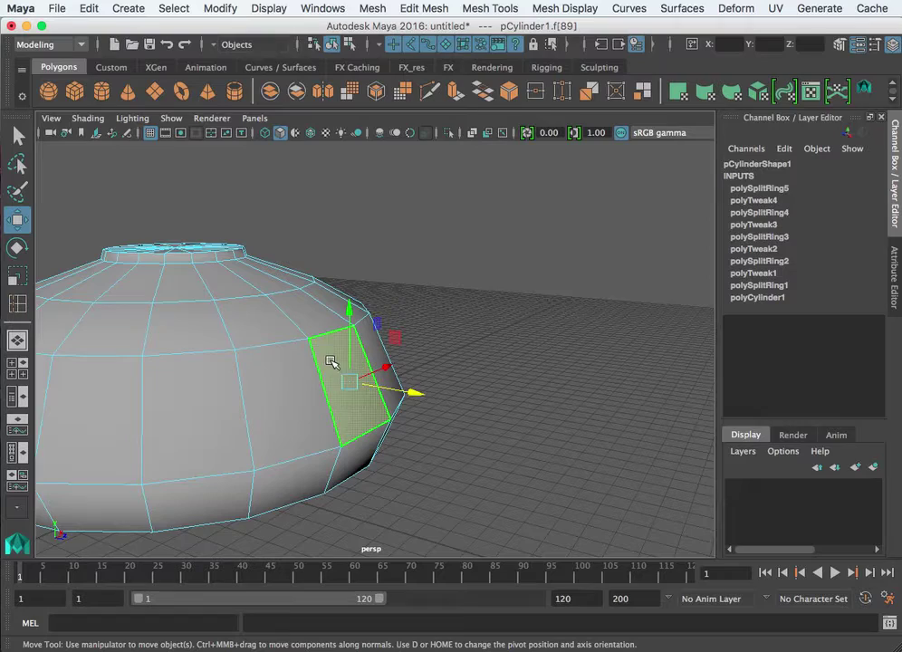
right_click_drag(530, 352, 522, 352, "alt")
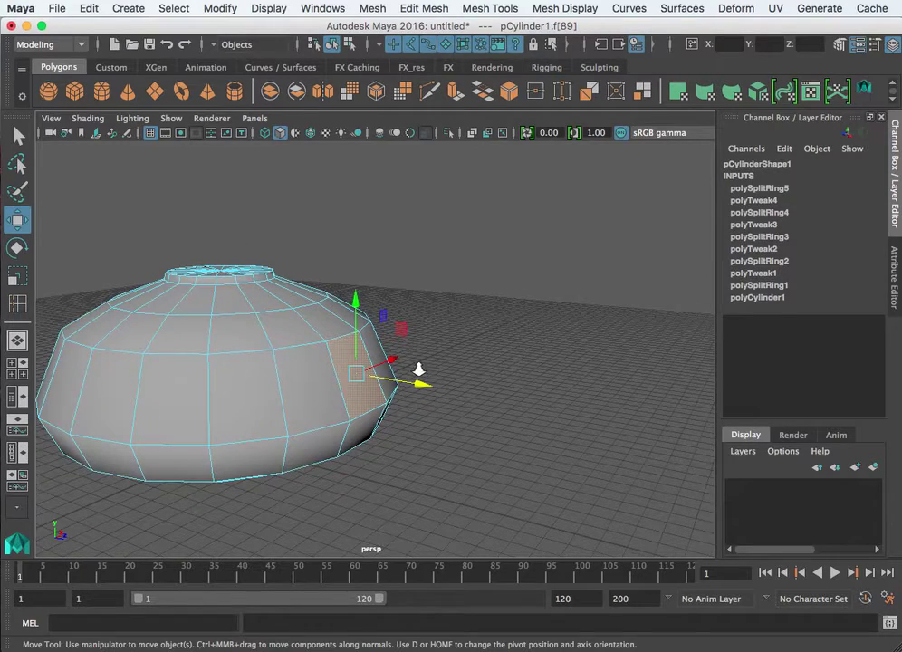
right_click_drag(419, 369, 534, 371, "alt")
left_click_drag(534, 370, 359, 374, "alt")
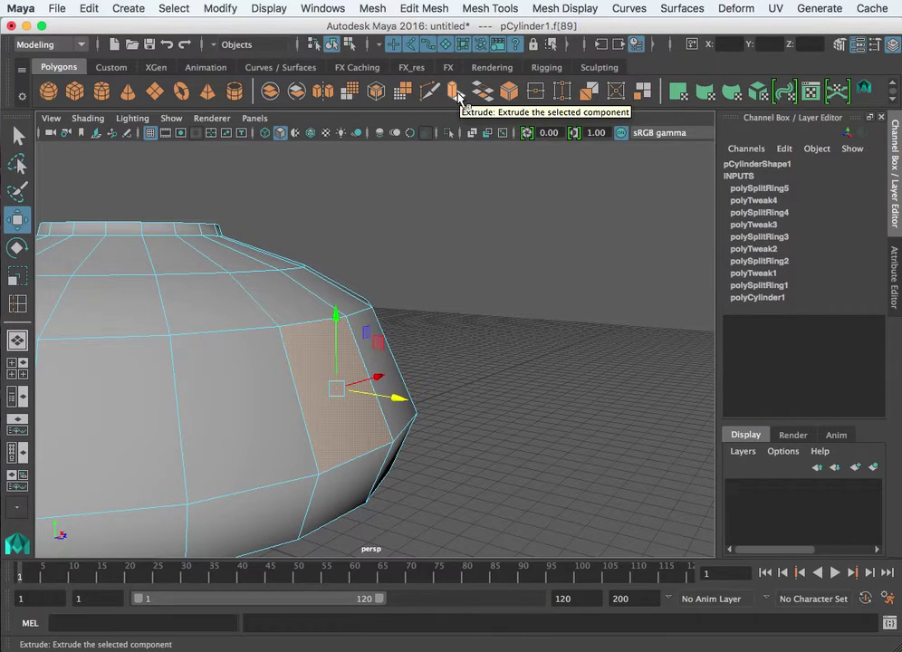
Step: Reset the Extrude Face options to defaults: Smoothing angle 30, Divisions 1
left_click(433, 10)
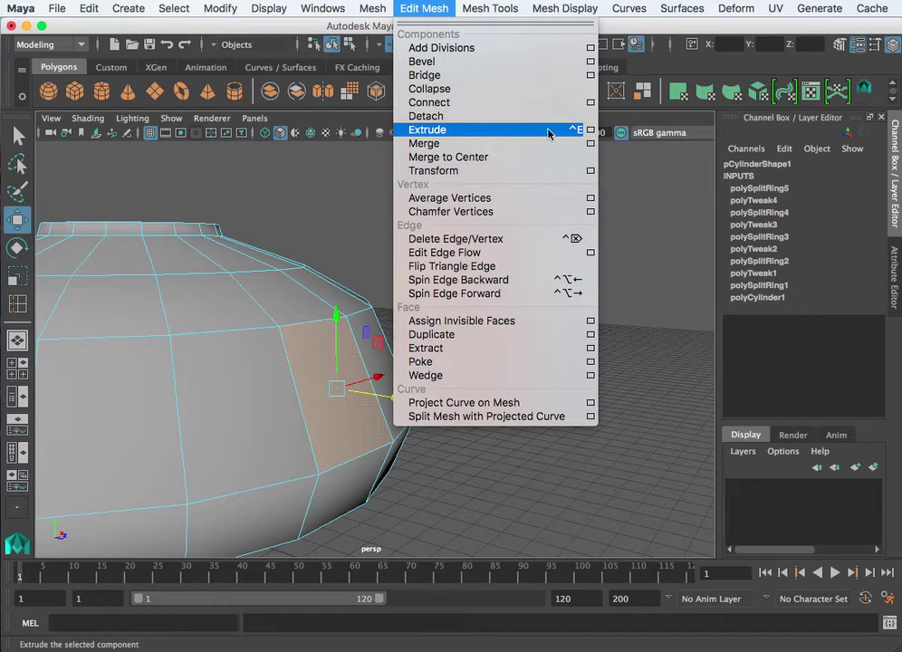
left_click(590, 133)
left_click(499, 46)
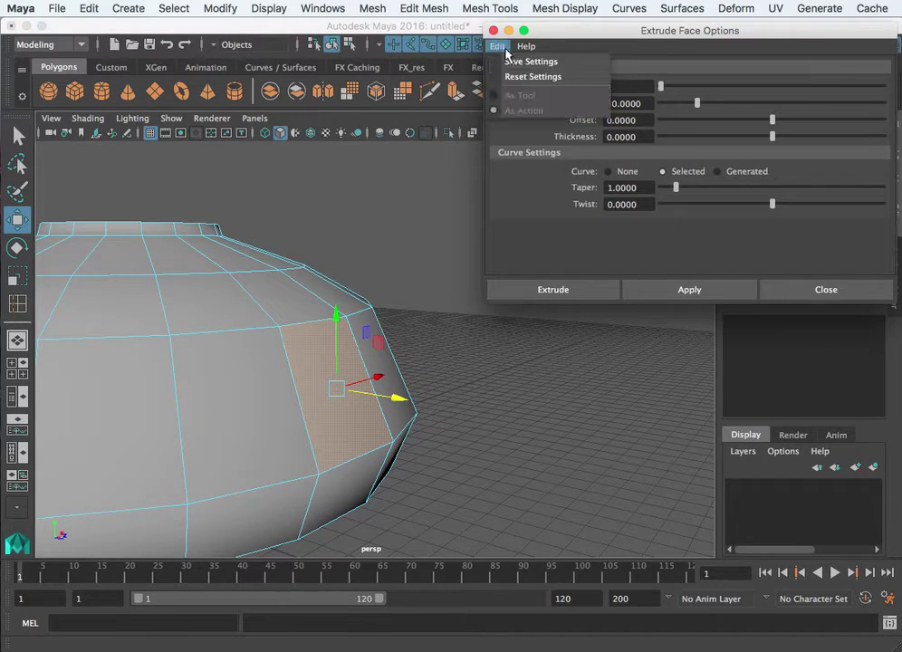
left_click(516, 78)
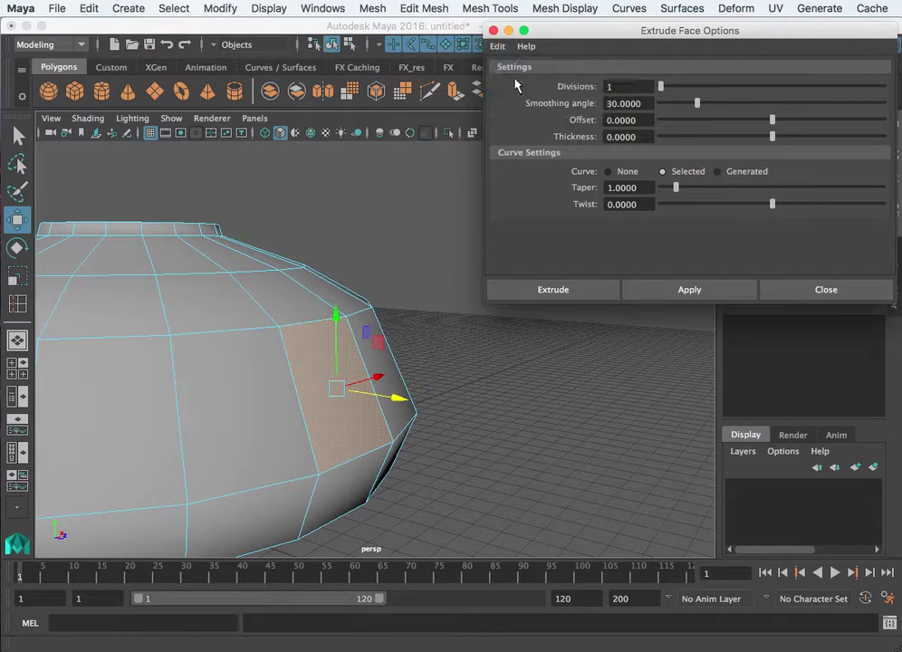
left_click(494, 31)
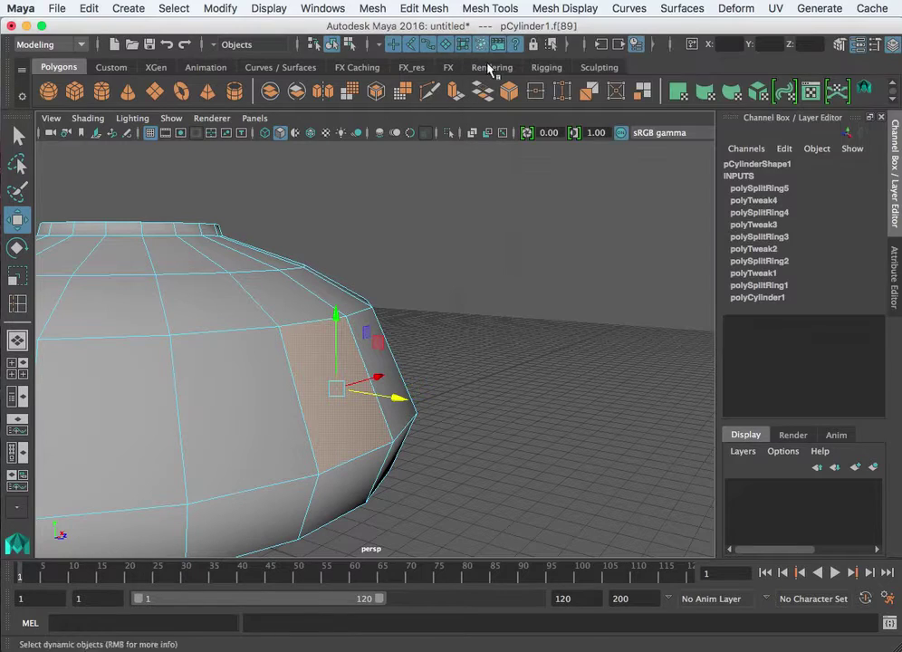
left_click(414, 9)
Step: Extrude the selected lower side face of the body
left_click(512, 132)
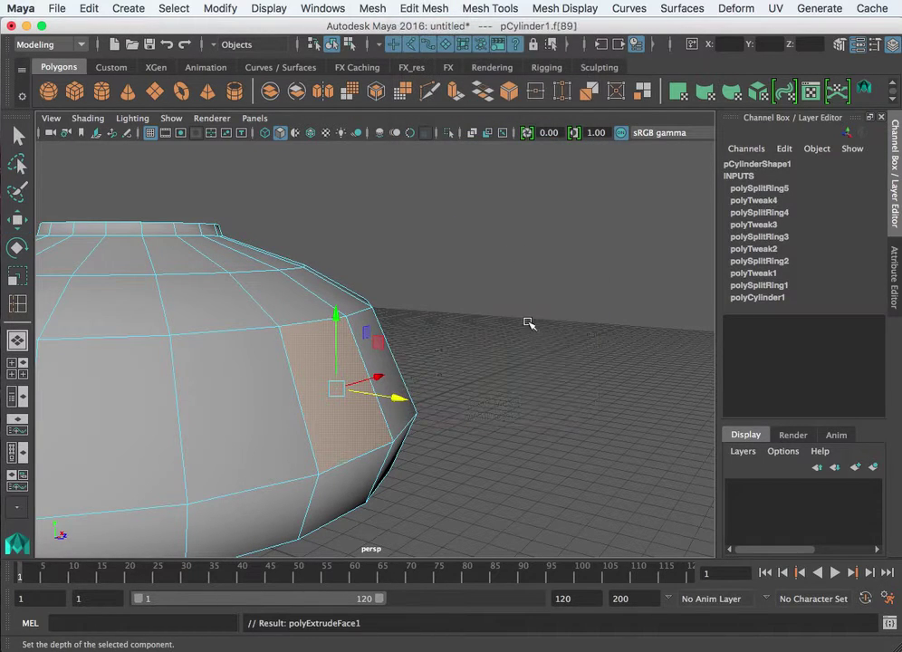
left_click_drag(535, 376, 485, 354, "alt")
right_click_drag(486, 354, 665, 369, "alt")
left_click_drag(664, 369, 593, 411, "alt")
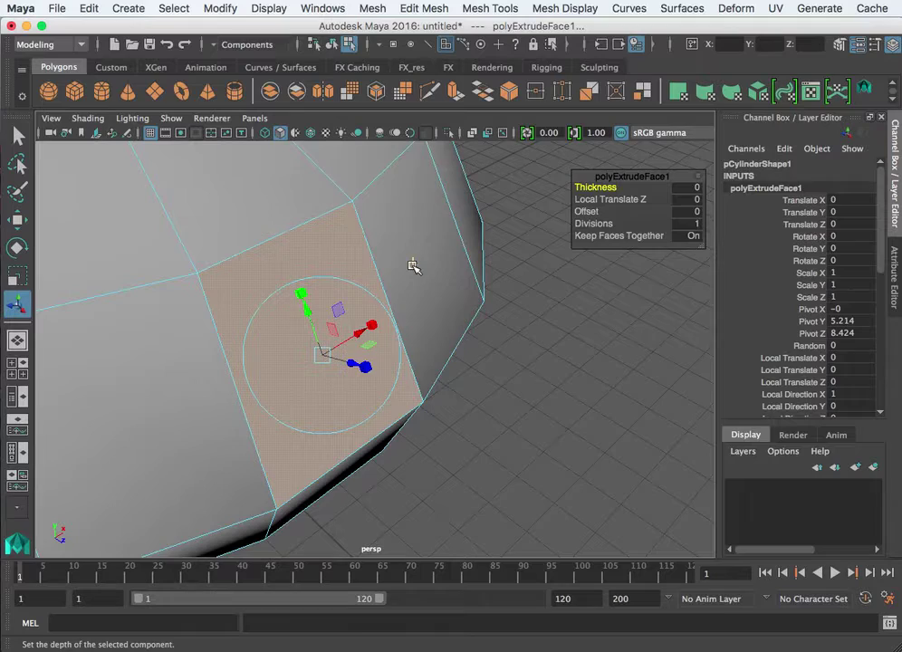
left_click_drag(530, 459, 591, 444, "alt")
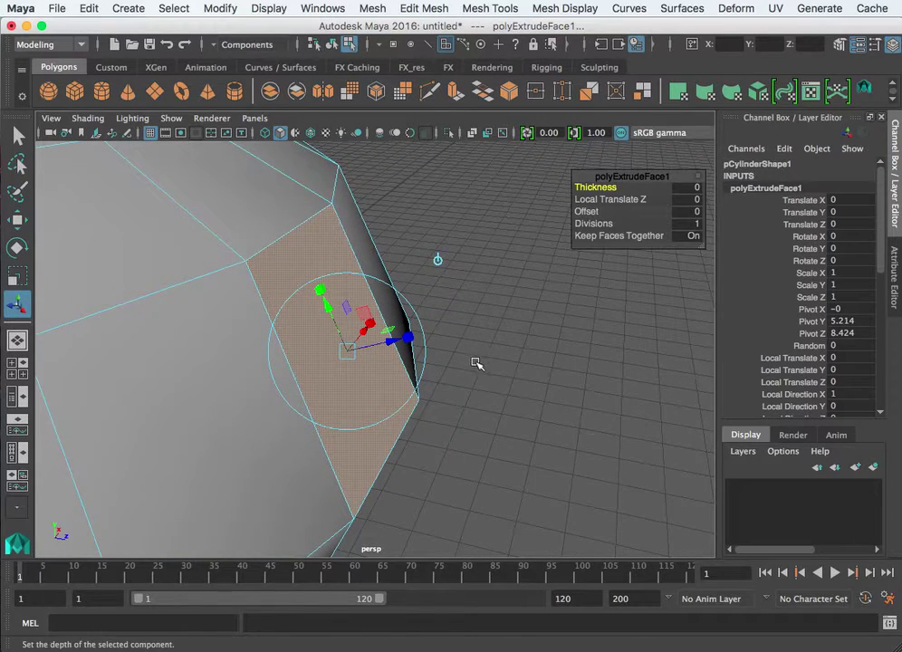
left_click_drag(477, 363, 452, 359, "alt")
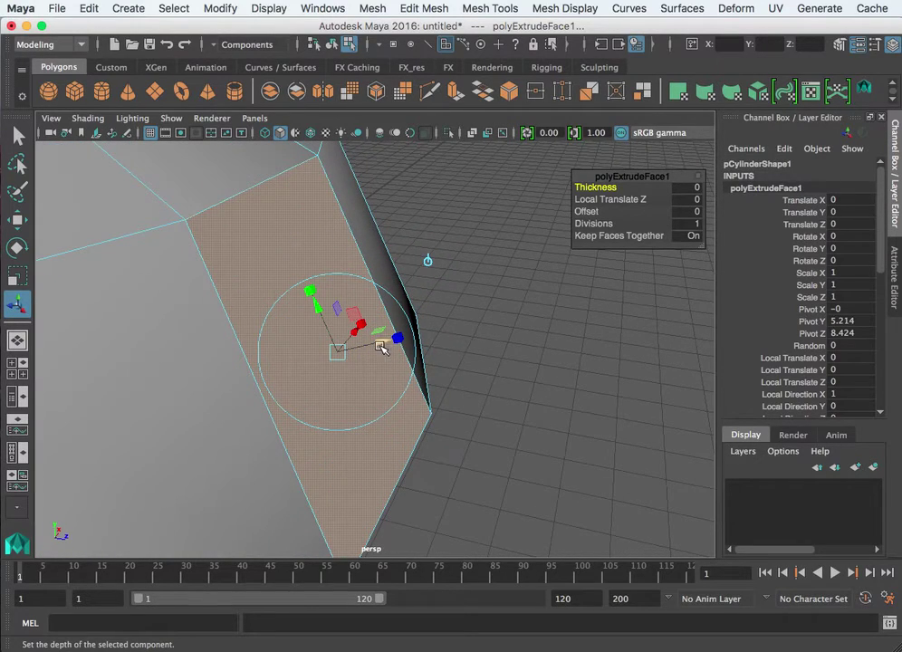
left_click_drag(406, 350, 423, 395, "alt")
Step: Pull the extruded face out into a long block, Local Translate Z 11.362
left_click_drag(394, 356, 521, 367)
left_click_drag(399, 204, 341, 315, "alt")
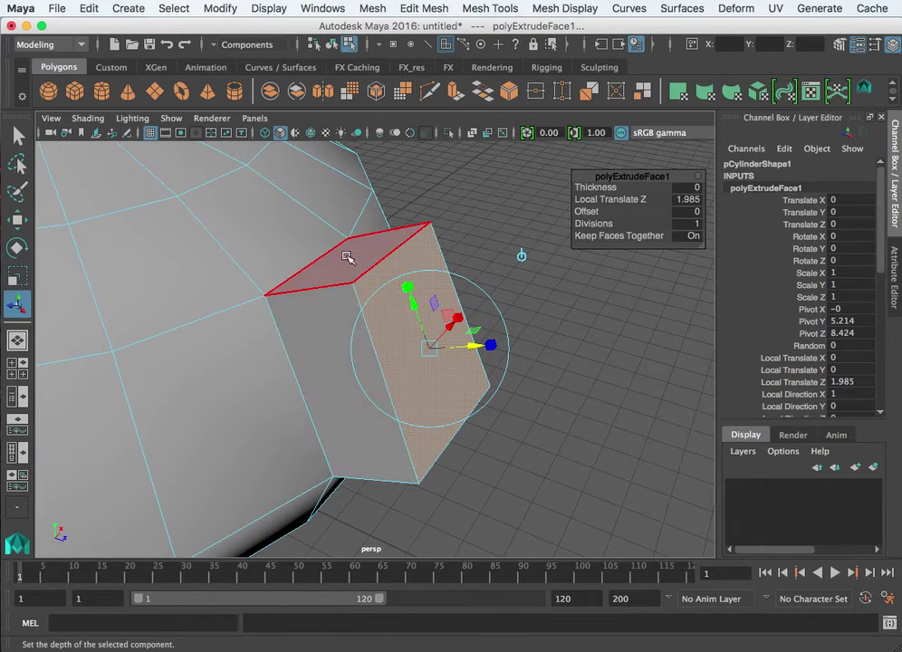
left_click_drag(475, 348, 494, 375)
scroll(489, 375, "down", 5)
left_click_drag(447, 352, 598, 342)
scroll(512, 397, "down", 3)
left_click_drag(511, 397, 325, 408, "alt")
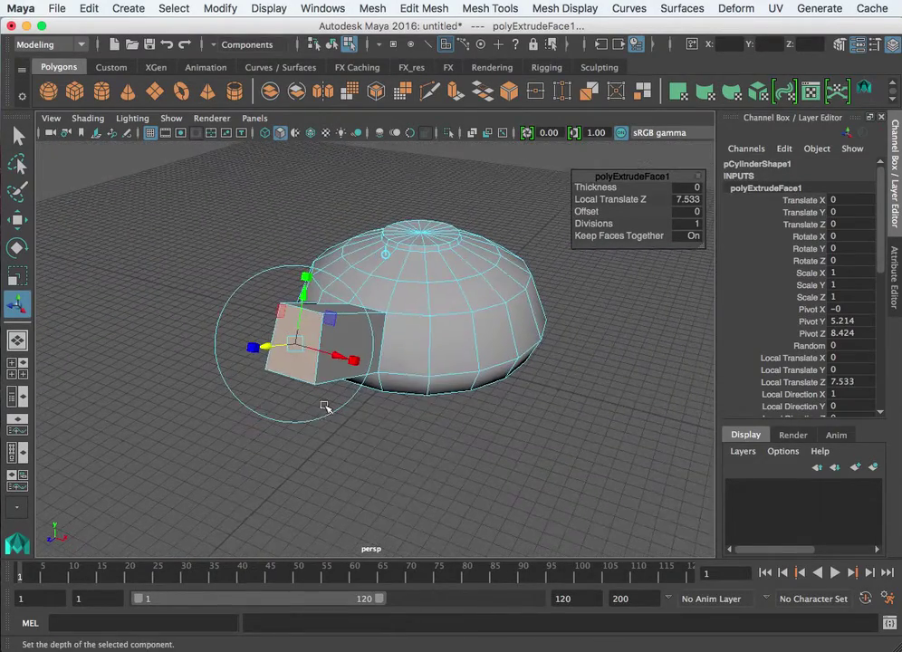
left_click_drag(395, 393, 560, 345, "alt")
right_click_drag(560, 346, 487, 469, "alt")
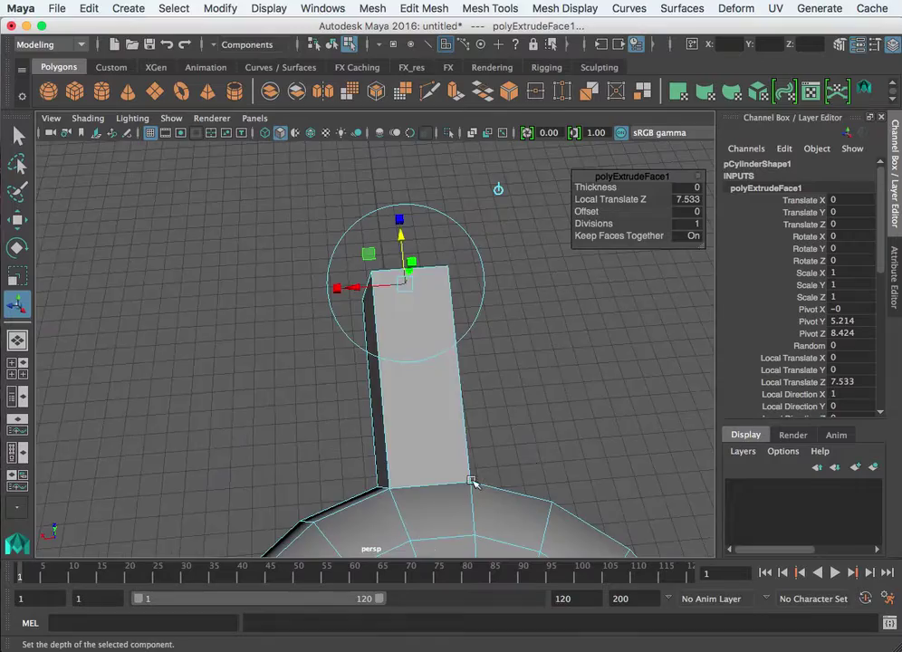
left_click_drag(473, 479, 440, 470, "alt")
left_click_drag(478, 316, 614, 387, "alt")
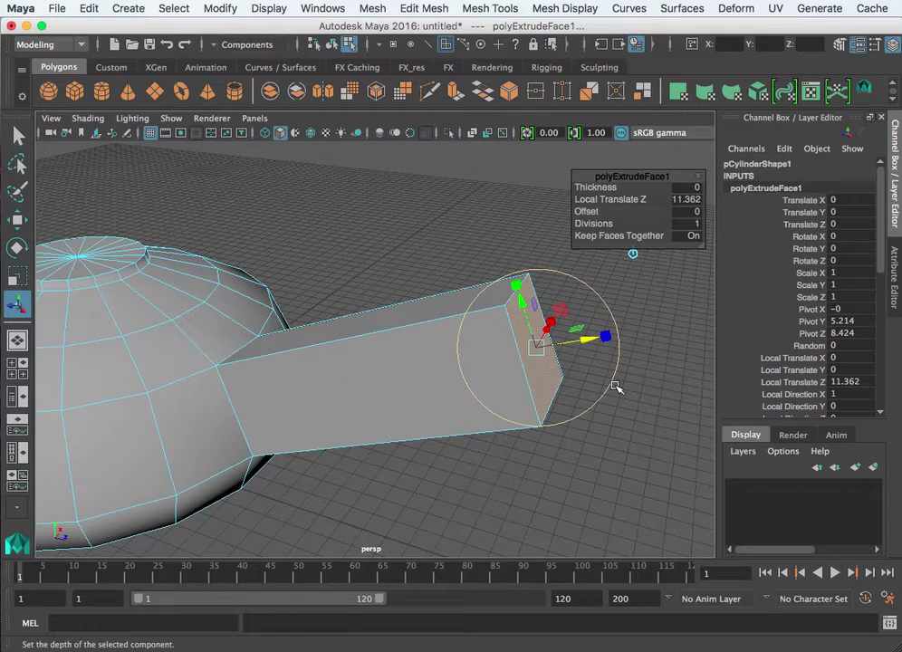
Step: Undo the long extrusion and re-extrude the lower side face
key("z")
key("z")
key("z")
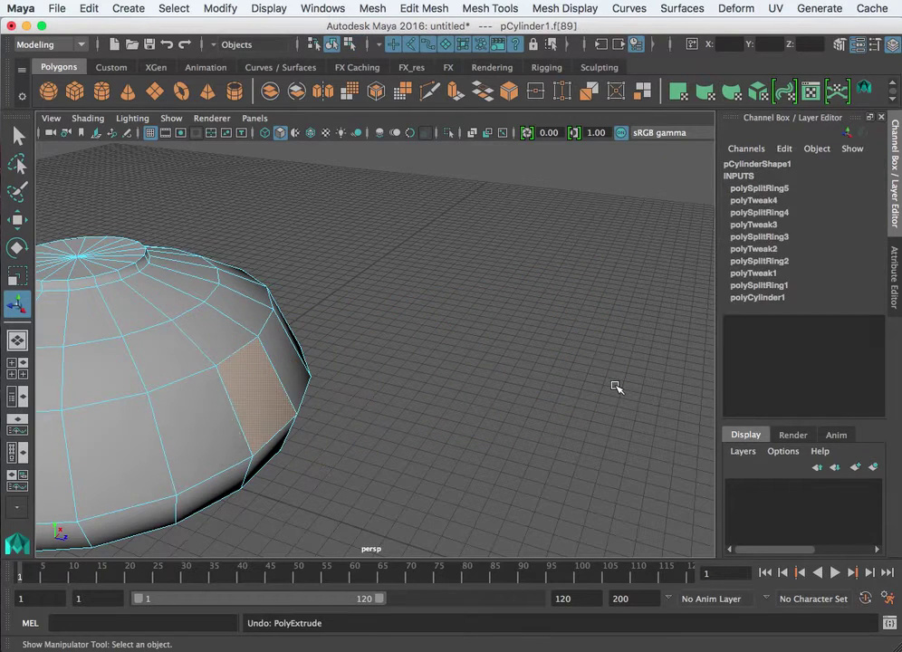
key("z")
left_click(267, 392)
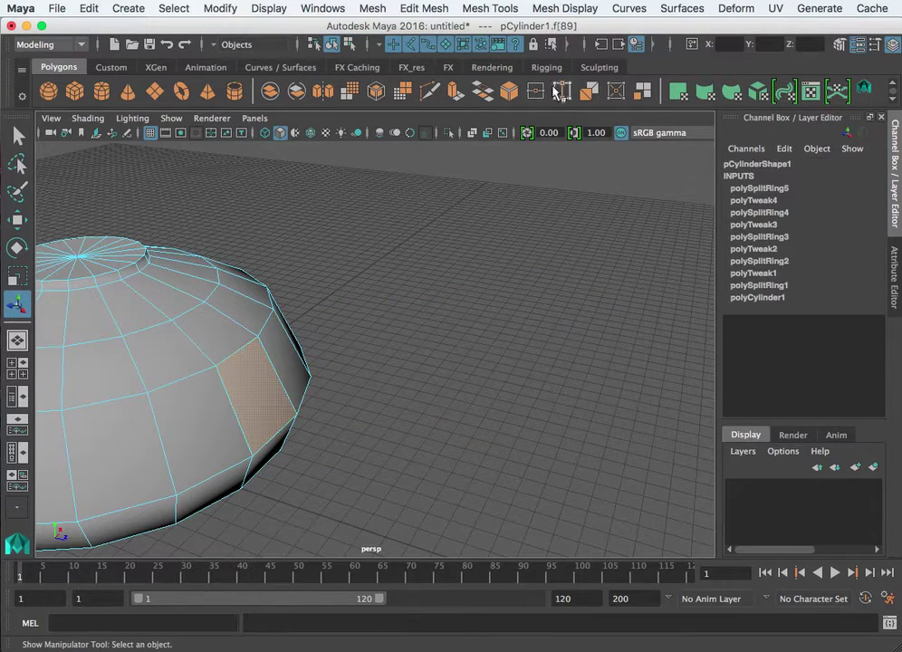
left_click(454, 91)
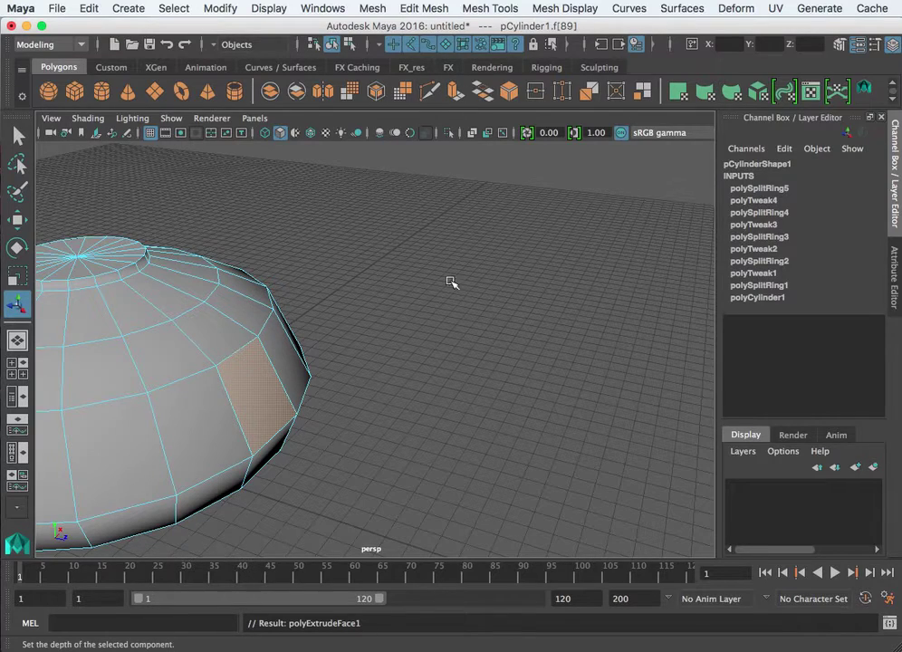
Step: Pull the new extrusion out into a short stub with Translate Z 2.707
left_click_drag(399, 347, 291, 358, "alt")
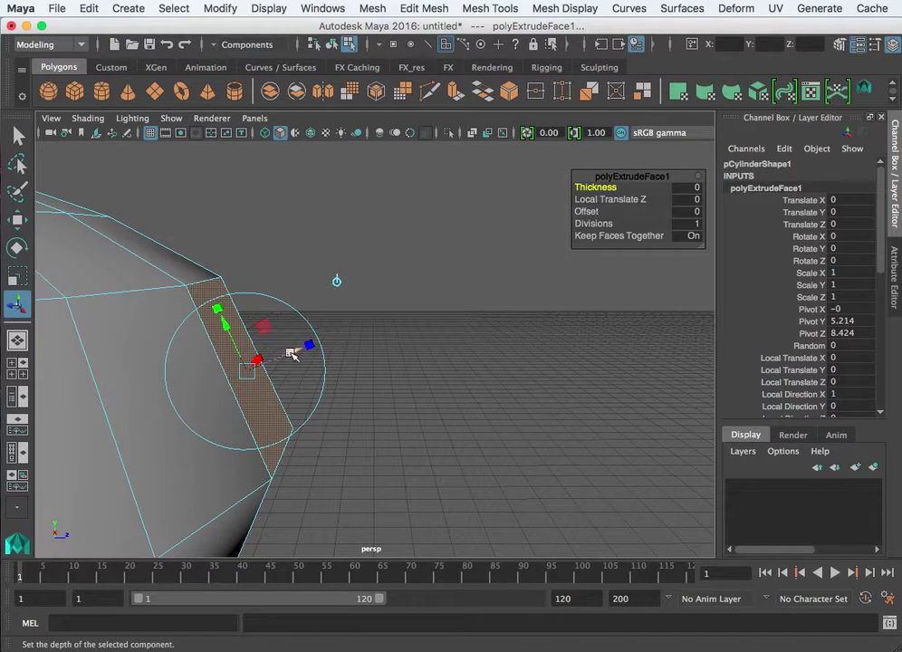
left_click_drag(291, 353, 313, 346)
key("ctrl+z")
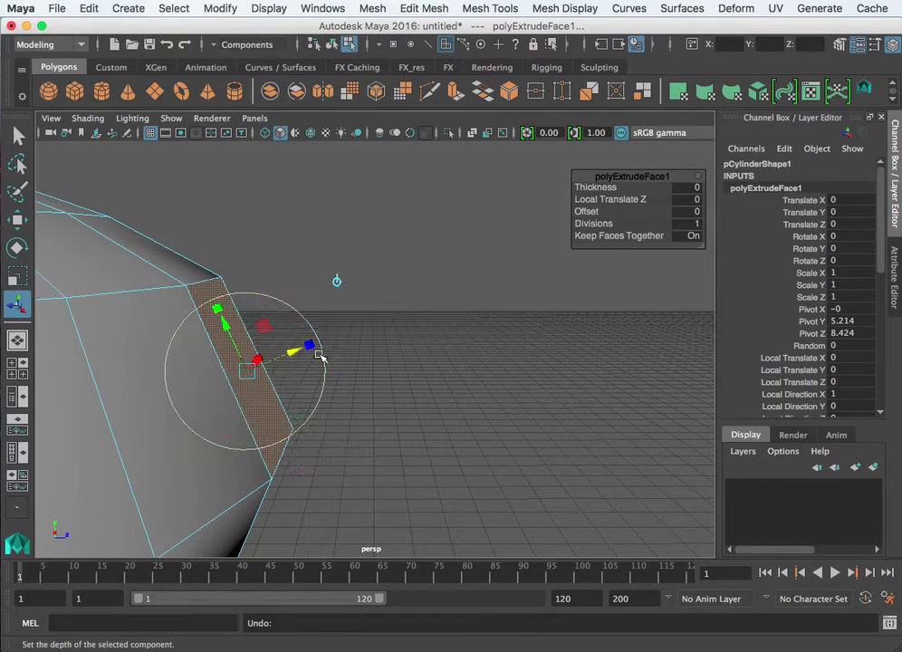
key("ctrl+z")
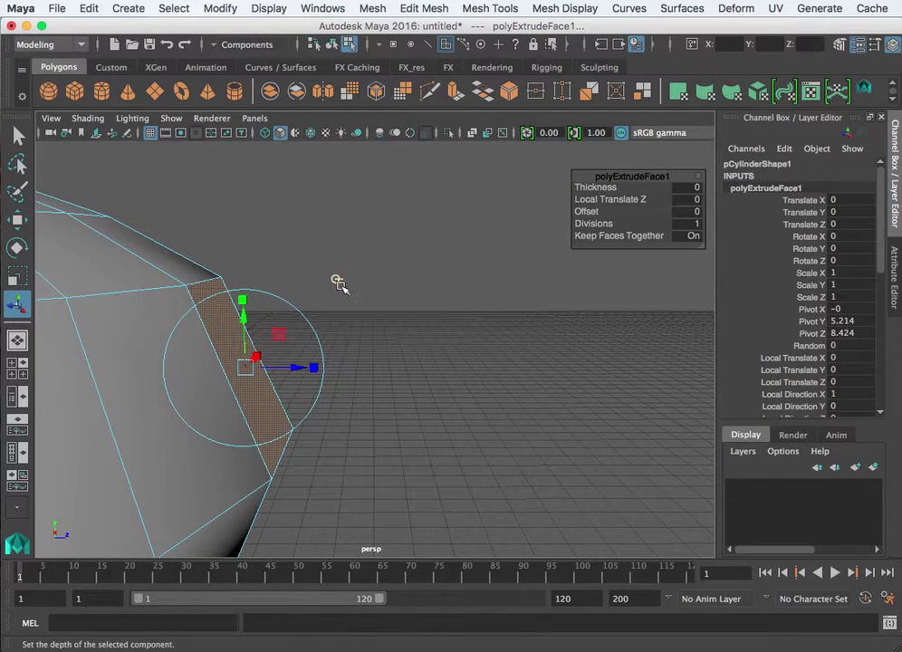
left_click_drag(438, 368, 364, 412, "alt")
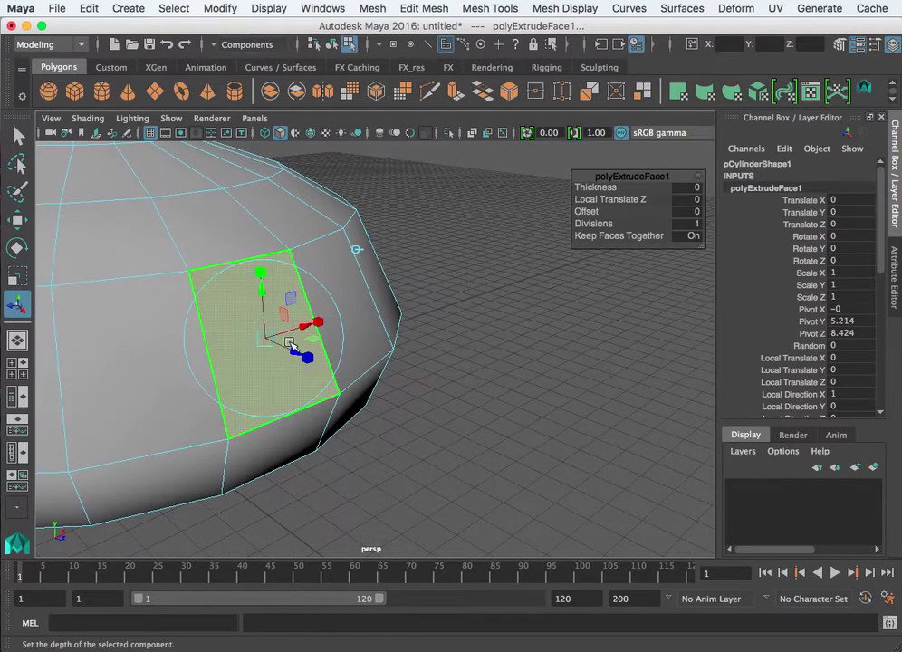
left_click_drag(301, 361, 397, 409)
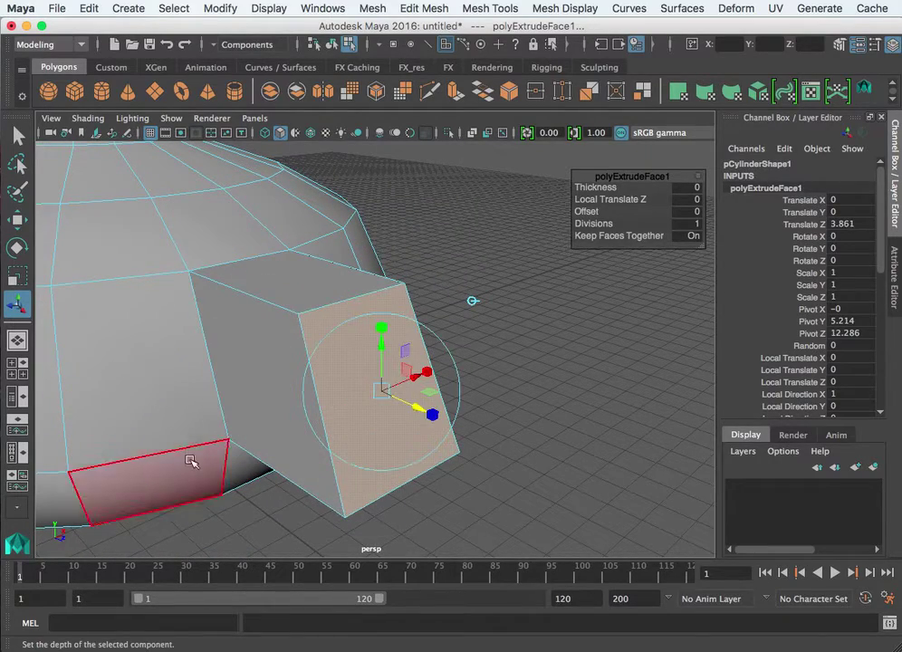
left_click_drag(64, 542, 435, 410, "alt")
left_click_drag(463, 362, 429, 362)
left_click_drag(449, 460, 427, 439, "alt")
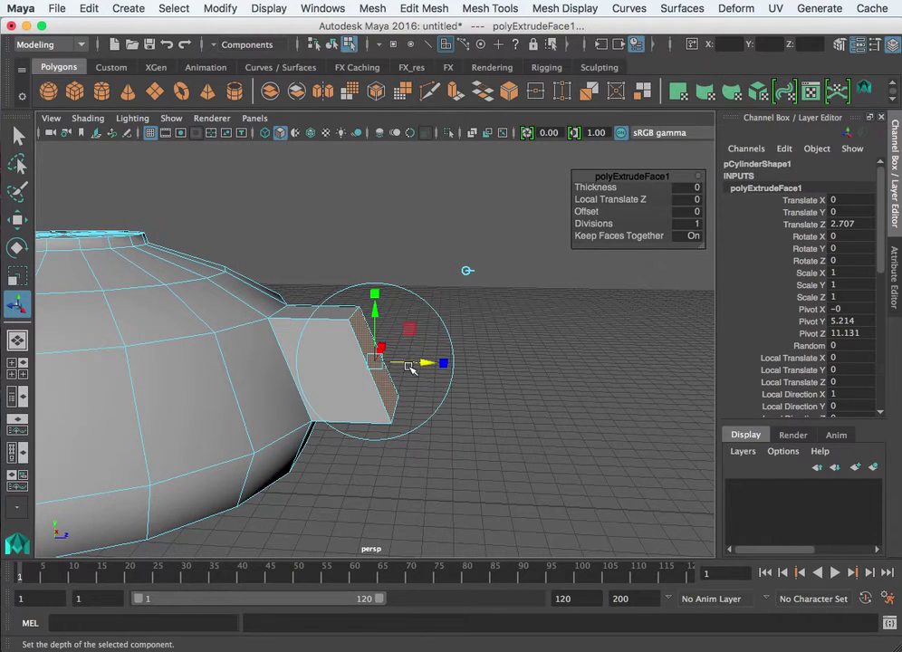
Step: Extrude the stub's end face again, pulling it out, raising it and tilting it upward
key("ctrl+e")
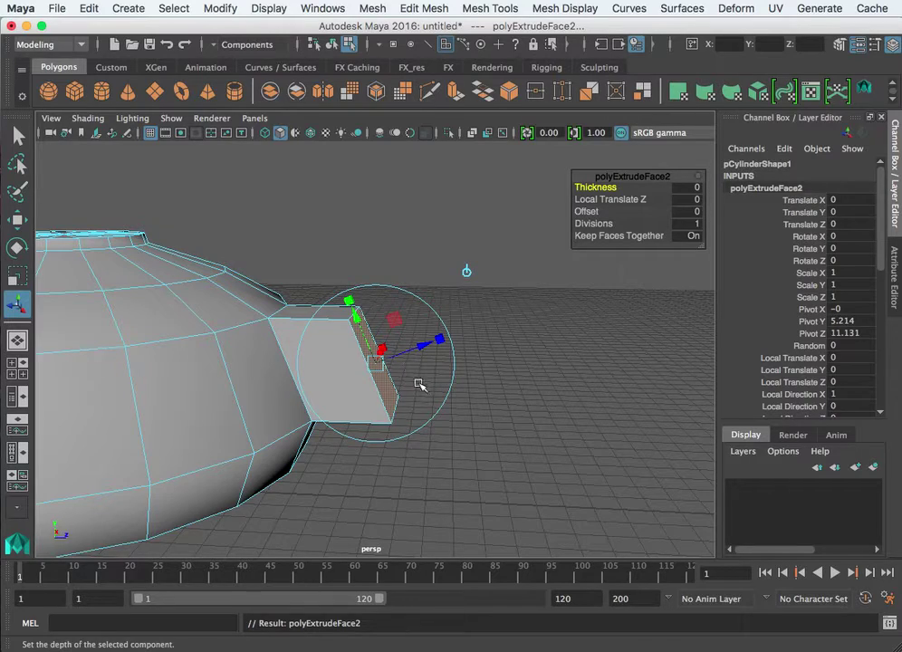
left_click_drag(425, 400, 406, 408, "alt")
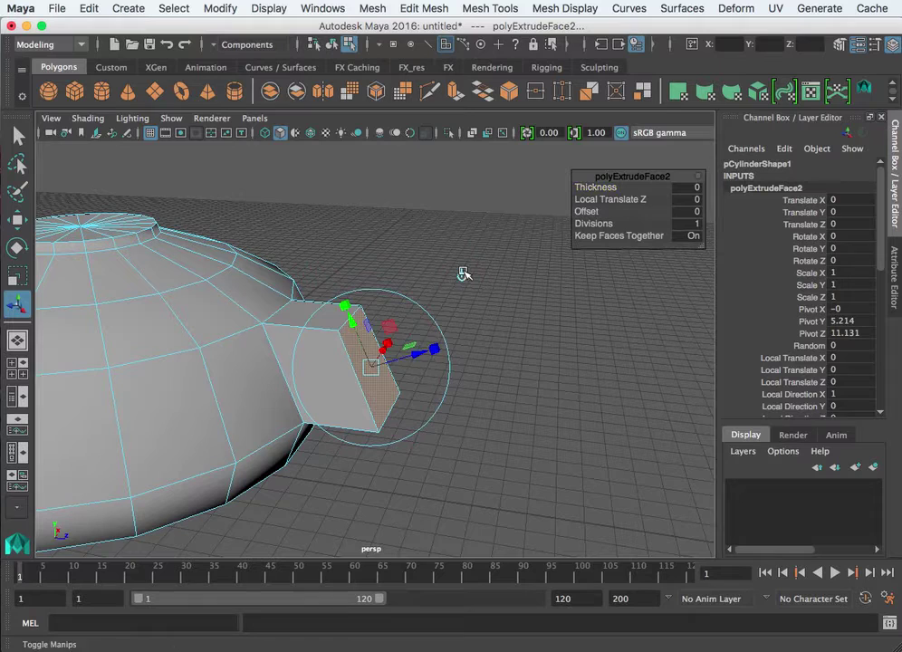
left_click_drag(433, 355, 467, 375)
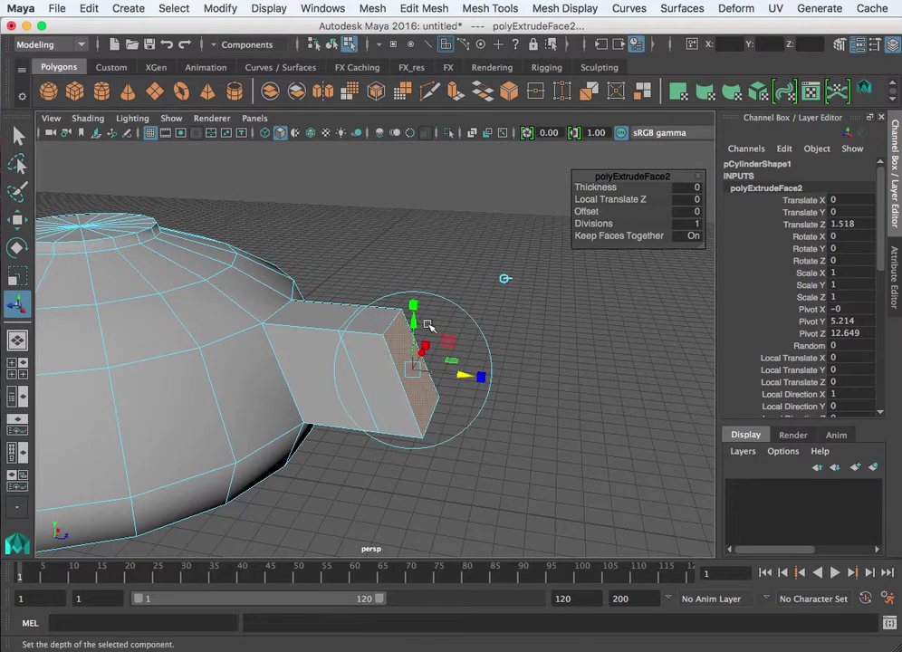
left_click_drag(413, 308, 414, 271)
key("r")
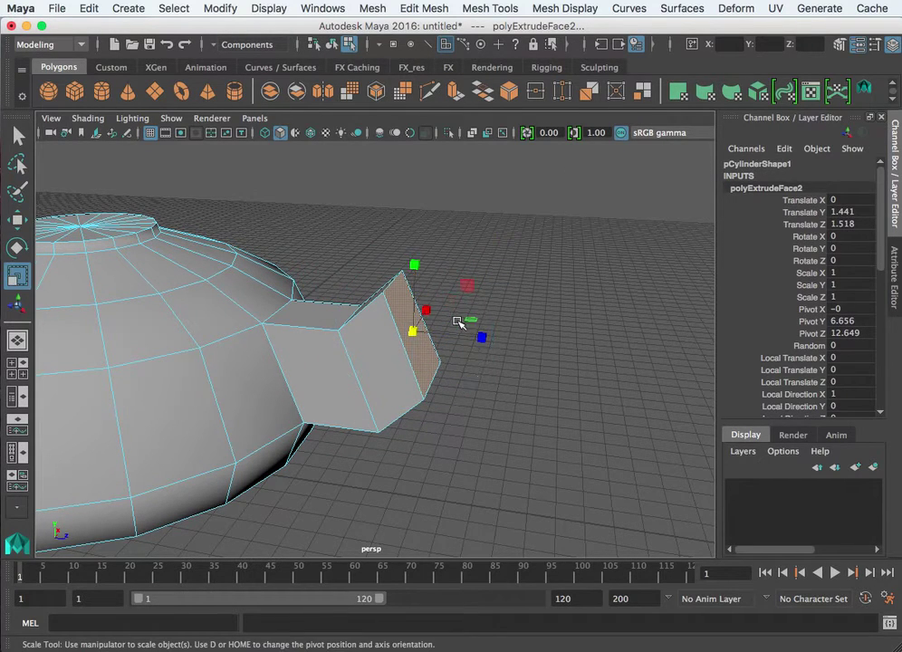
key("e")
left_click_drag(463, 328, 427, 347)
key("r")
Step: Extrude the tilted face straight up in world axes and narrow it to scale Z 0.655
key("ctrl+e")
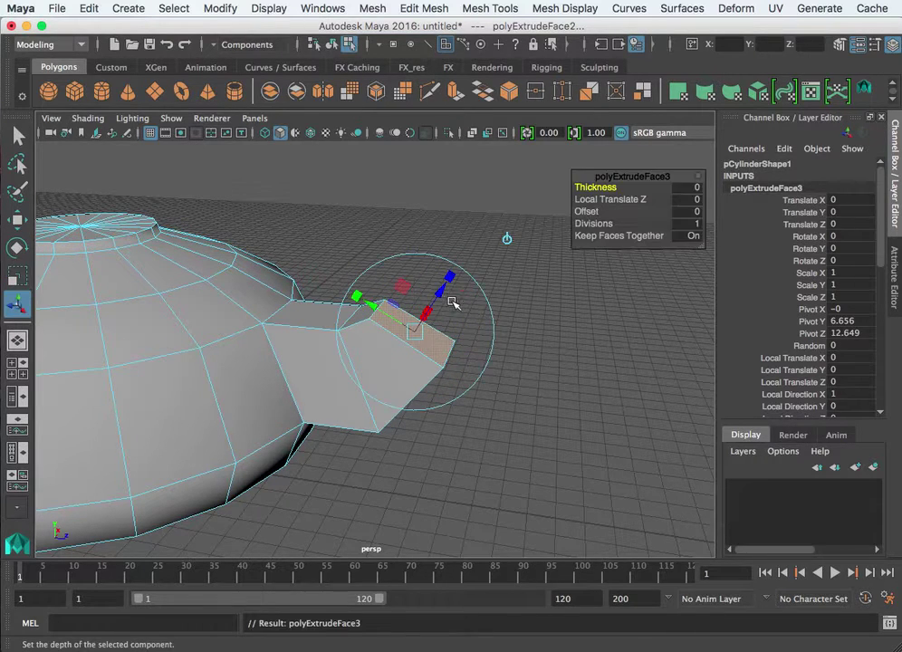
left_click(506, 238)
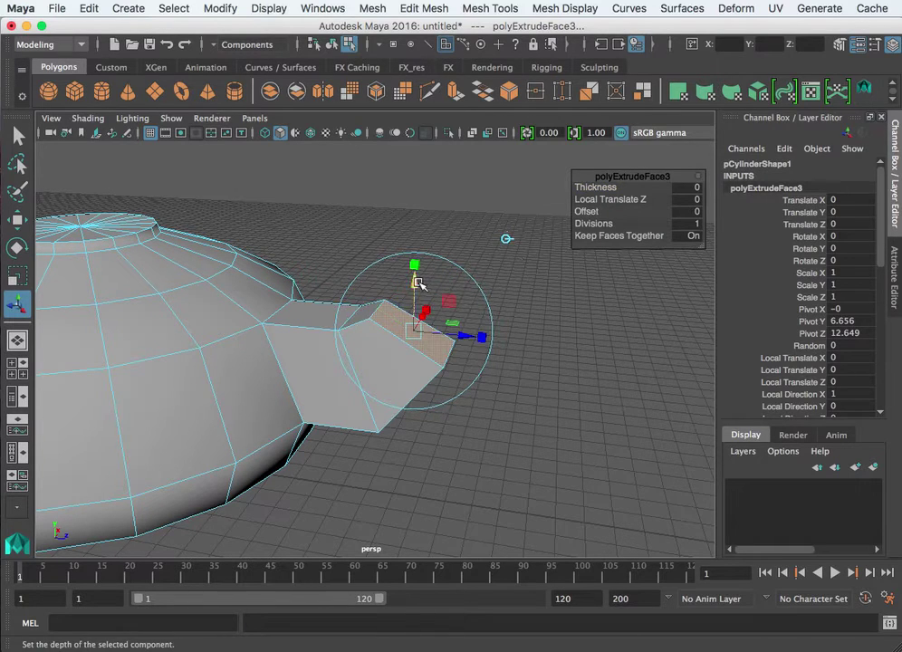
left_click_drag(418, 284, 414, 228)
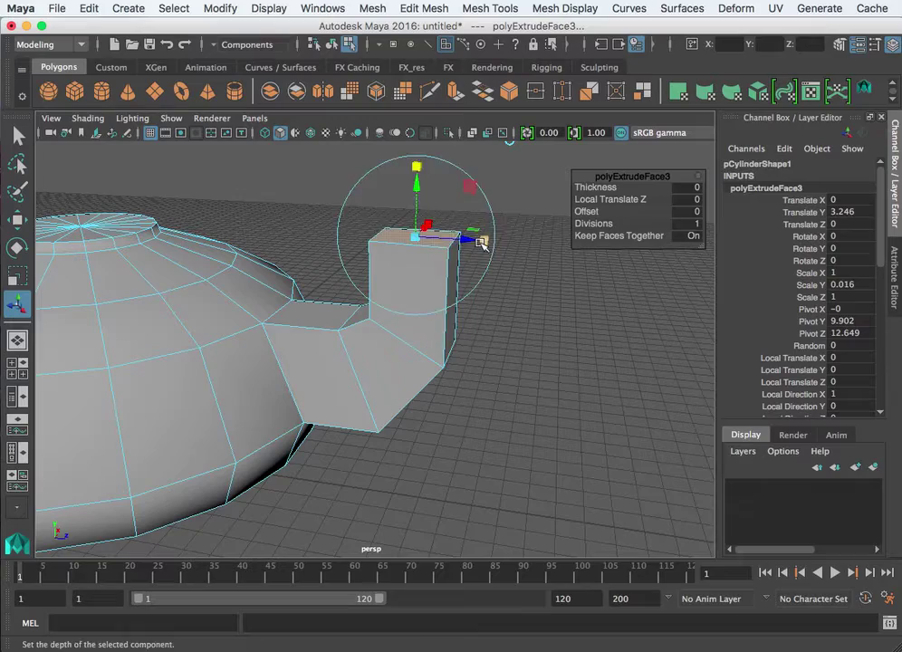
left_click_drag(482, 242, 473, 243)
scroll(506, 308, "down", 3)
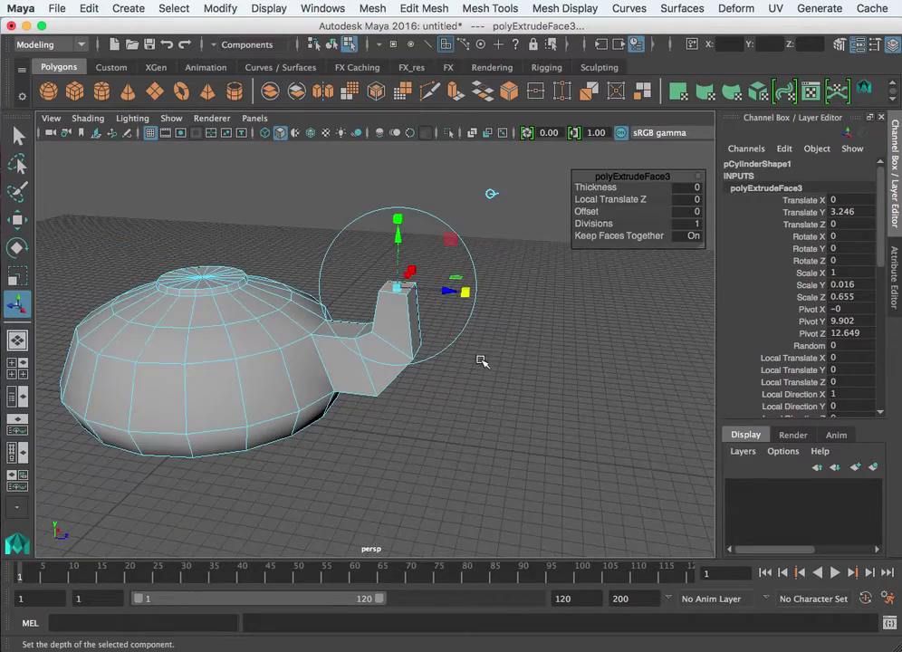
mouse_move(481, 360)
left_mouse_down("alt")
mouse_move(533, 332)
mouse_move(469, 349)
mouse_move(495, 353)
left_mouse_up("alt")
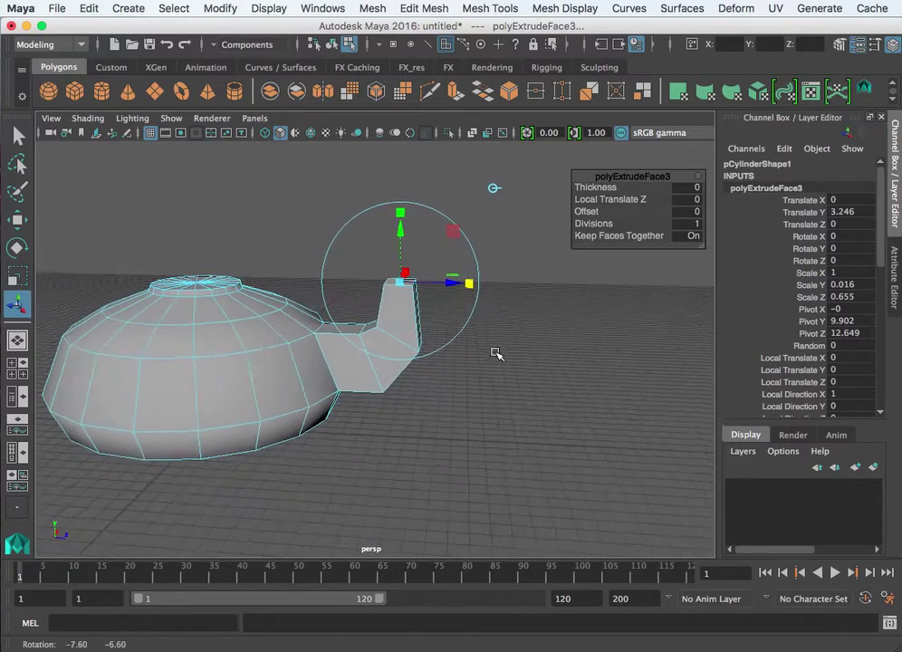
left_click(413, 409)
left_click_drag(413, 408, 403, 387, "alt")
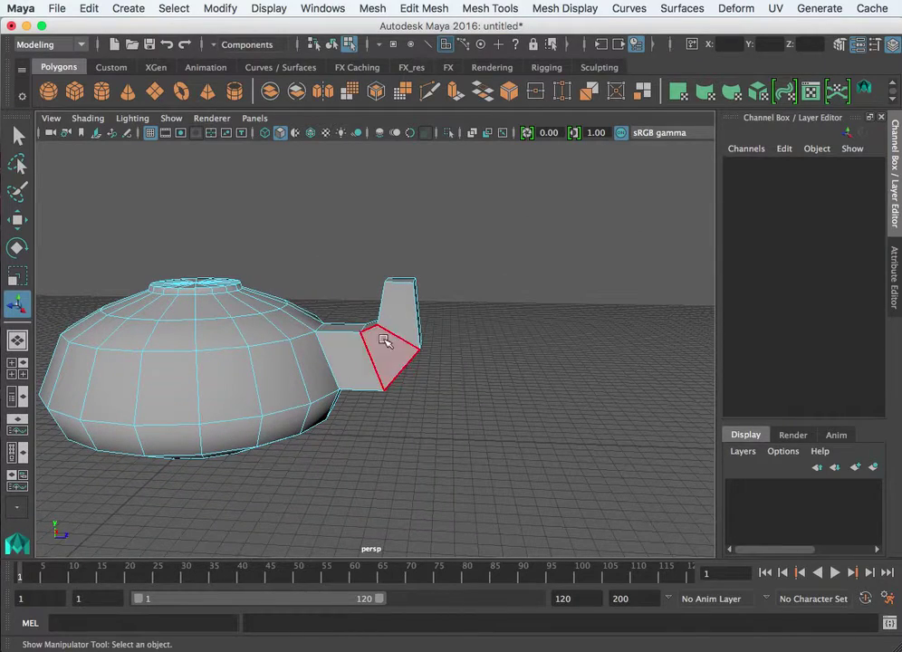
scroll(498, 392, "up", 5)
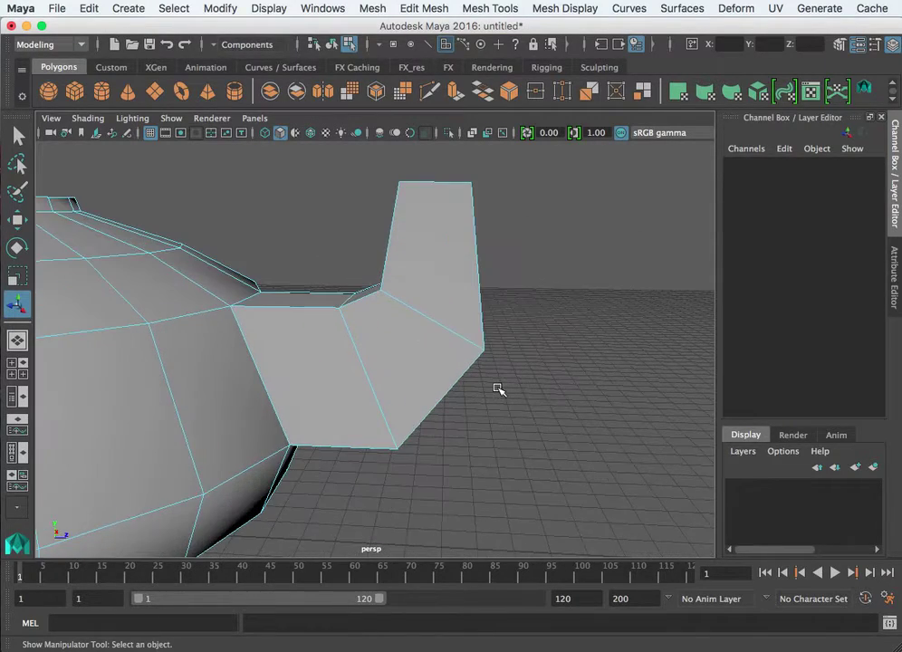
scroll(496, 390, "down", 4)
mouse_move(444, 416)
left_mouse_down("alt")
mouse_move(475, 401)
mouse_move(505, 403)
mouse_move(422, 407)
mouse_move(476, 400)
mouse_move(443, 405)
mouse_move(453, 413)
mouse_move(435, 403)
left_mouse_up("alt")
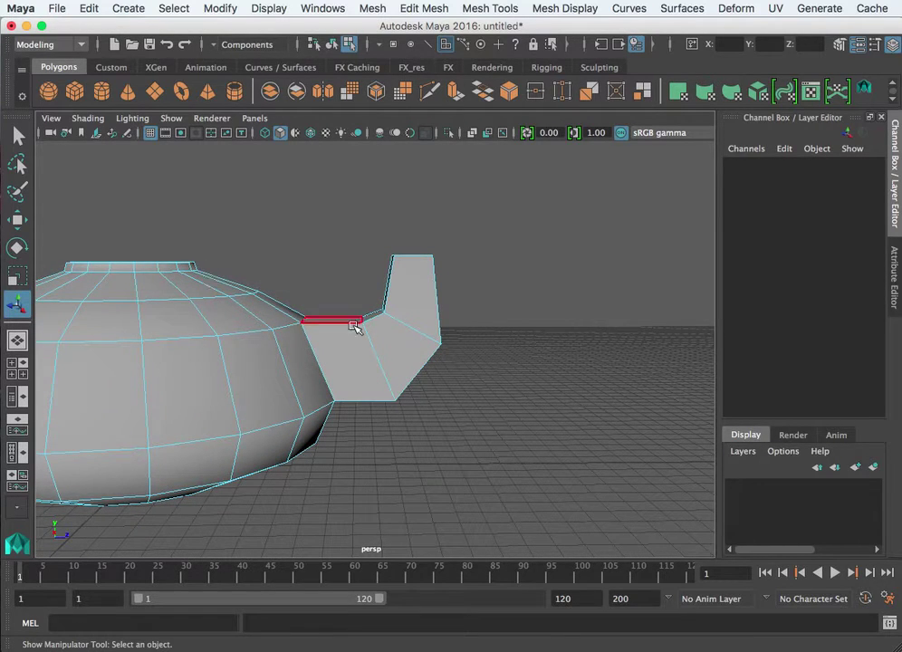
Step: In vertex mode, shift the four spout-top vertices sideways along X
scroll(459, 364, "down", 5)
scroll(453, 364, "up", 5)
left_click_drag(443, 364, 421, 361, "alt")
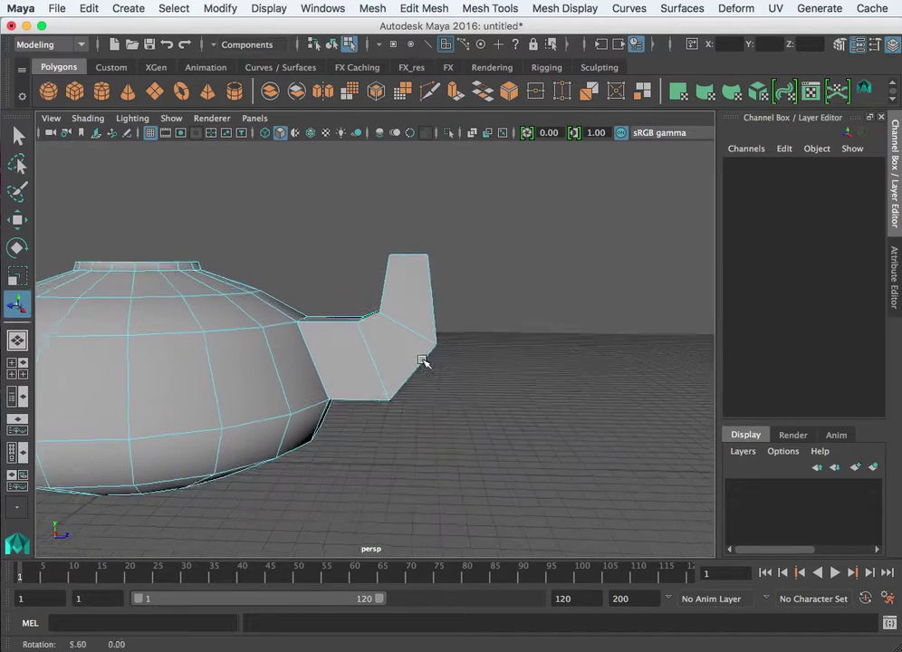
right_click(425, 308)
left_click(350, 308)
left_click_drag(444, 237, 368, 280)
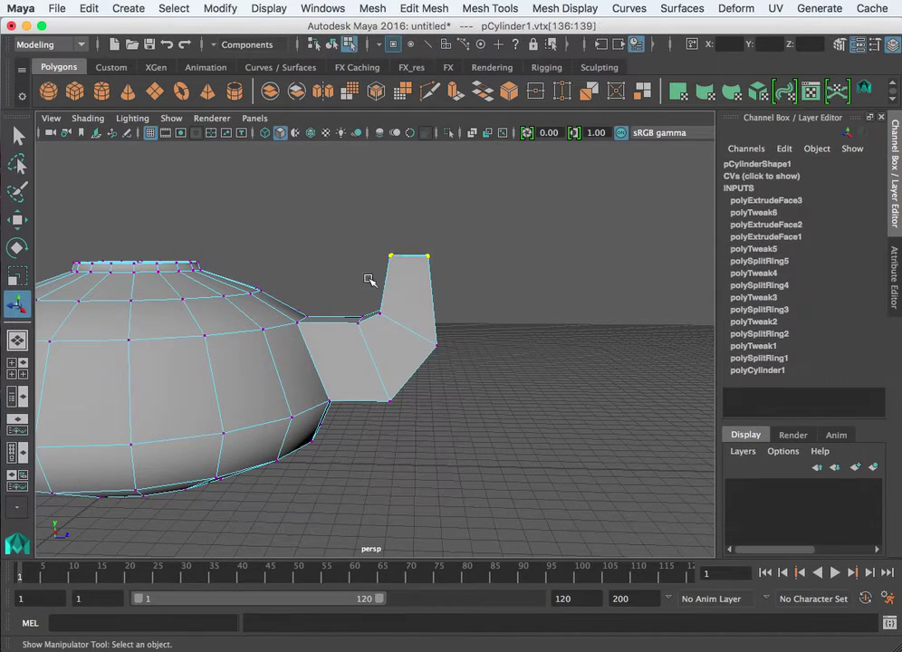
key("w")
left_click_drag(480, 255, 471, 255)
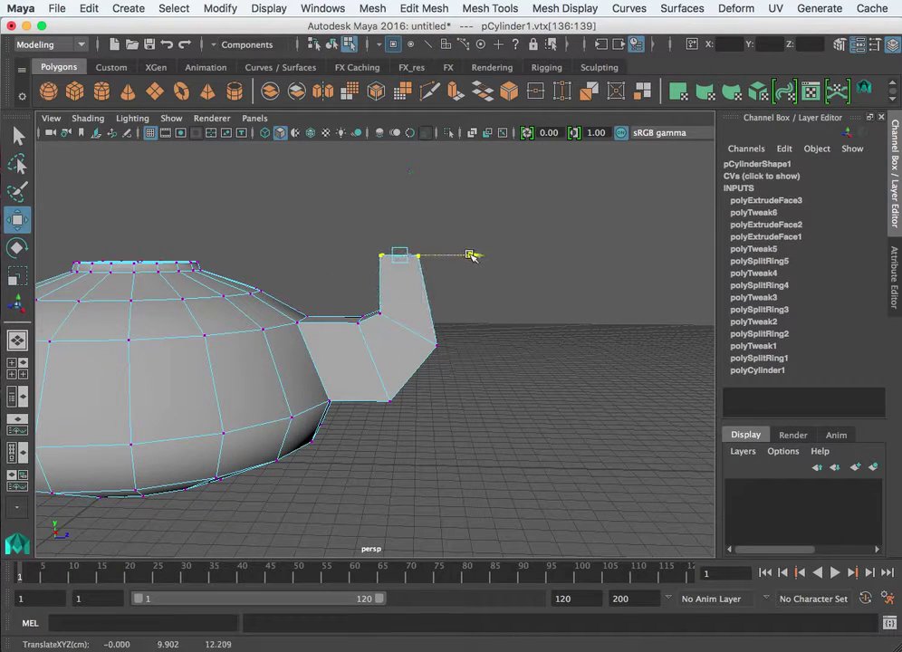
left_click(461, 306)
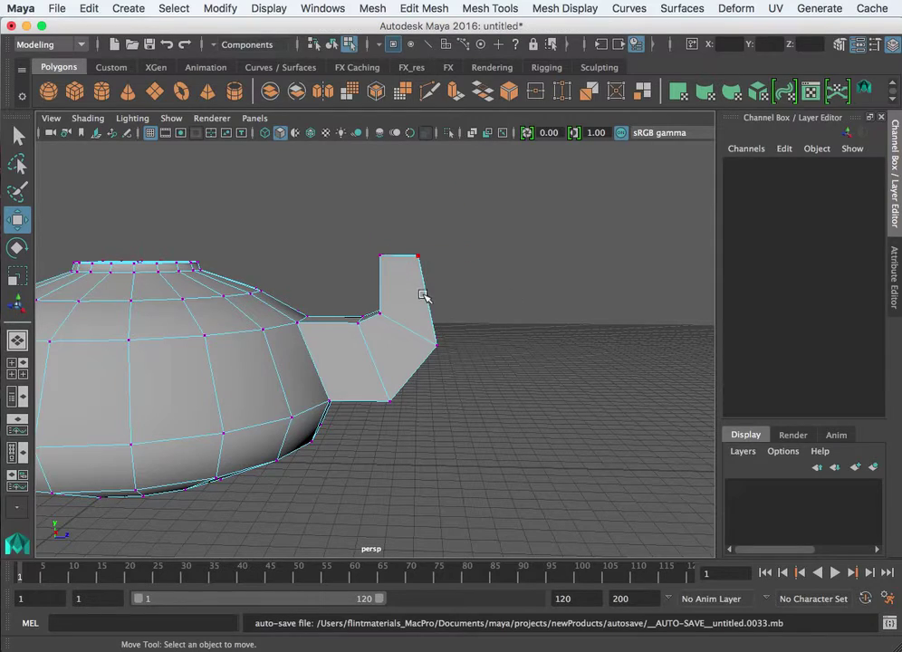
Step: Reselect the spout-top and lower-tip vertices and show the four-view layout
left_click_drag(419, 327, 448, 297, "alt")
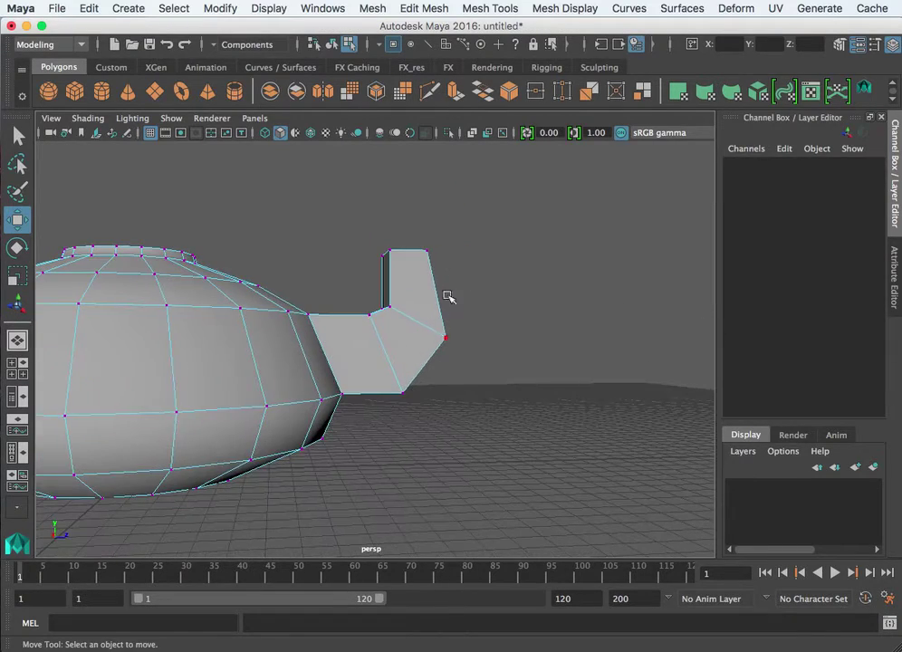
left_click_drag(441, 246, 385, 240)
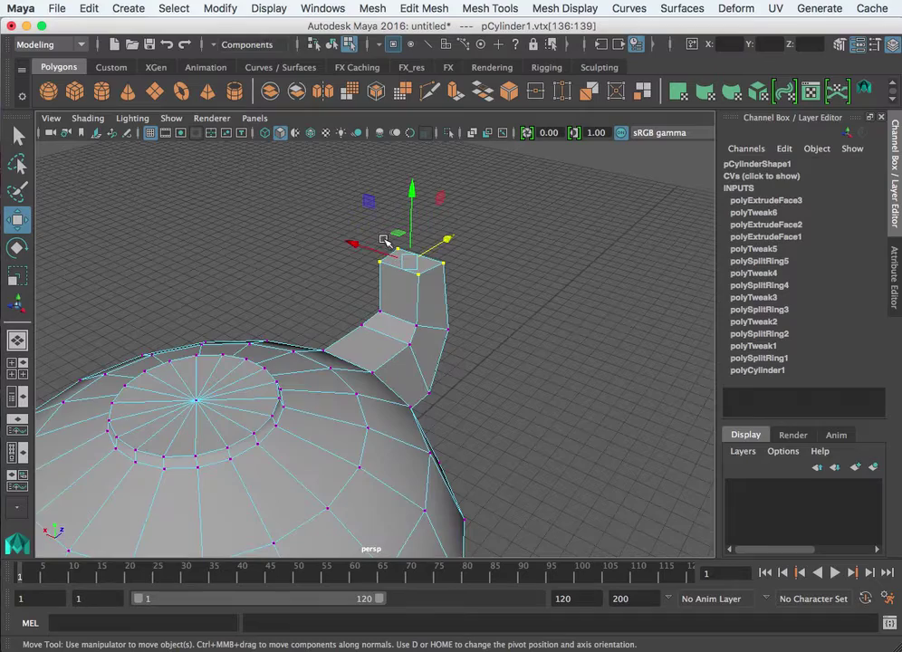
left_click_drag(483, 301, 379, 266, "alt")
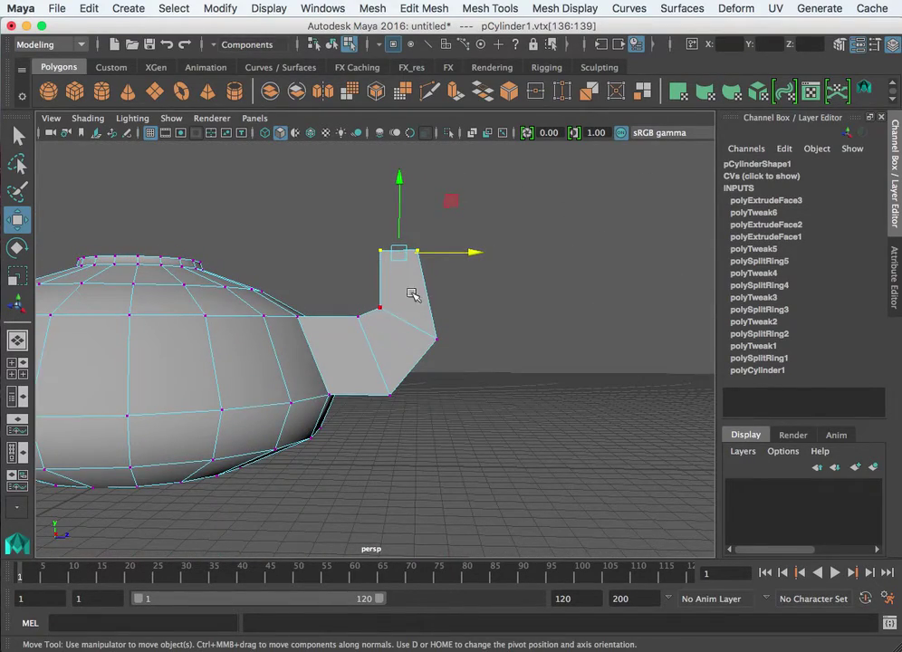
scroll(368, 304, "down", 3)
left_click_drag(425, 330, 407, 354)
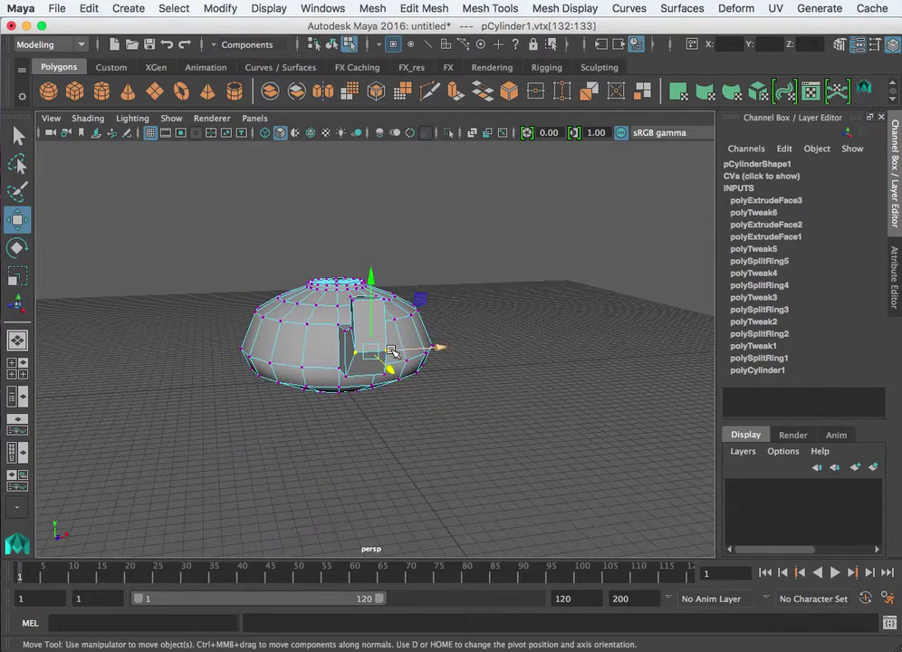
left_click_drag(391, 352, 535, 368, "alt")
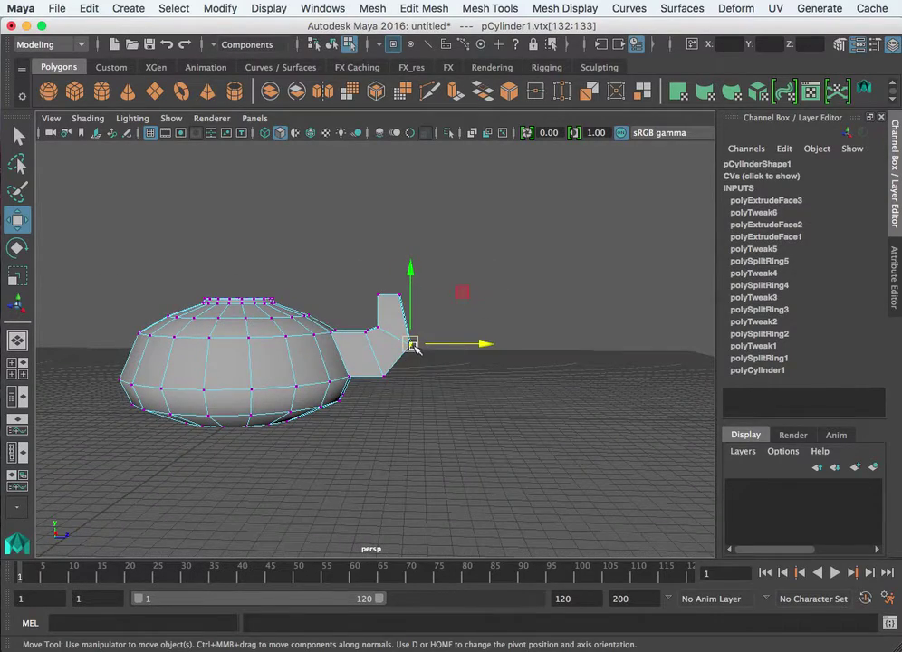
key("space")
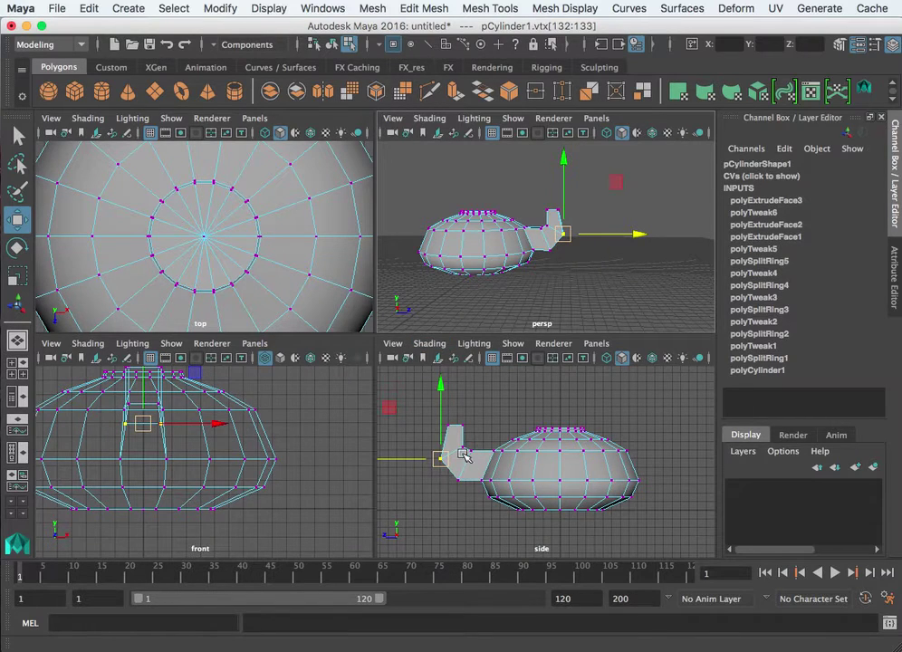
Step: Select the spout's lower vertex and settle on a full-size side view centred on the spout
key("space")
left_click(219, 396)
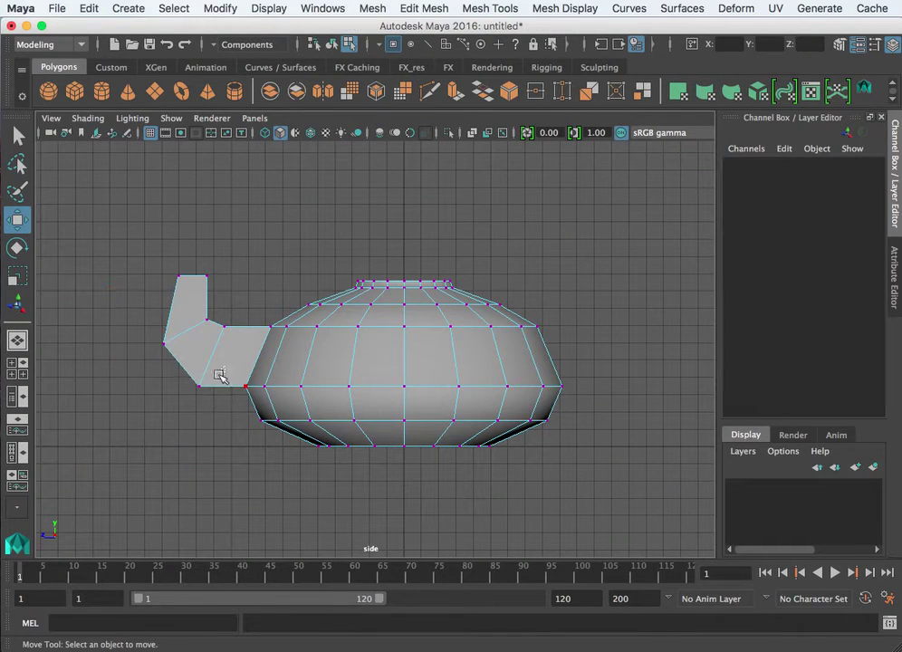
left_click_drag(219, 375, 178, 418)
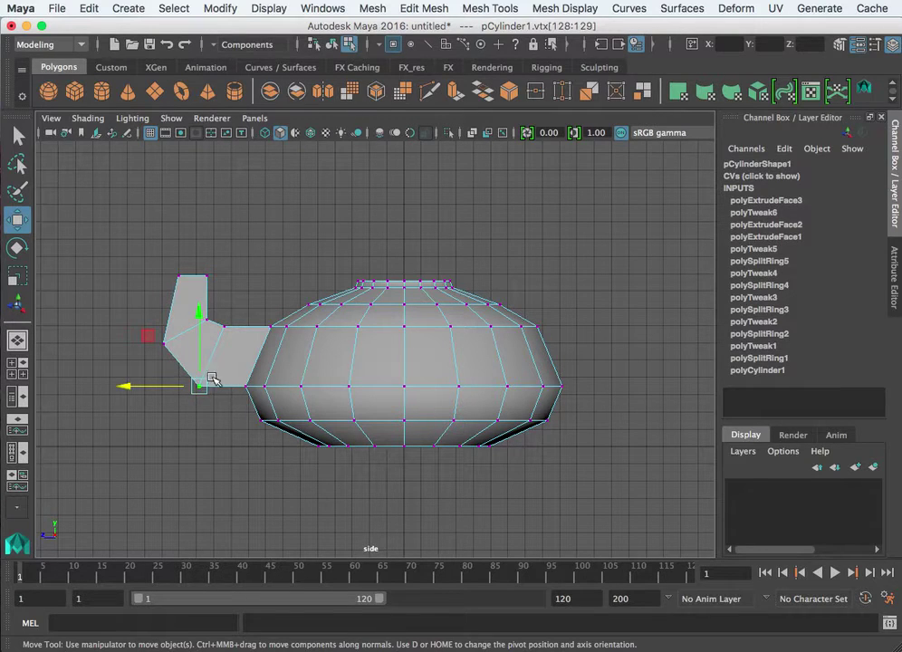
key("space")
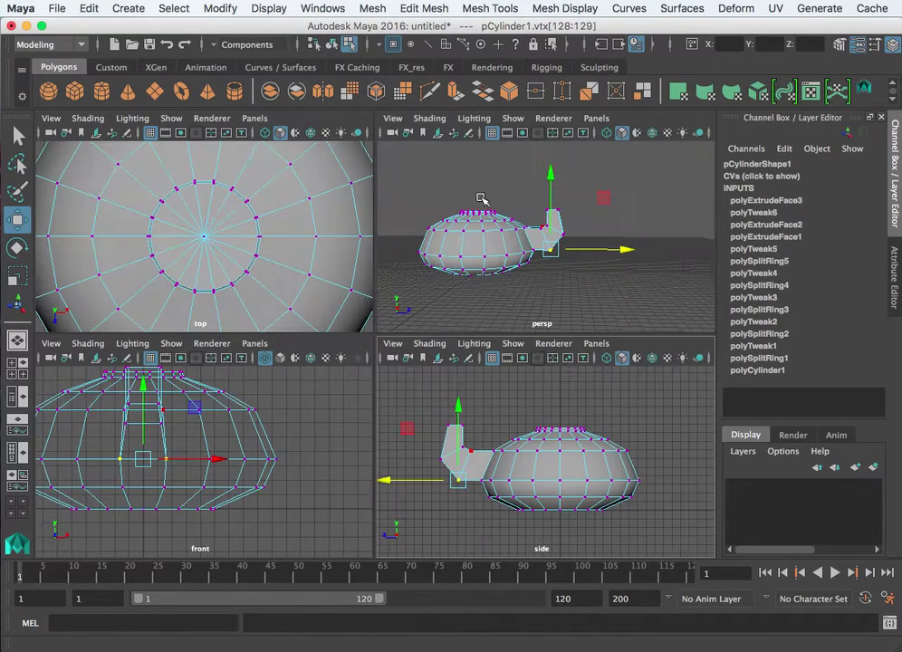
key("space")
left_click_drag(416, 351, 430, 408, "alt")
key("space")
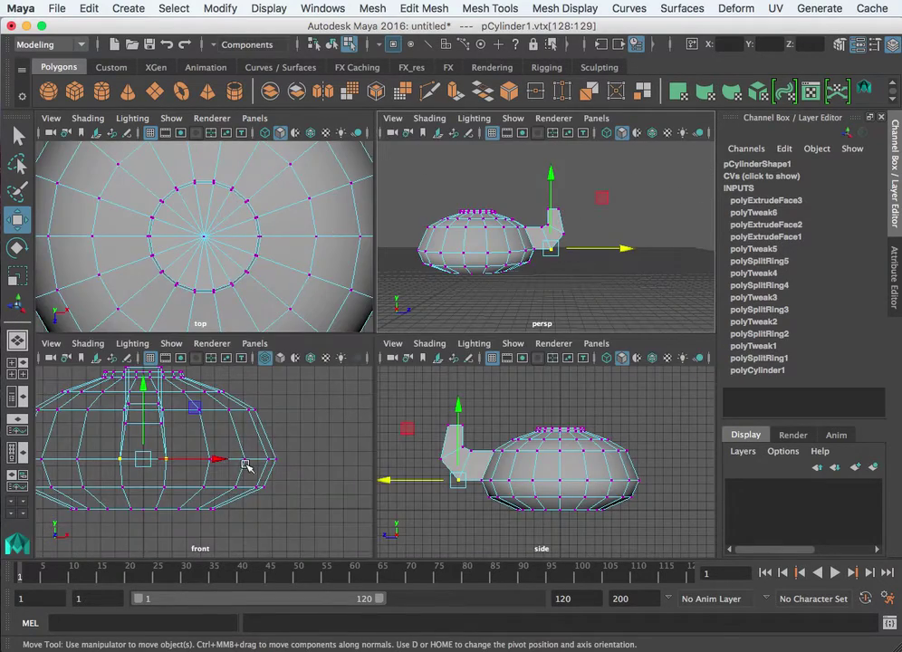
key("space")
scroll(334, 434, "down", 2)
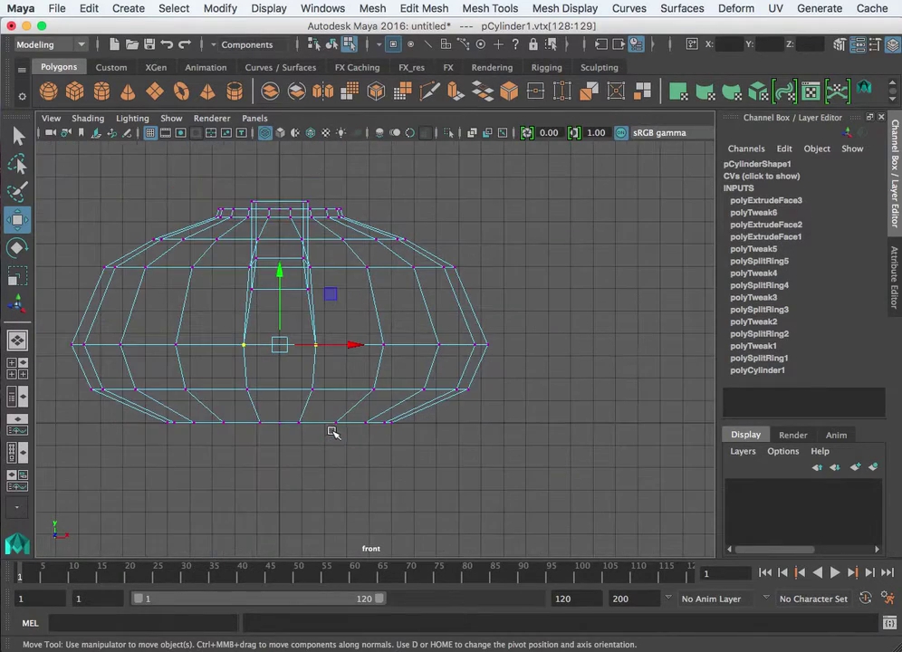
key("space")
key("space")
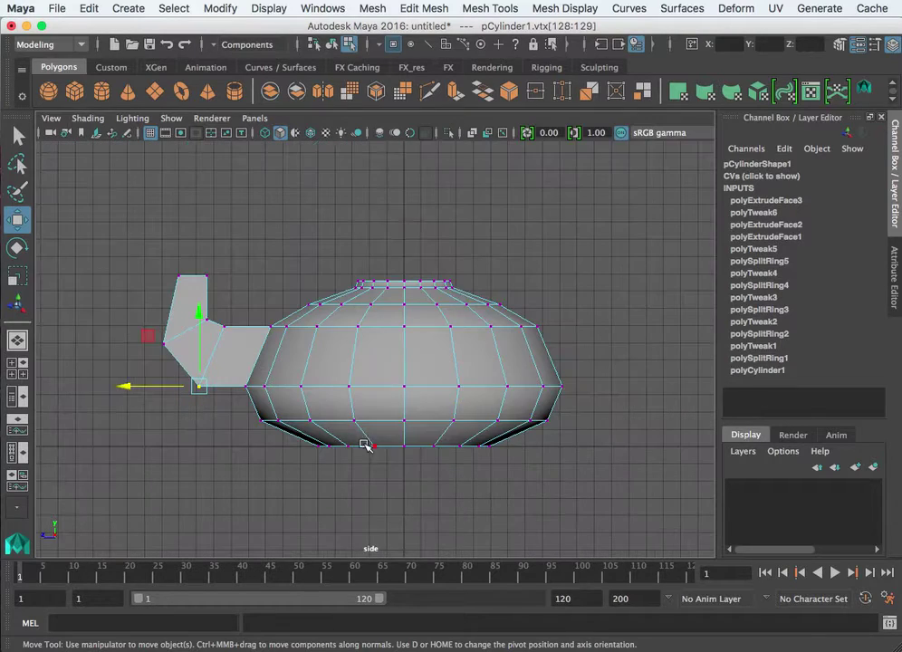
middle_click_drag(277, 415, 374, 391, "alt")
Step: Move the spout's lower, inner-corner and base vertices to start the upward bend
left_click_drag(298, 333, 269, 334)
left_click_drag(209, 379, 242, 381)
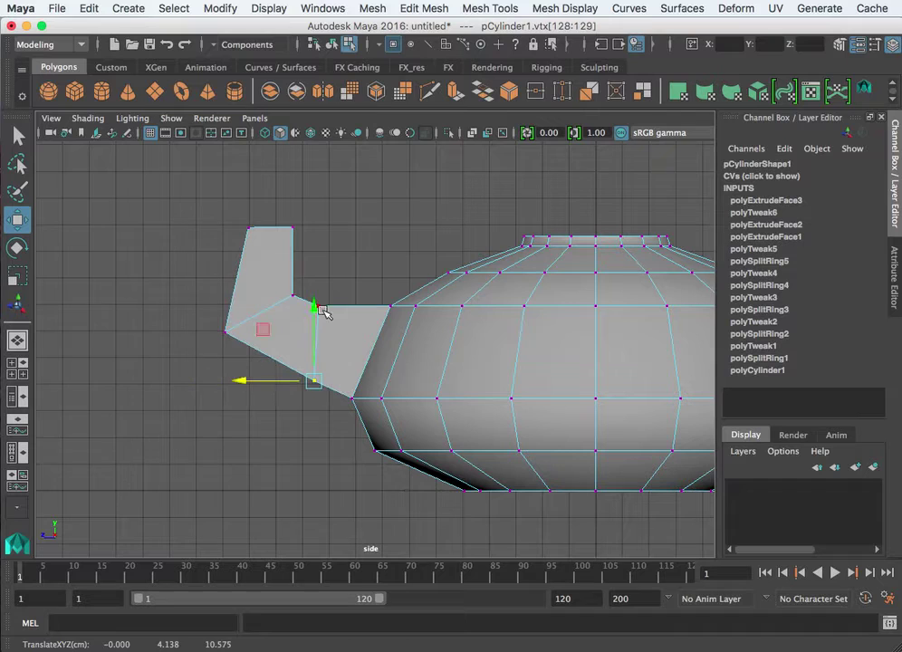
left_click_drag(358, 259, 317, 308)
mouse_move(257, 306)
left_mouse_down()
mouse_move(287, 306)
mouse_move(237, 297)
mouse_move(261, 296)
left_mouse_up()
left_click_drag(188, 317, 258, 354)
mouse_move(209, 332)
left_mouse_down()
mouse_move(188, 338)
mouse_move(203, 342)
left_mouse_up()
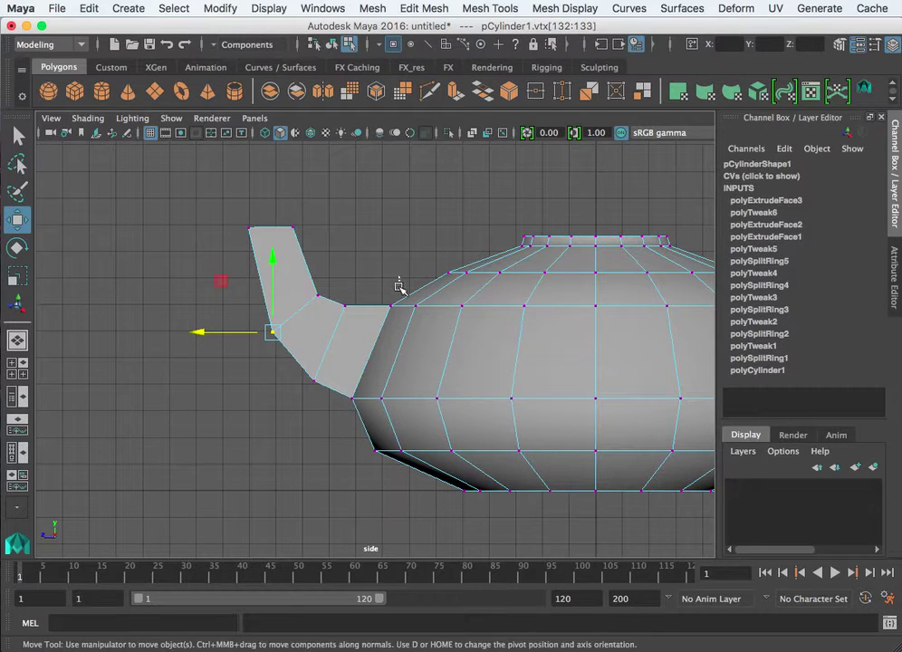
left_click_drag(400, 288, 384, 313)
mouse_move(394, 247)
left_mouse_down()
mouse_move(395, 228)
mouse_move(395, 242)
left_mouse_up()
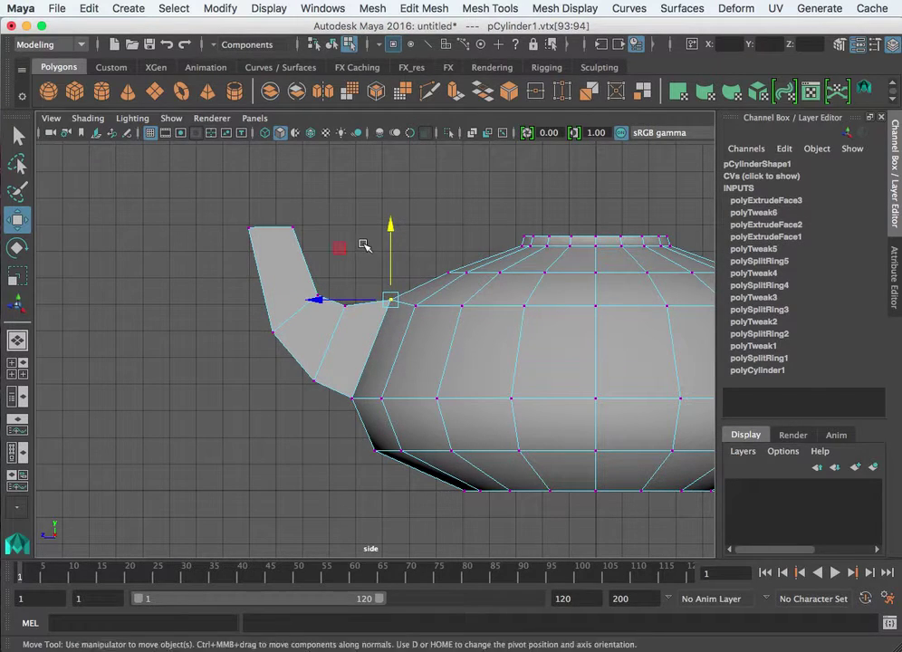
left_click(362, 258)
Step: Raise the spout's lower-left and middle-joint vertices to smooth the upward curve
left_click_drag(313, 214, 249, 236)
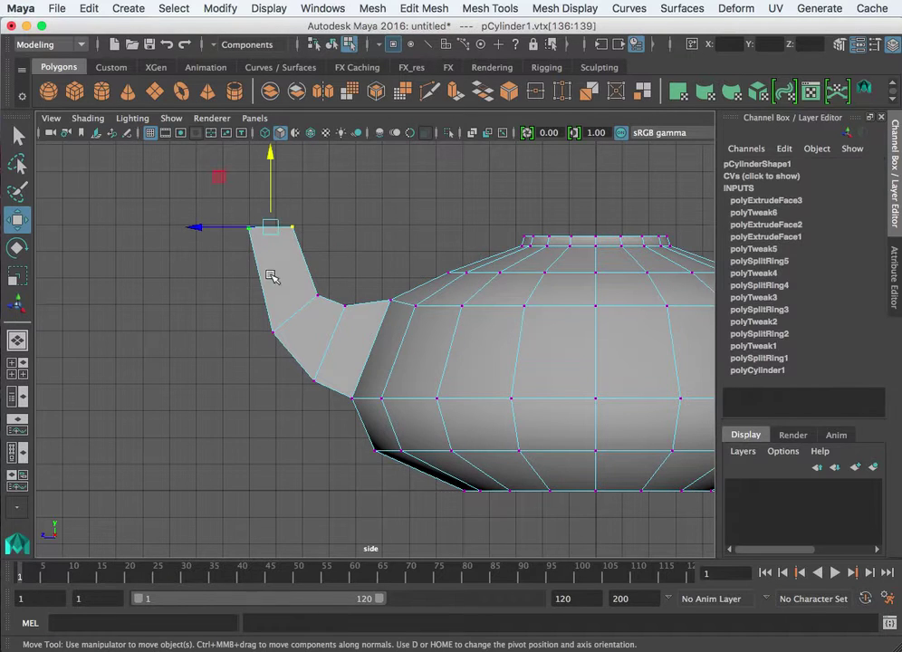
left_click_drag(285, 322, 263, 342)
left_click_drag(273, 277, 275, 262)
left_click_drag(217, 324, 192, 317)
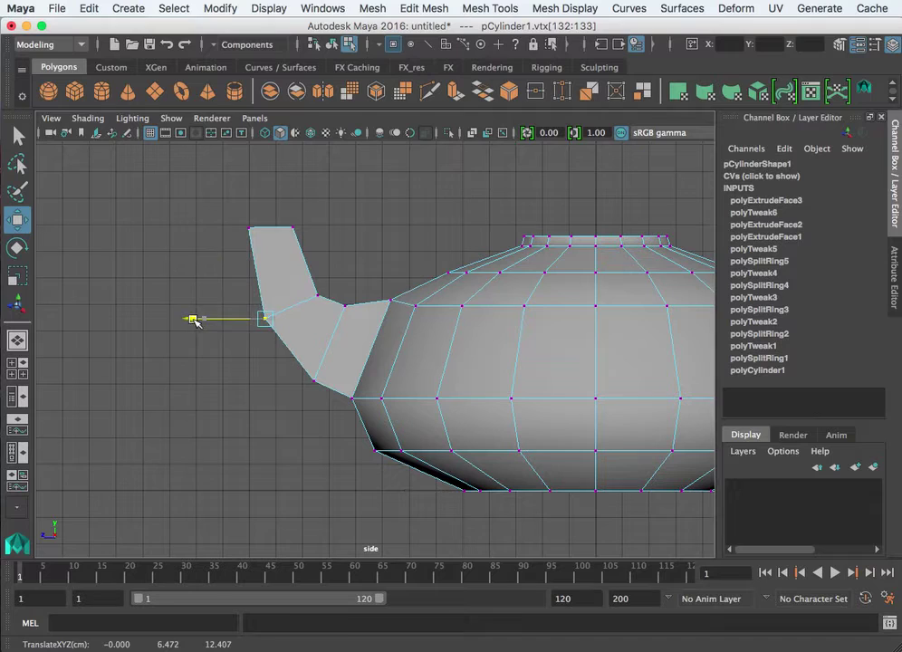
left_click_drag(342, 278, 329, 317)
left_click_drag(345, 241, 410, 229)
left_click(405, 260)
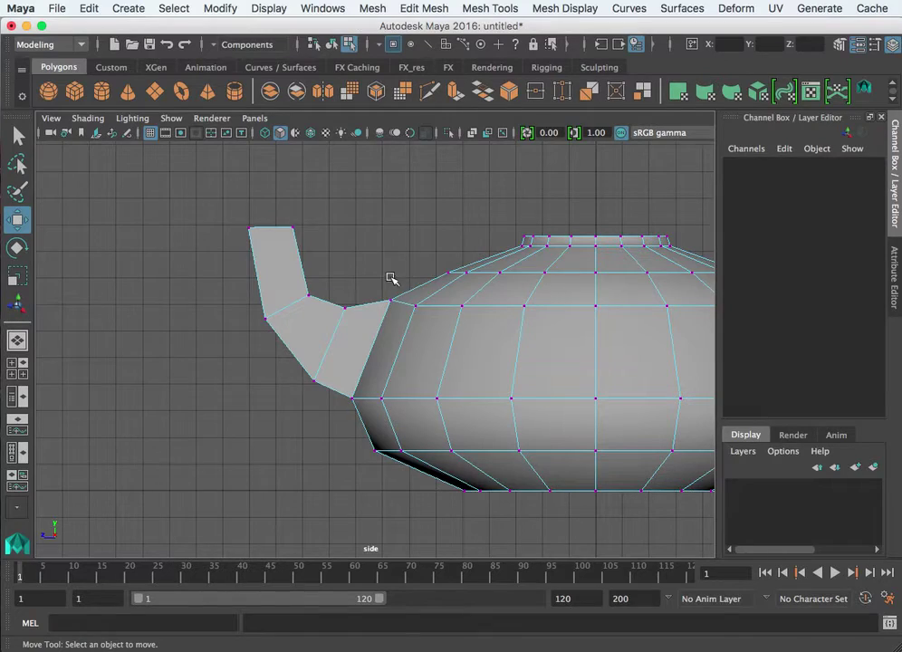
Step: Frame the spout in front view and select its tip vertices for scaling
key("space")
key("space")
scroll(308, 371, "up", 3)
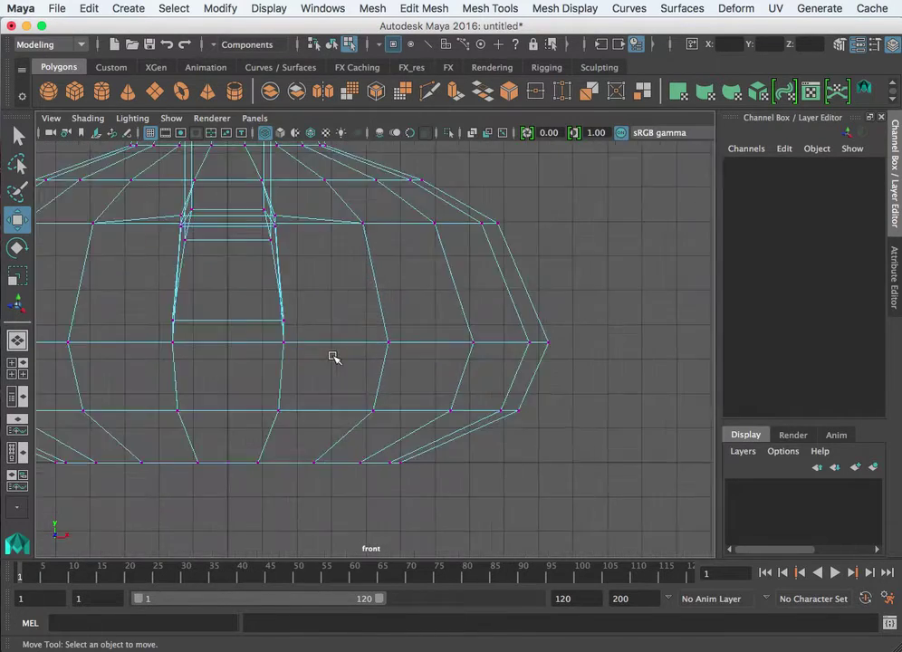
middle_click_drag(333, 357, 543, 356, "alt")
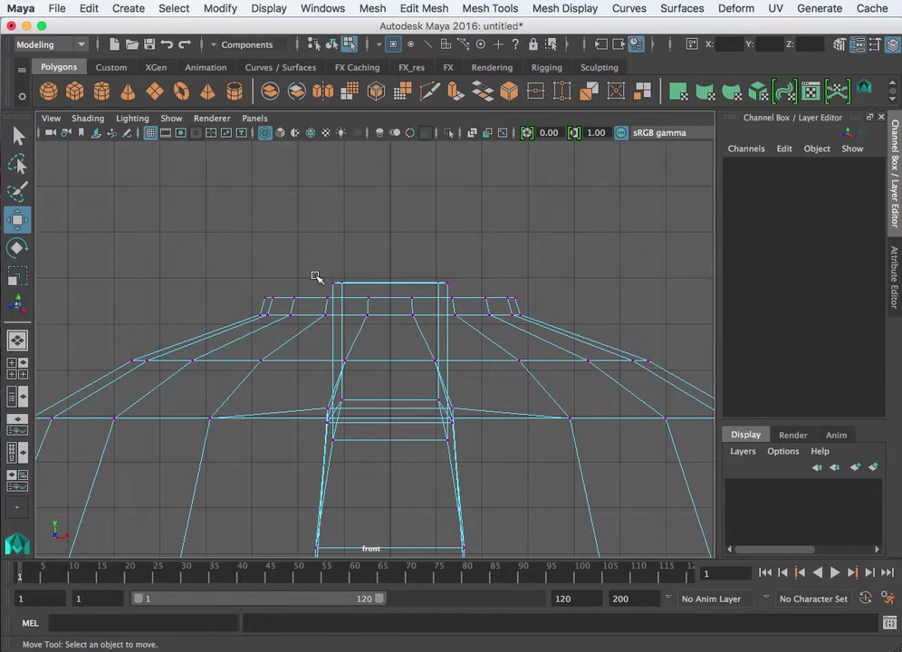
left_click_drag(313, 258, 425, 284)
key("r")
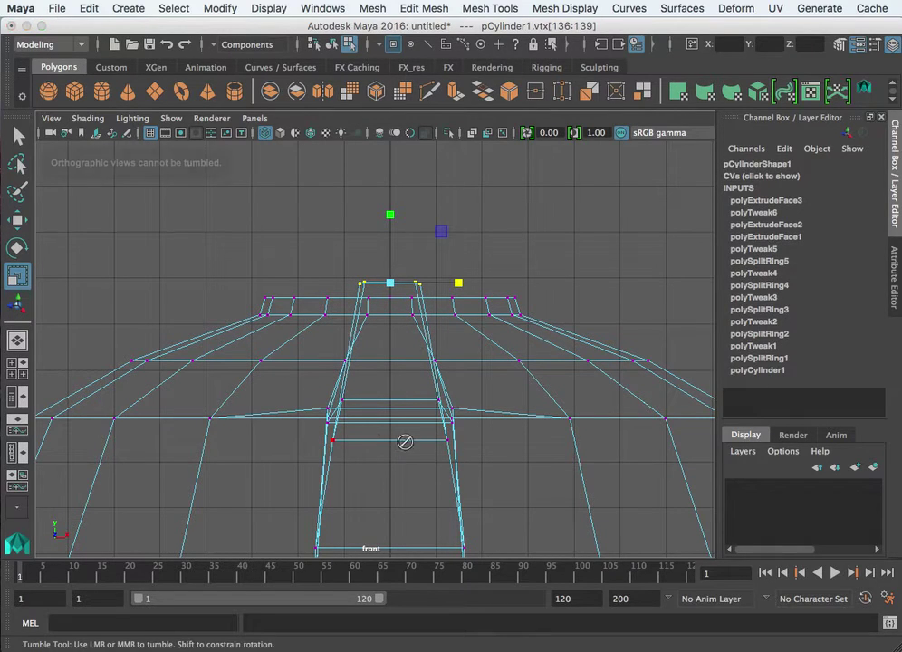
mouse_move(405, 441)
left_mouse_down("alt")
mouse_move(414, 441)
mouse_move(405, 448)
left_mouse_up("alt")
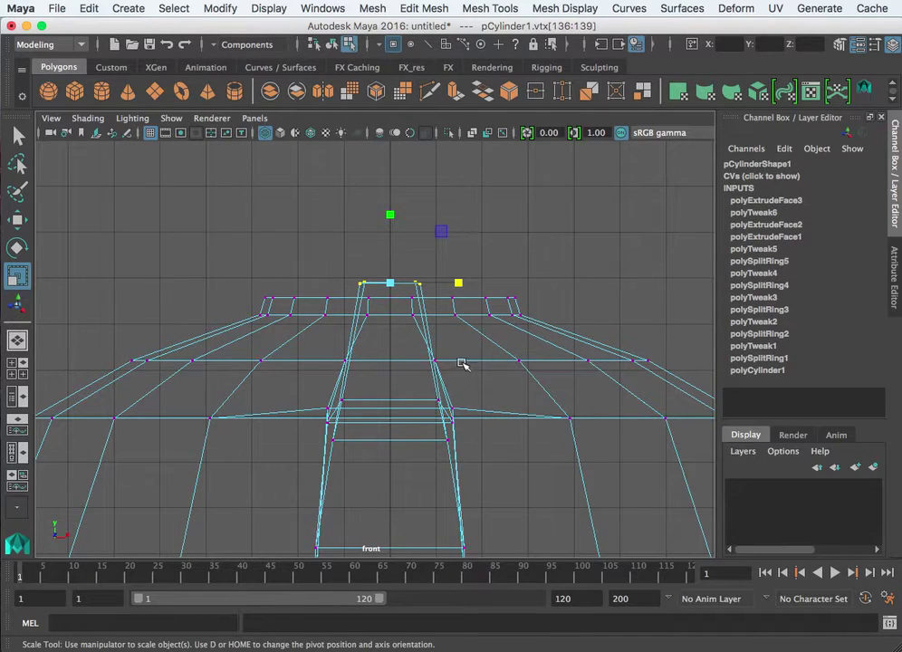
key("space")
key("space")
left_click_drag(544, 242, 409, 359, "alt")
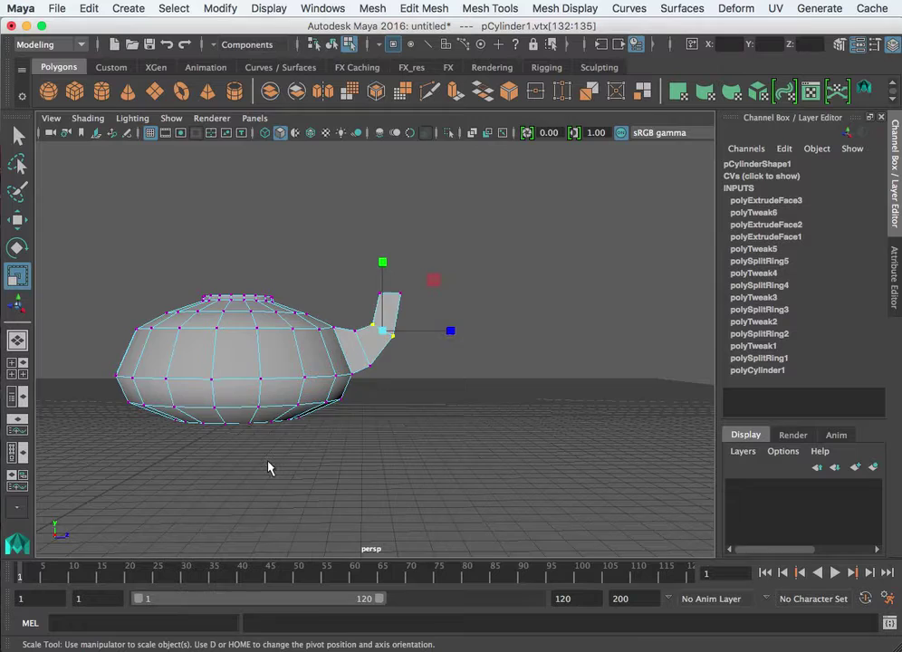
key("space")
key("space")
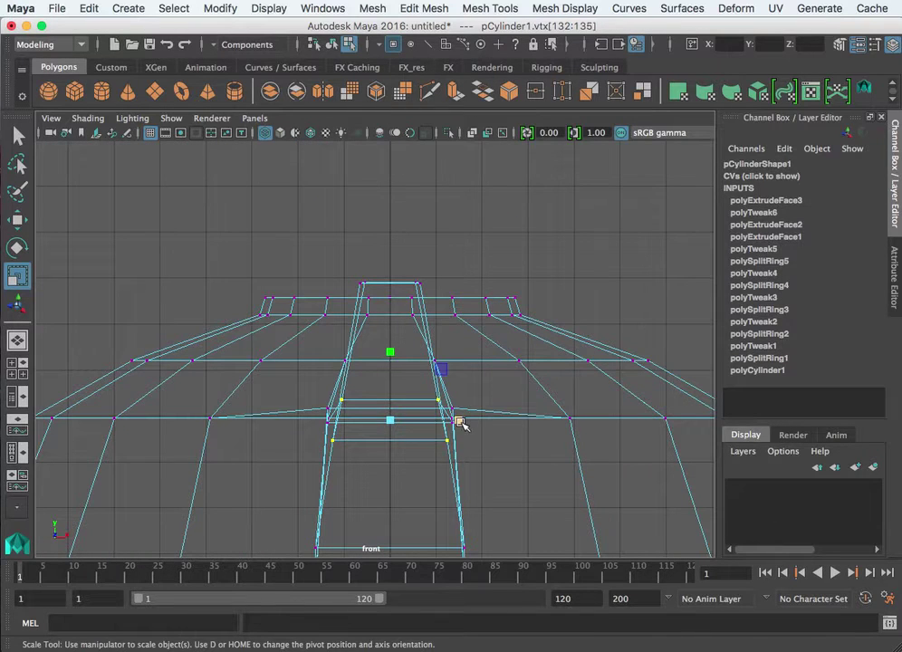
Step: Scale the spout's lower ring and top rim narrower in X, checking the taper in perspective
left_click_drag(462, 424, 443, 427)
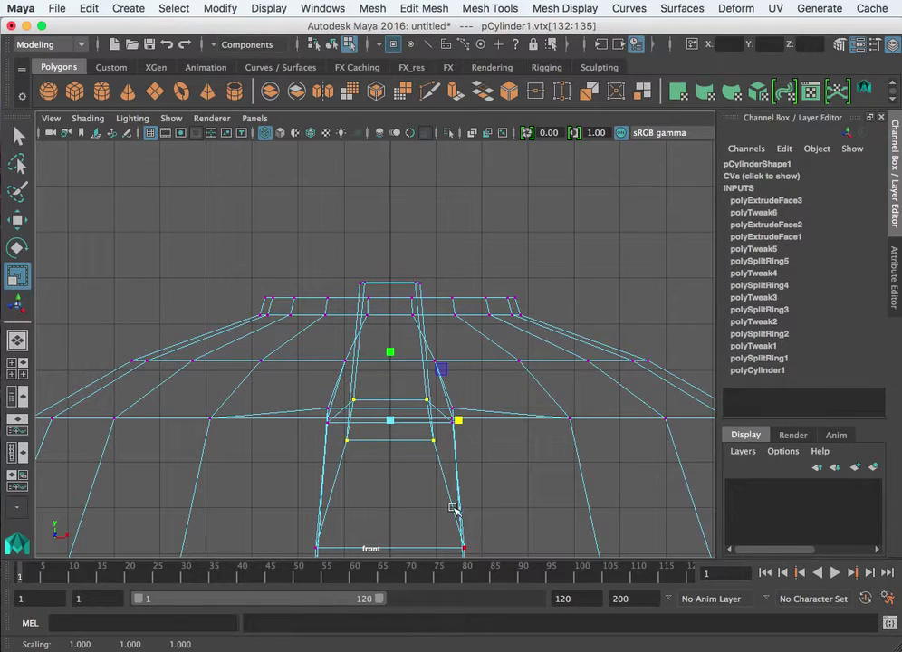
left_click_drag(439, 272, 352, 295)
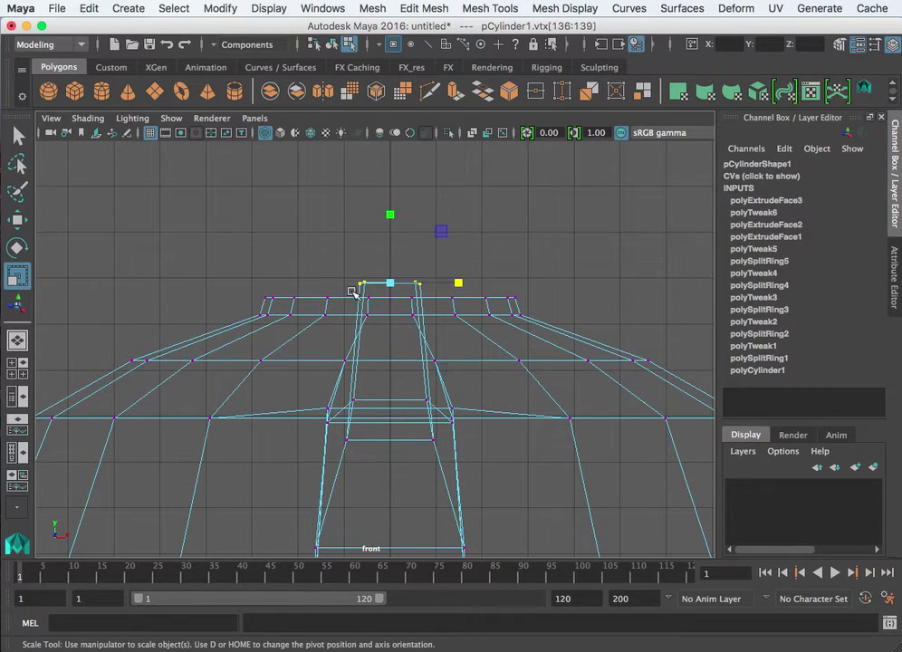
left_click_drag(456, 286, 418, 273)
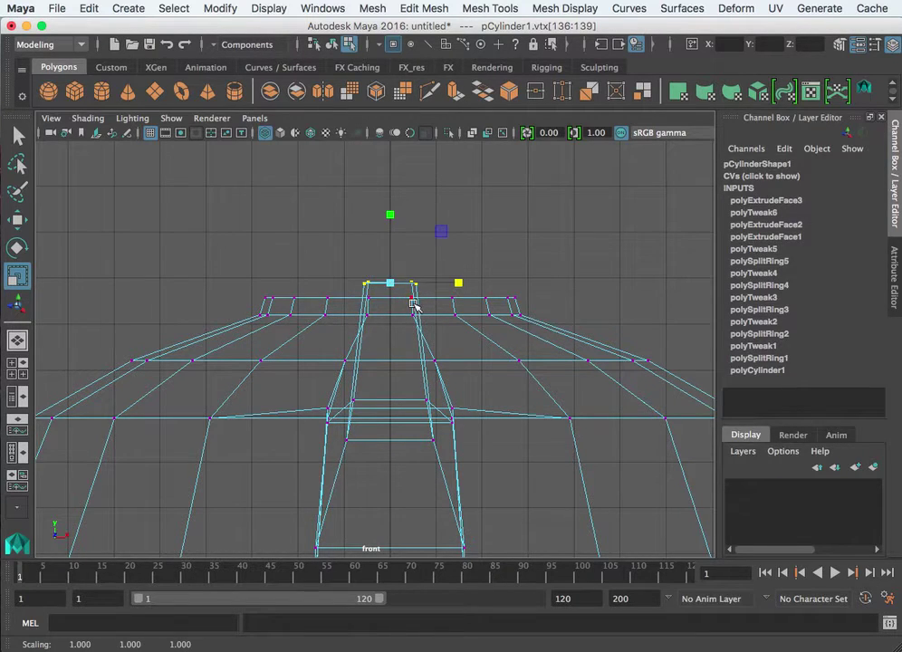
key("space")
key("space")
left_click_drag(501, 308, 686, 393, "alt")
left_click(314, 318)
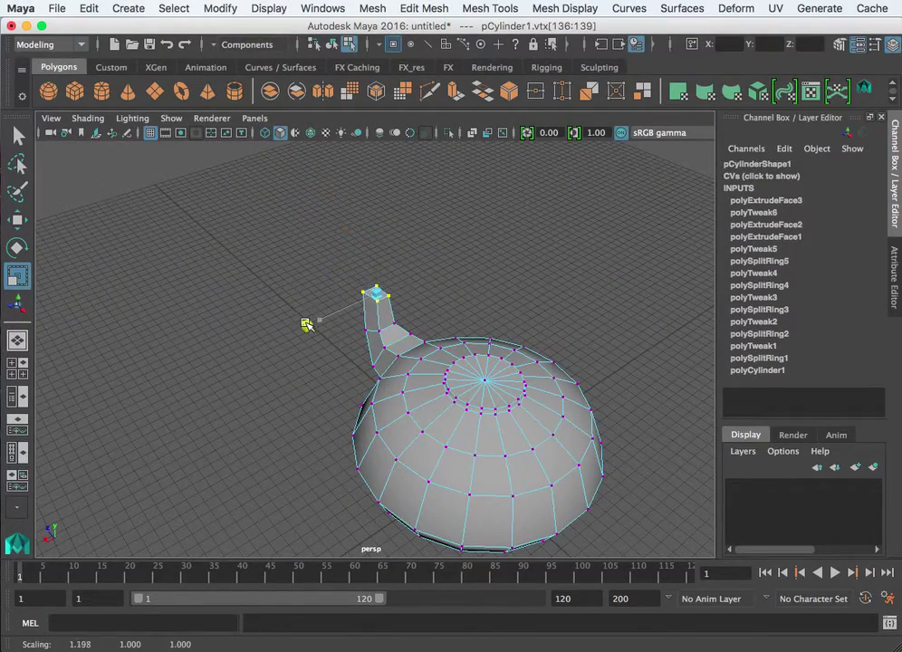
Step: Deselect the vertices, switch to Object Mode and select the whole teapot mesh
left_click(312, 311)
mouse_move(403, 343)
left_mouse_down("alt")
mouse_move(580, 298)
mouse_move(539, 318)
mouse_move(389, 292)
mouse_move(155, 308)
mouse_move(402, 323)
left_mouse_up("alt")
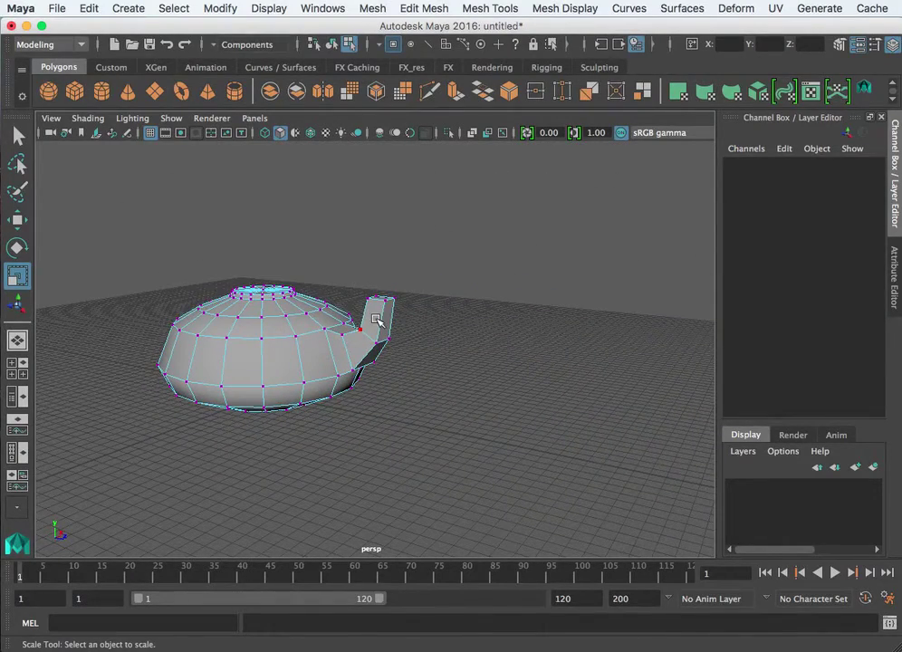
right_click_drag(375, 322, 428, 305)
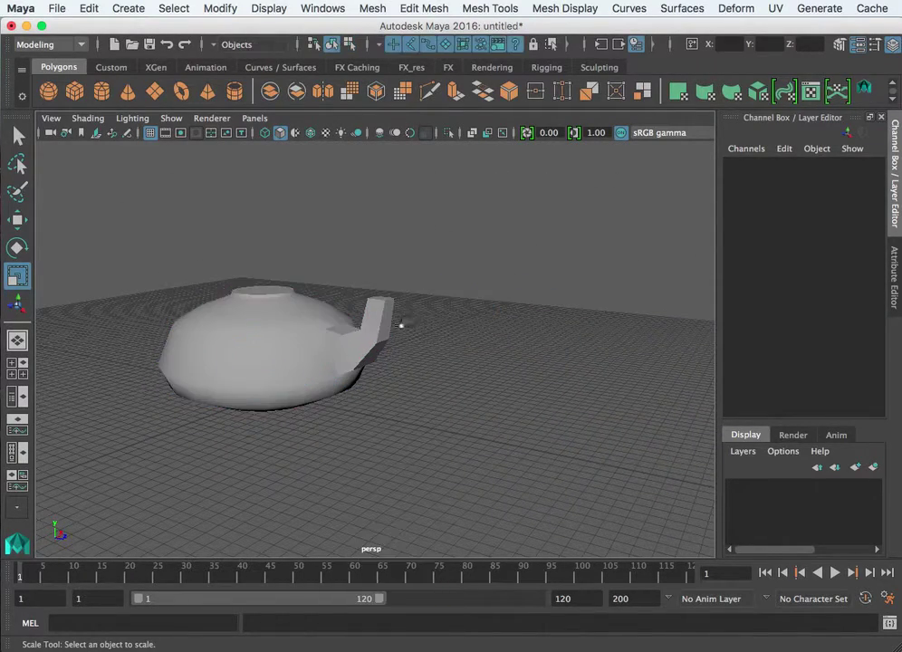
left_click(308, 263)
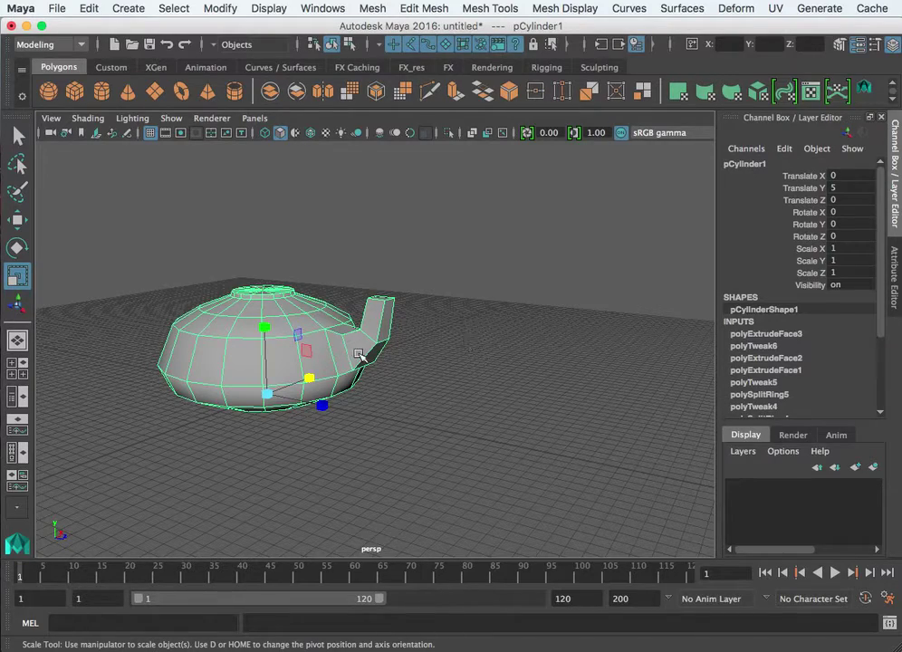
left_click_drag(360, 353, 419, 353, "alt")
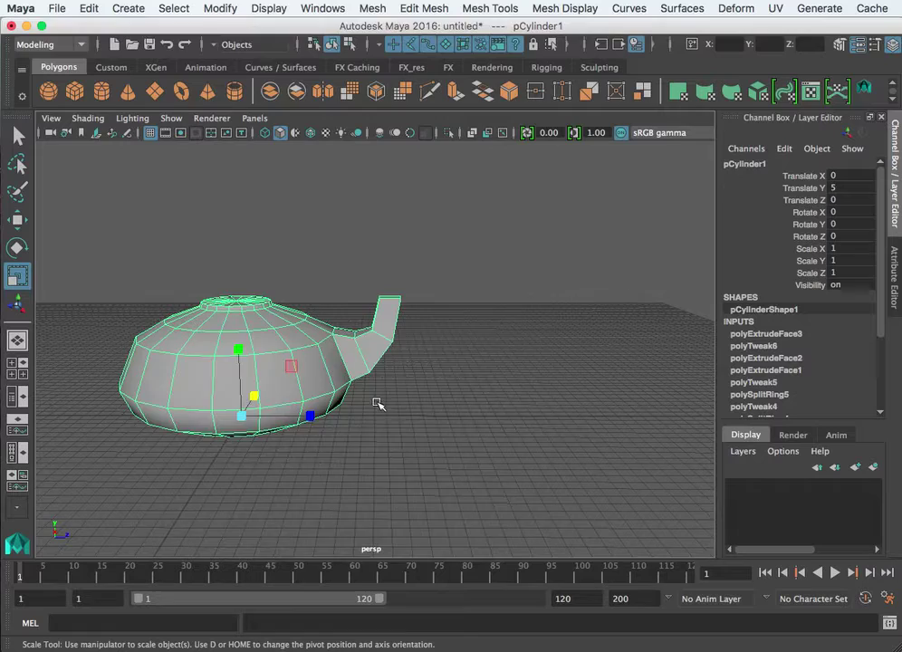
key("space")
key("space")
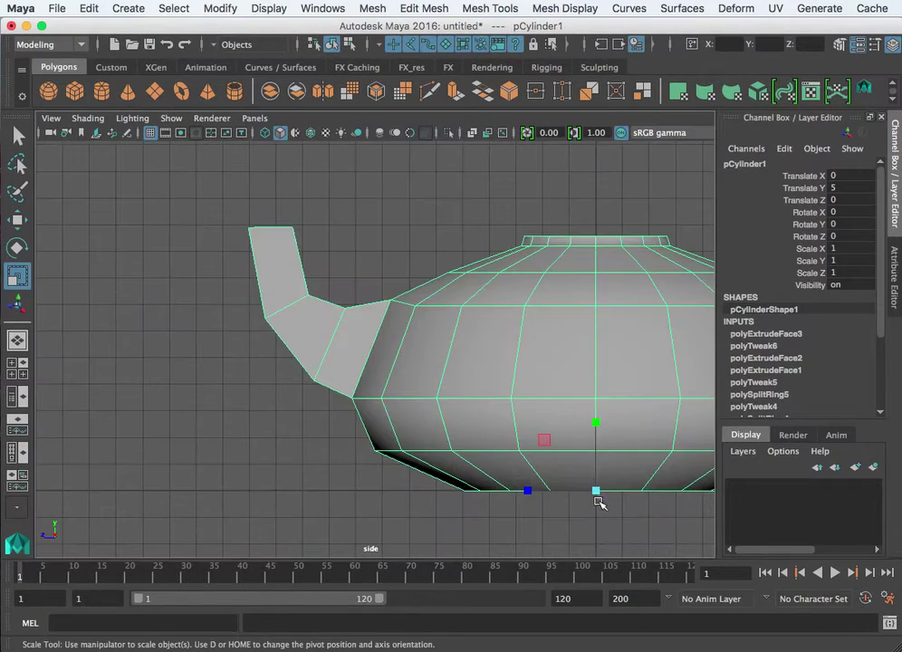
Step: Frame the teapot in the side view with empty room beside it and pick the CV Curve Tool
middle_click_drag(622, 361, 256, 416, "alt")
middle_click_drag(309, 390, 452, 372, "alt")
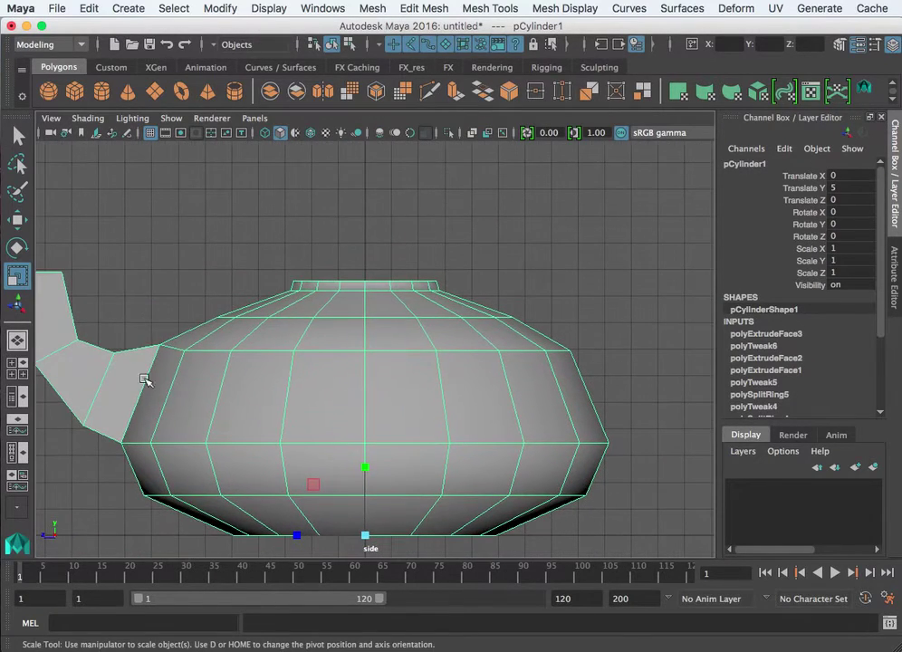
middle_click_drag(597, 406, 367, 397, "alt")
scroll(364, 395, "down", 1)
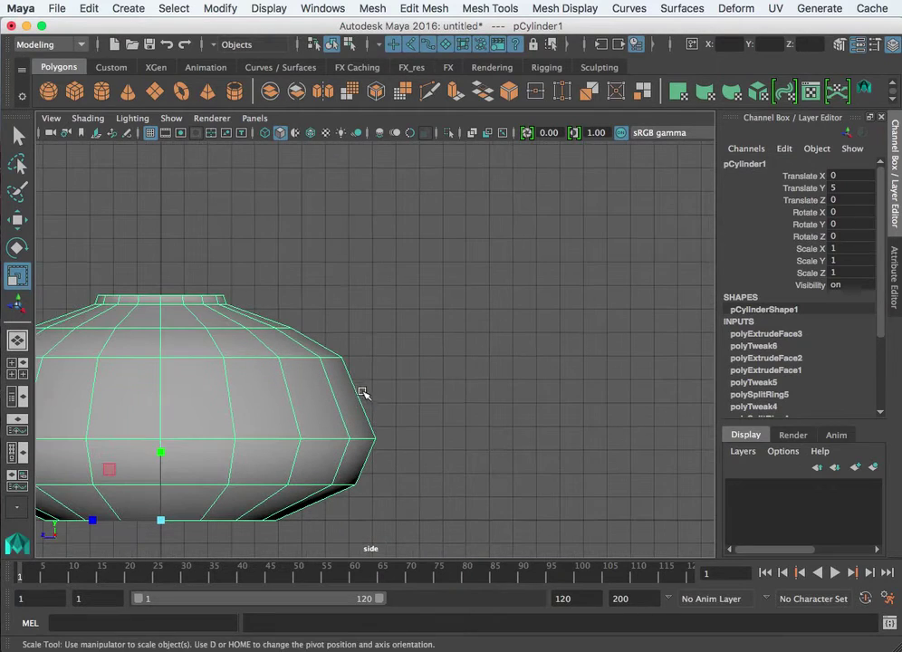
left_click(140, 10)
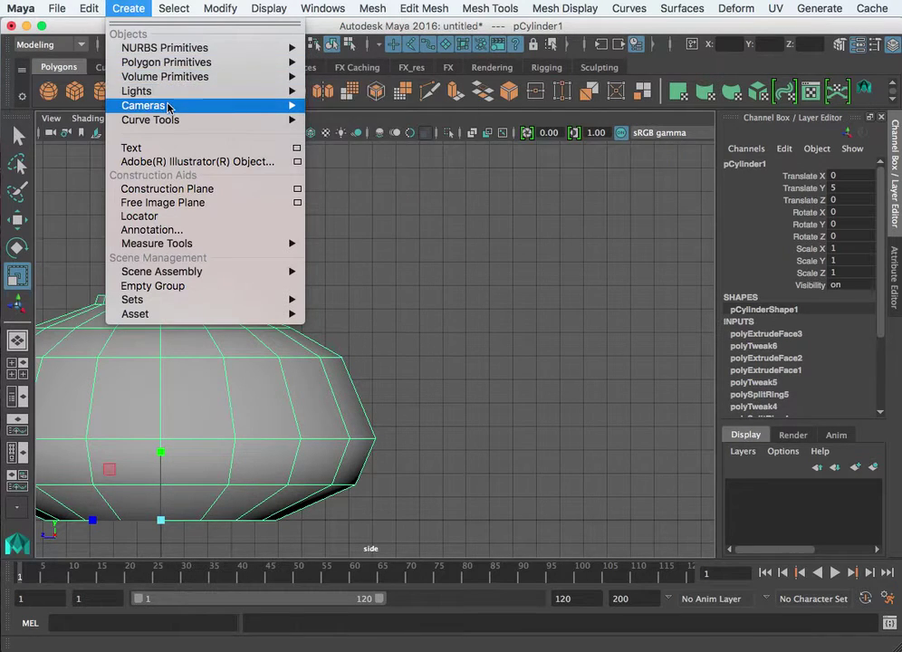
mouse_move(169, 119)
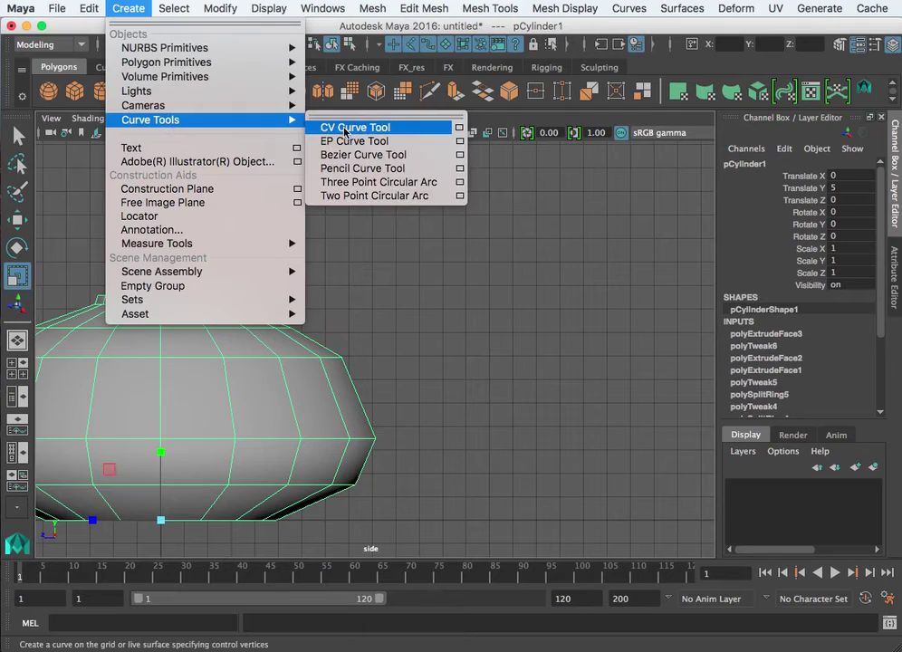
left_click(344, 128)
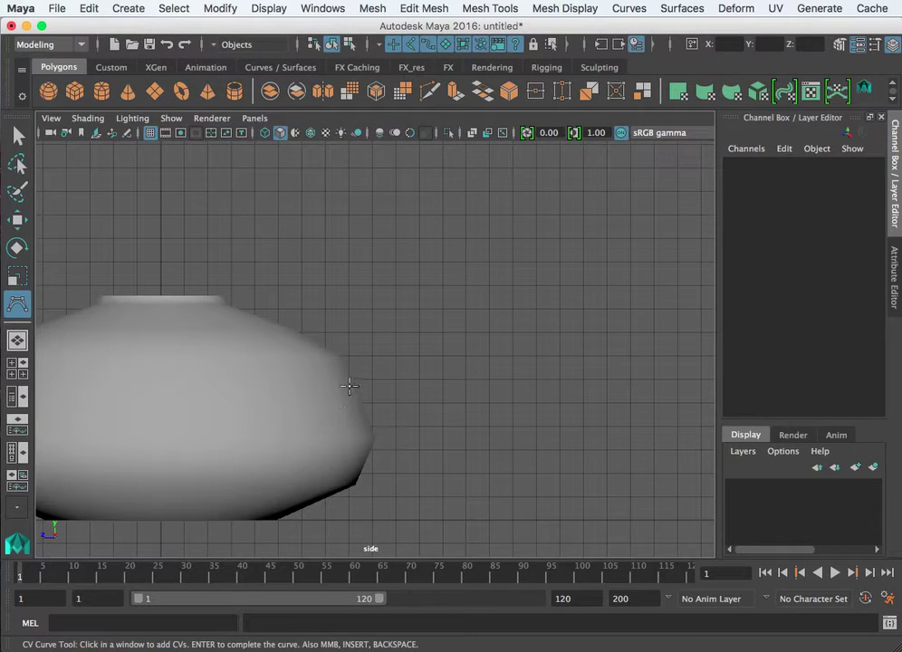
Step: Place five CVs from the pot's side, bending outward then straight up, and finish curve1
left_click(352, 384)
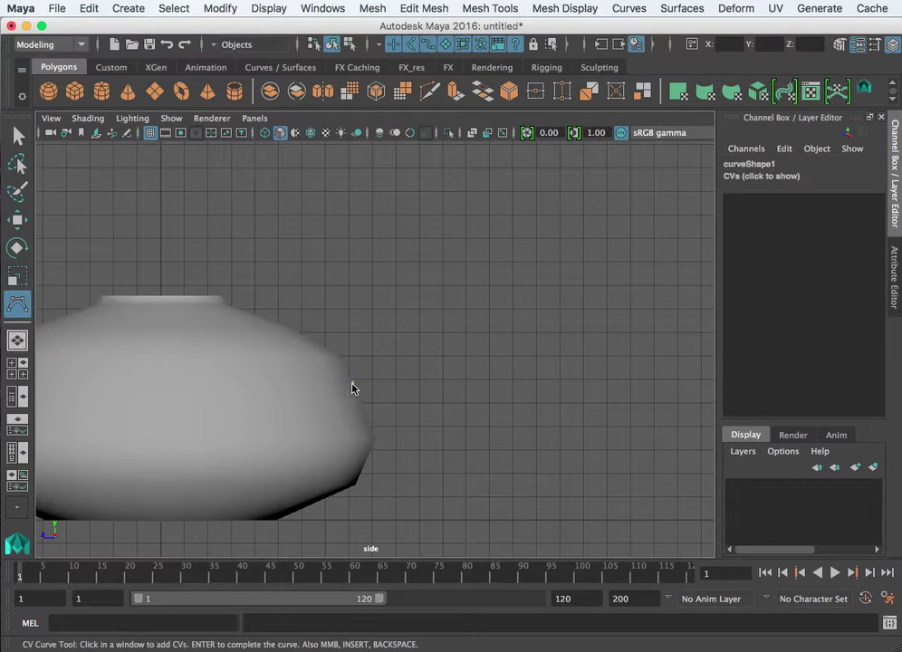
left_click(407, 371)
left_click(421, 336)
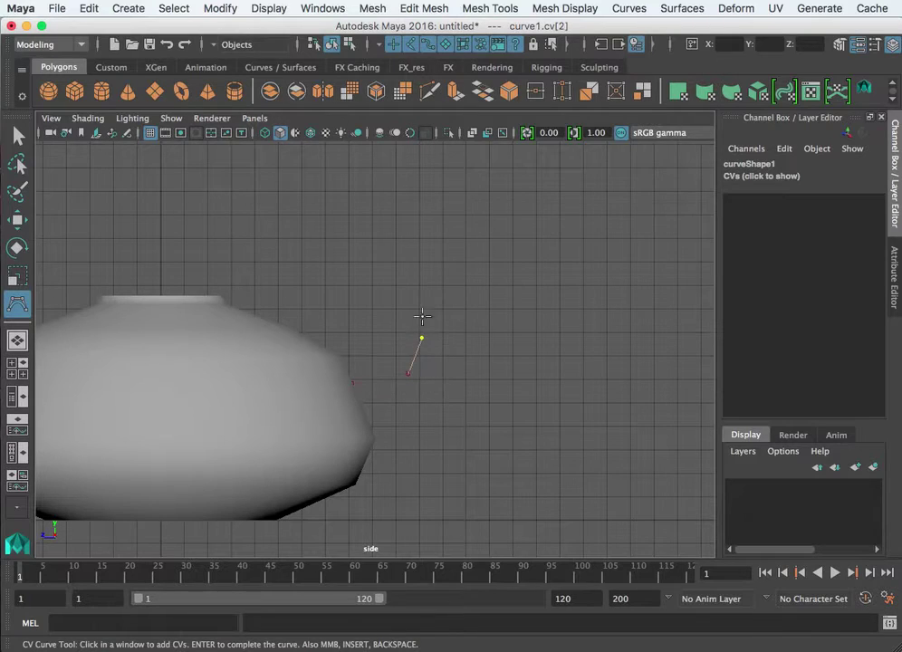
left_click(414, 287)
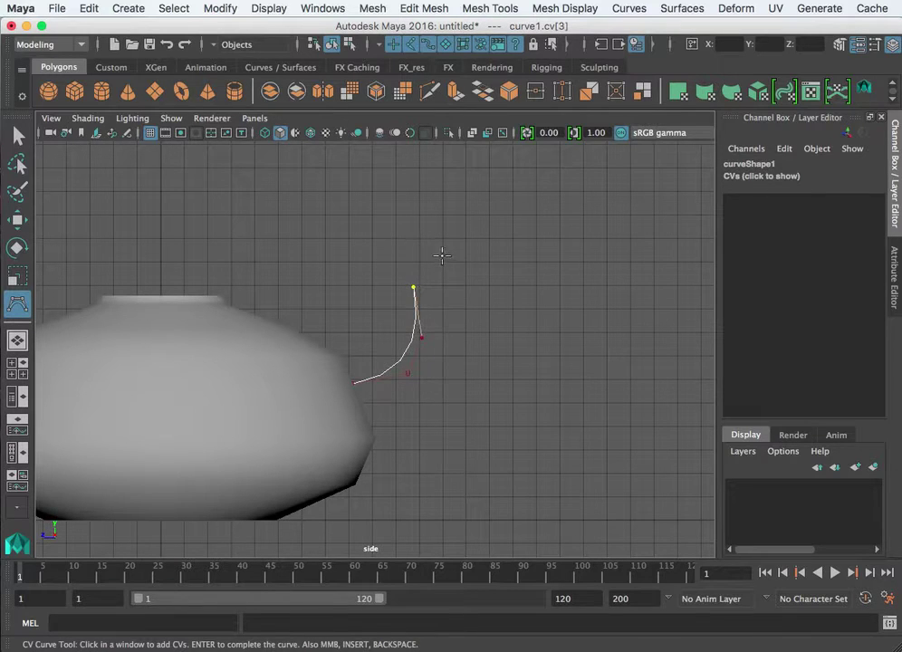
left_click(414, 251)
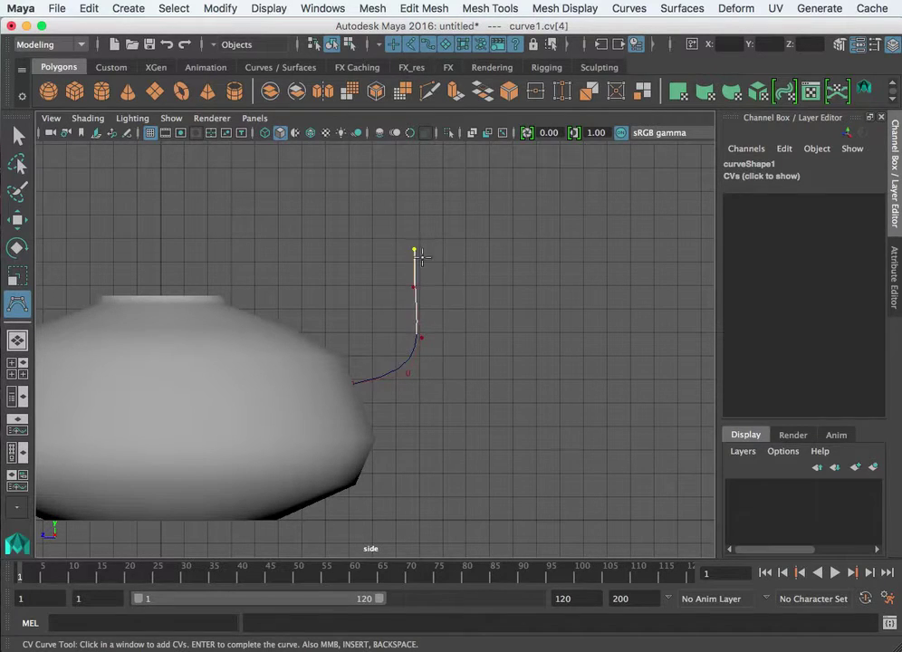
key("Return")
key("r")
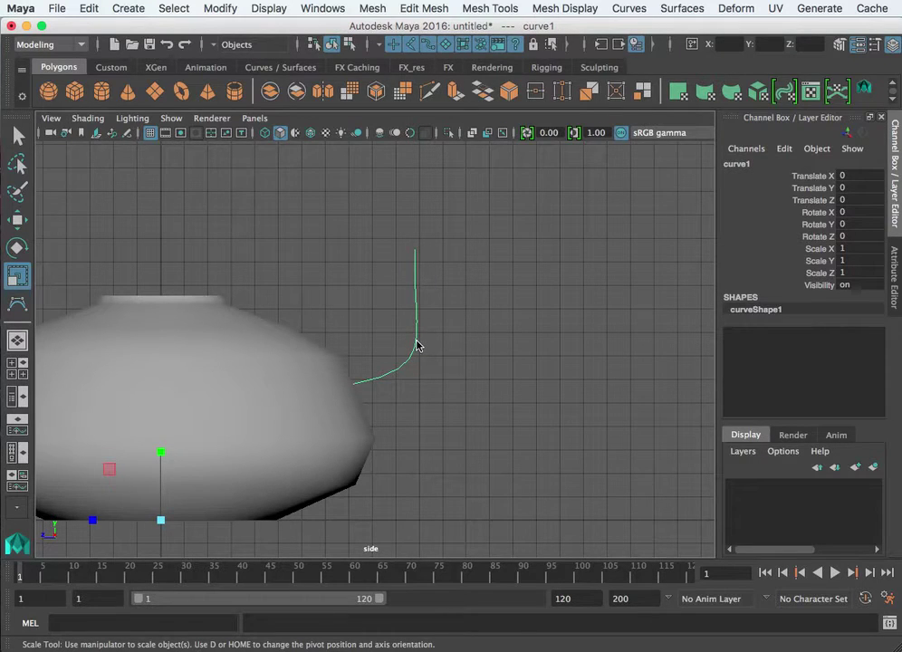
Step: Switch curve1 to control-vertex editing and move its top two CVs right and slightly down
right_click(416, 341)
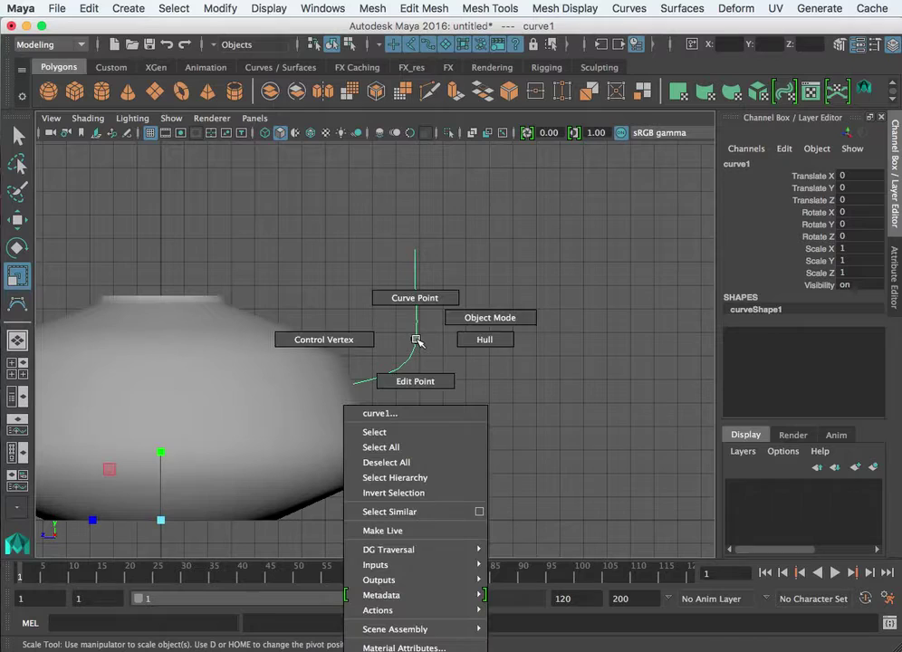
right_click_drag(416, 340, 328, 341)
left_click_drag(452, 235, 384, 309)
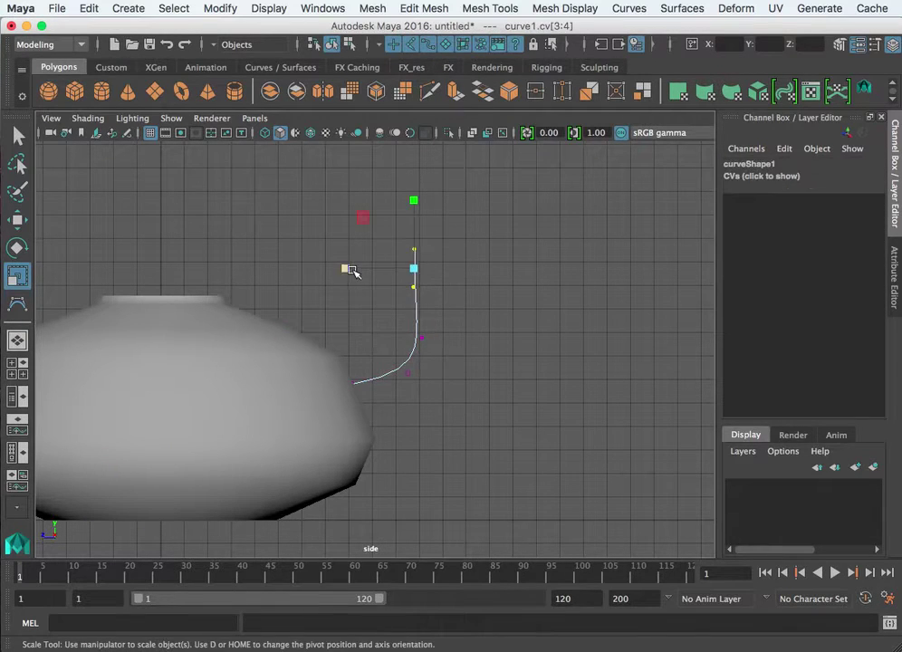
key("w")
left_click_drag(346, 268, 392, 280)
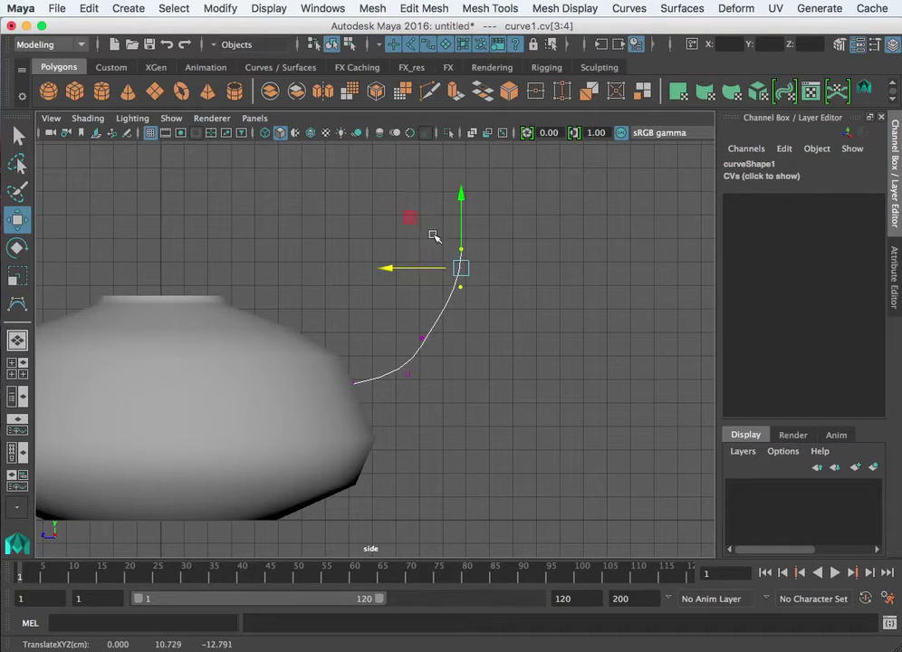
left_click_drag(461, 195, 462, 232)
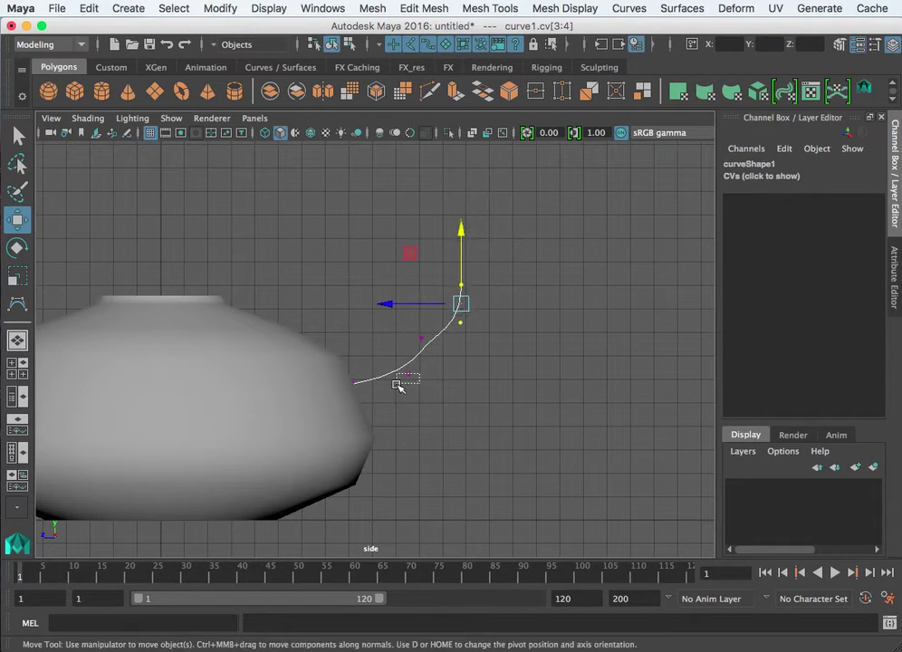
Step: Shift the second CV left and down, and move the third CV to the right
left_click(407, 374)
left_click_drag(340, 373, 327, 379)
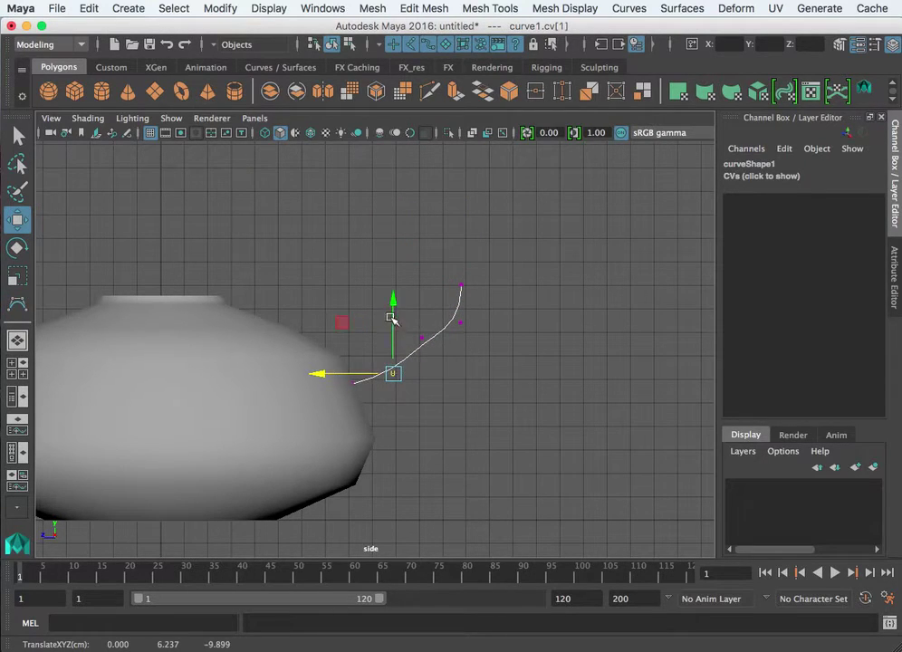
left_click_drag(392, 314, 421, 347)
left_click(421, 337)
left_click_drag(360, 373, 372, 373)
Step: Lower the fourth CV and the curve's top end point, then select the start point
left_click(461, 322)
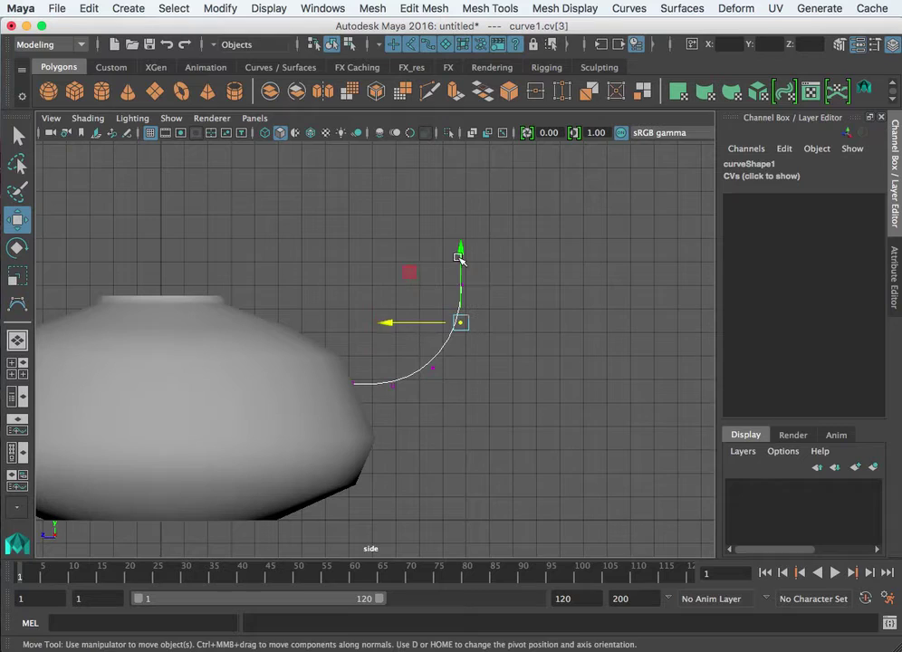
left_click_drag(459, 279, 459, 292)
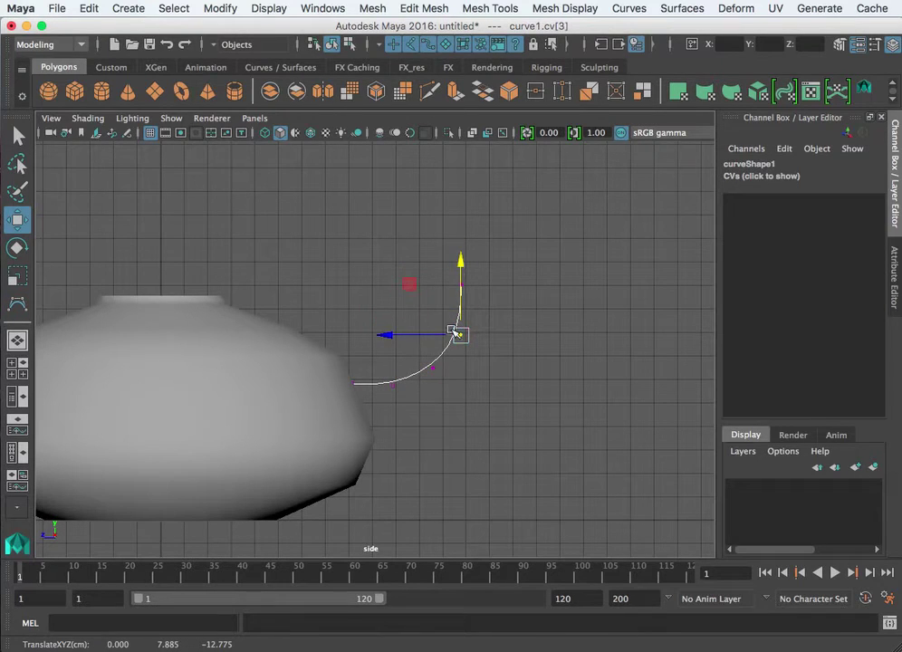
left_click(461, 285)
left_click_drag(462, 213, 459, 236)
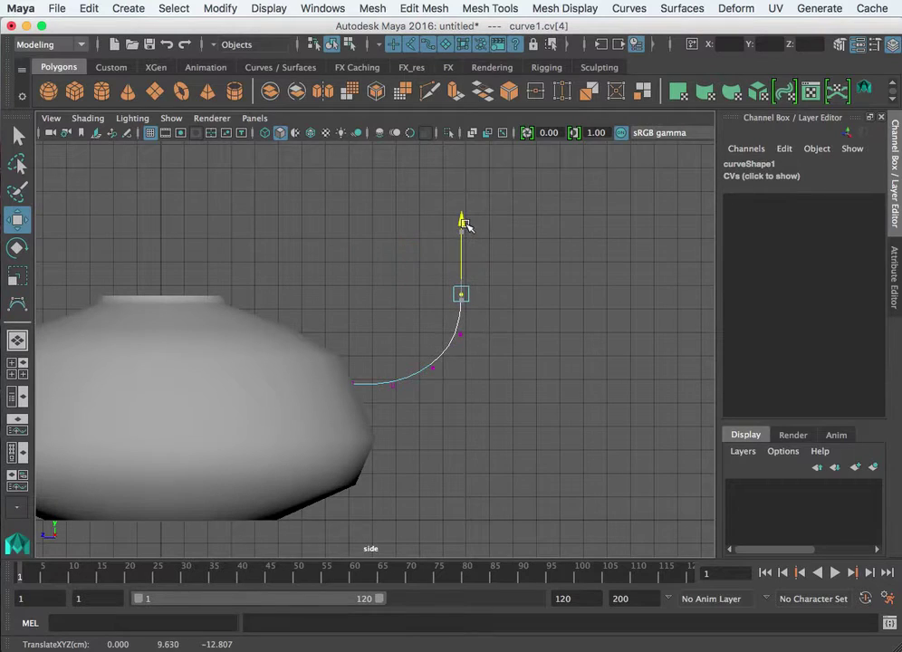
left_click(351, 385)
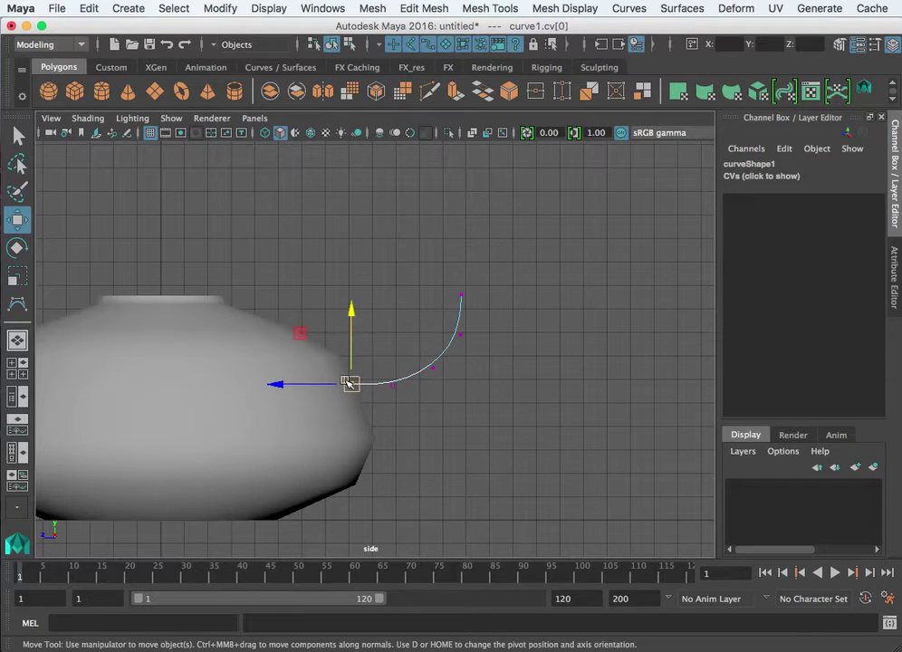
left_click_drag(277, 385, 274, 385)
Step: Try repositioning the fourth CV, undo that change, and deselect the control vertices
scroll(493, 406, "up", 1)
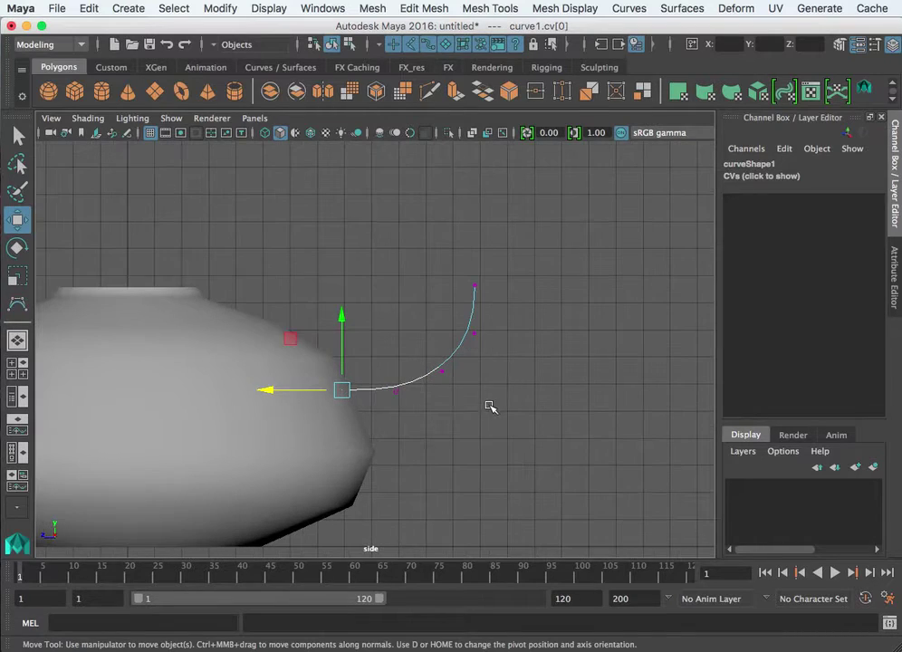
left_click(395, 390)
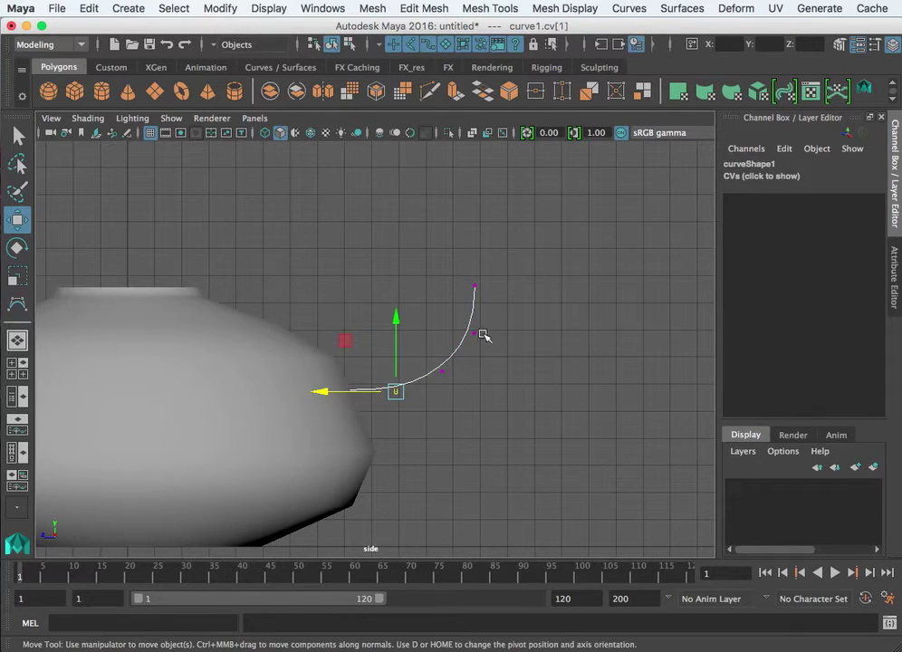
left_click(475, 287)
left_click_drag(475, 268, 477, 315)
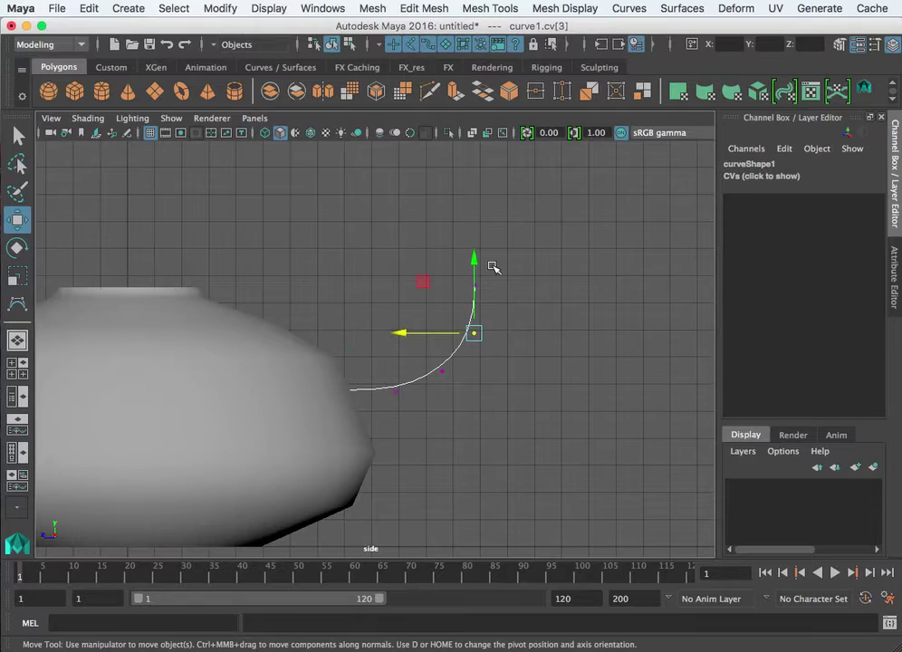
left_click_drag(476, 262, 476, 258)
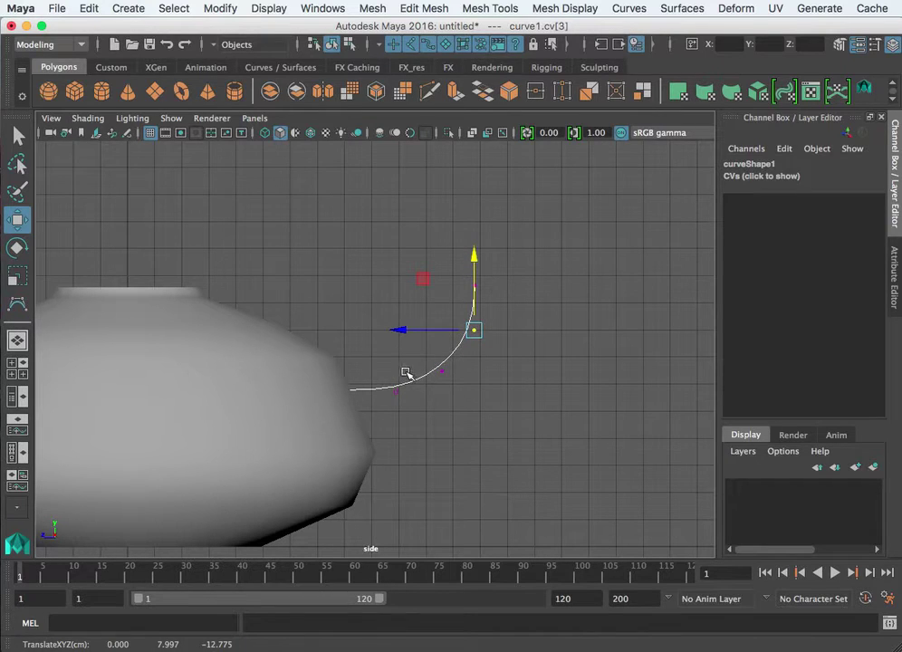
key("ctrl+z")
key("ctrl+z")
key("ctrl+z")
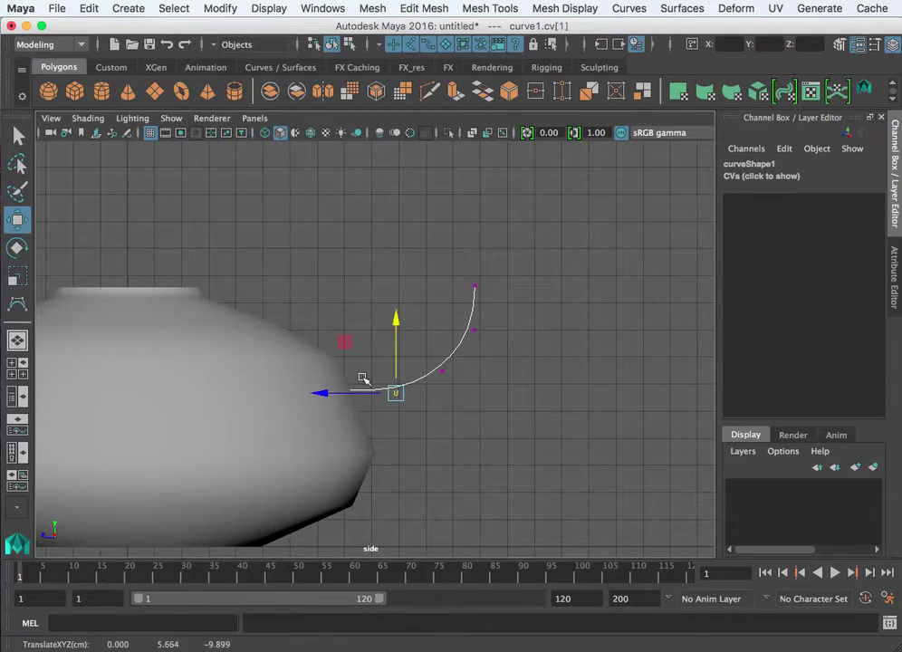
left_click(319, 393)
left_click(426, 433)
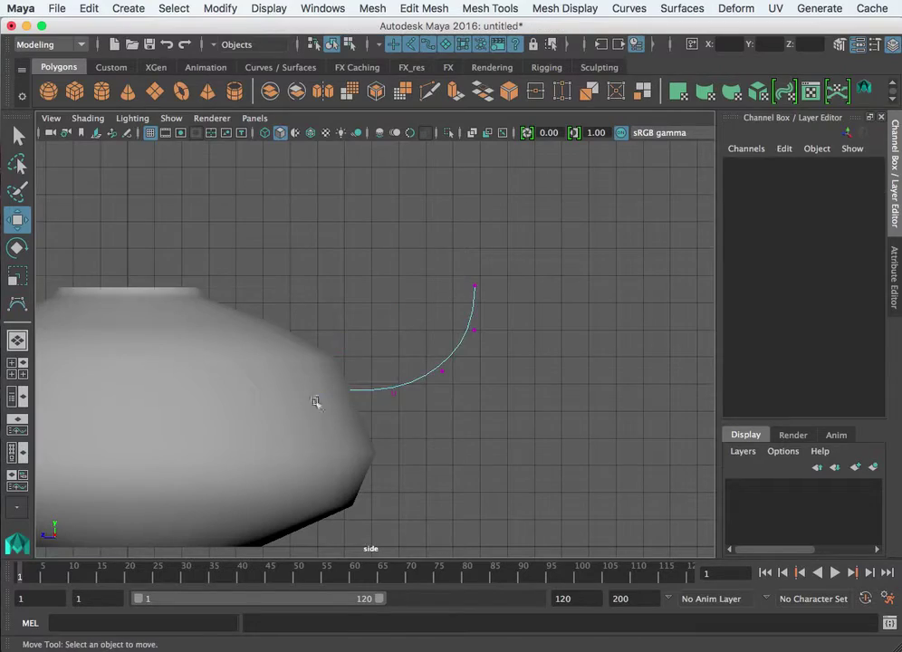
Step: Maximize the perspective view and orbit to see the pot's side and curve1
left_click(315, 401)
key("space")
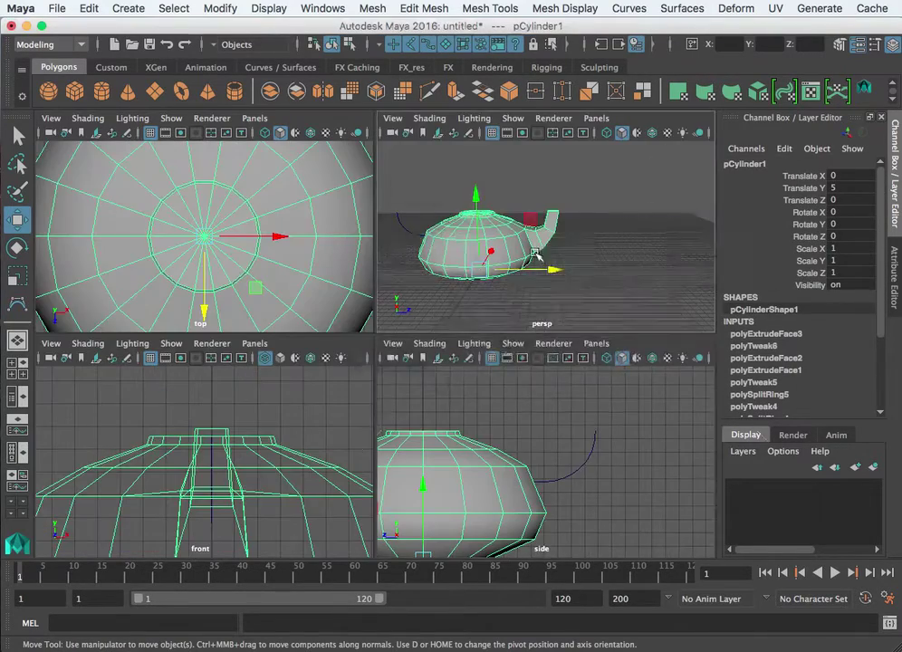
key("space")
left_click_drag(425, 371, 538, 397, "alt")
middle_click_drag(538, 397, 433, 392, "alt")
scroll(432, 398, "up", 5)
left_click_drag(432, 398, 346, 401, "alt")
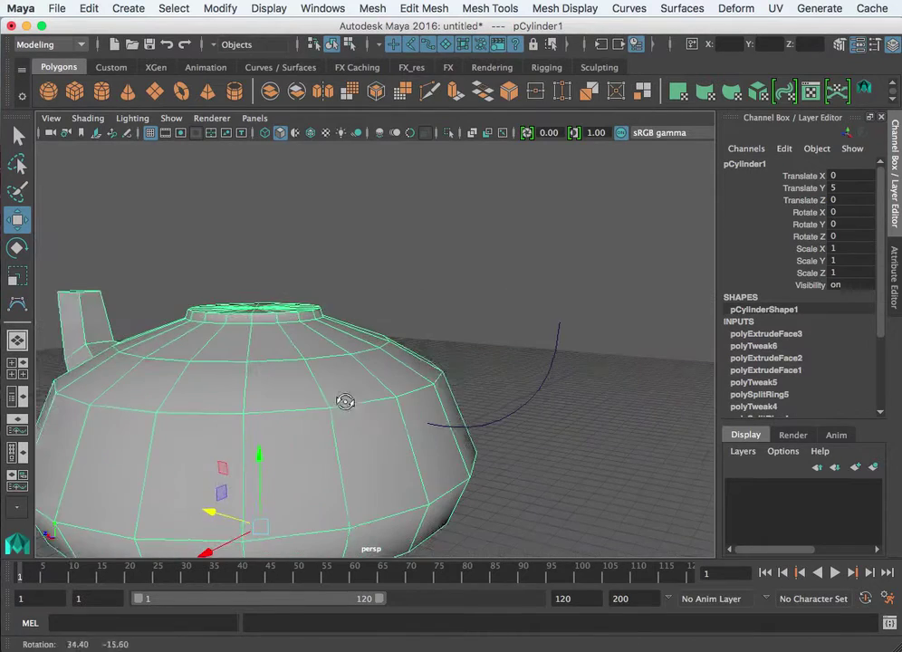
Step: Select curve1 together with the pot face where the curve begins
right_click_drag(428, 366, 433, 407)
left_click(435, 444)
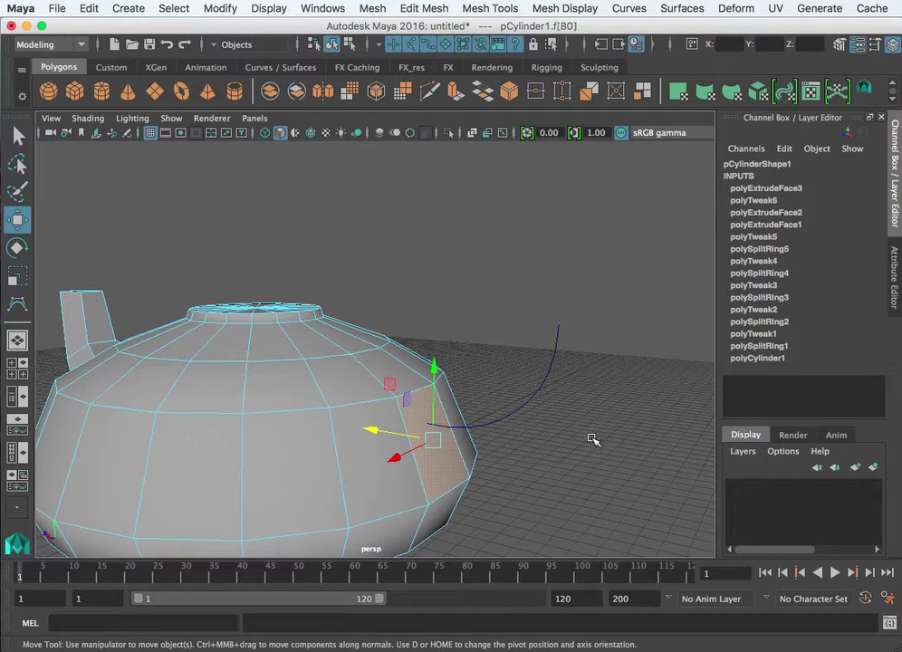
left_click(548, 382)
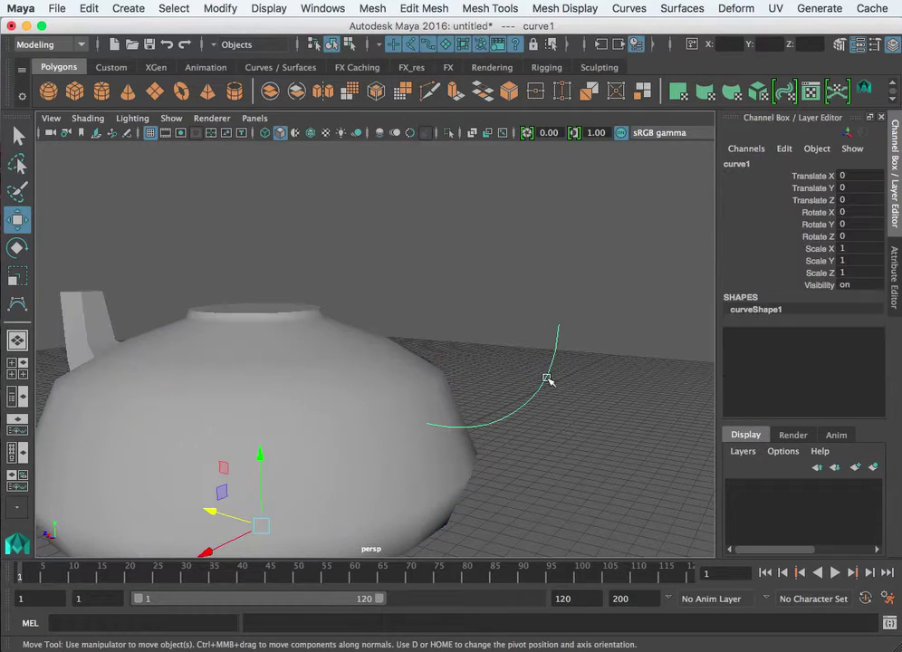
left_click(443, 459, "shift")
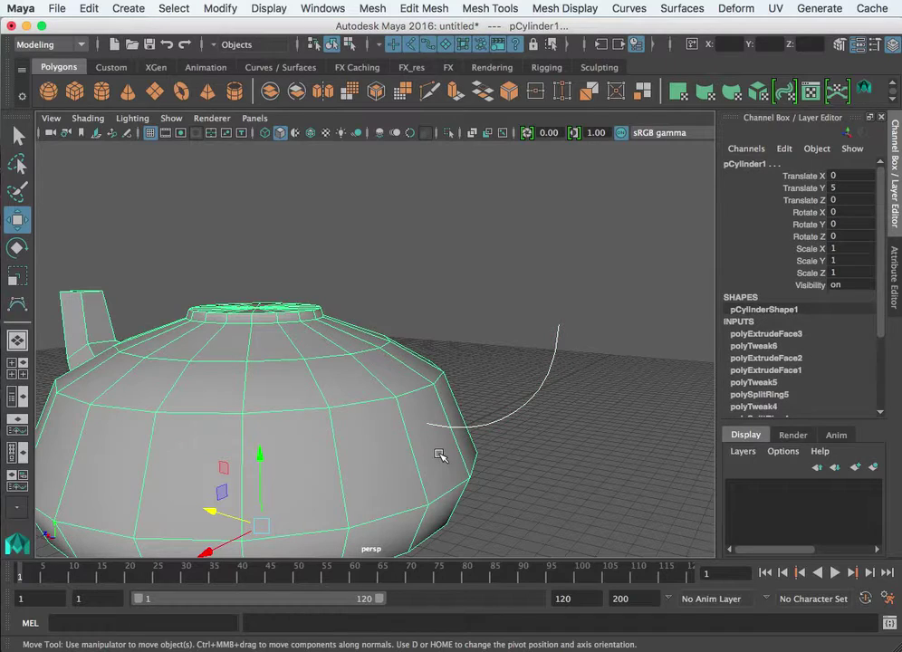
right_click(440, 455, "shift")
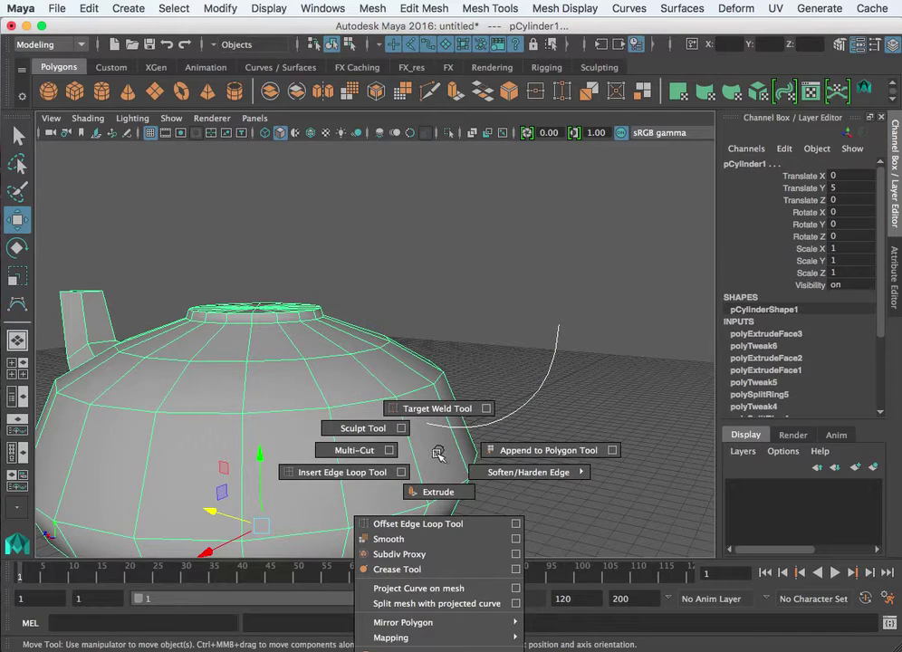
right_click_drag(440, 453, 437, 412)
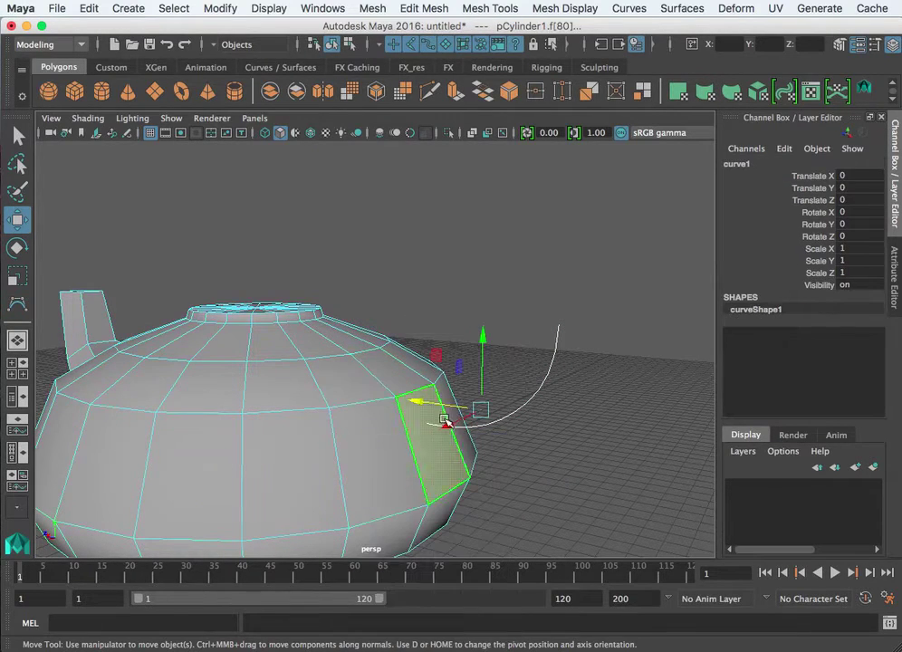
left_click(533, 450)
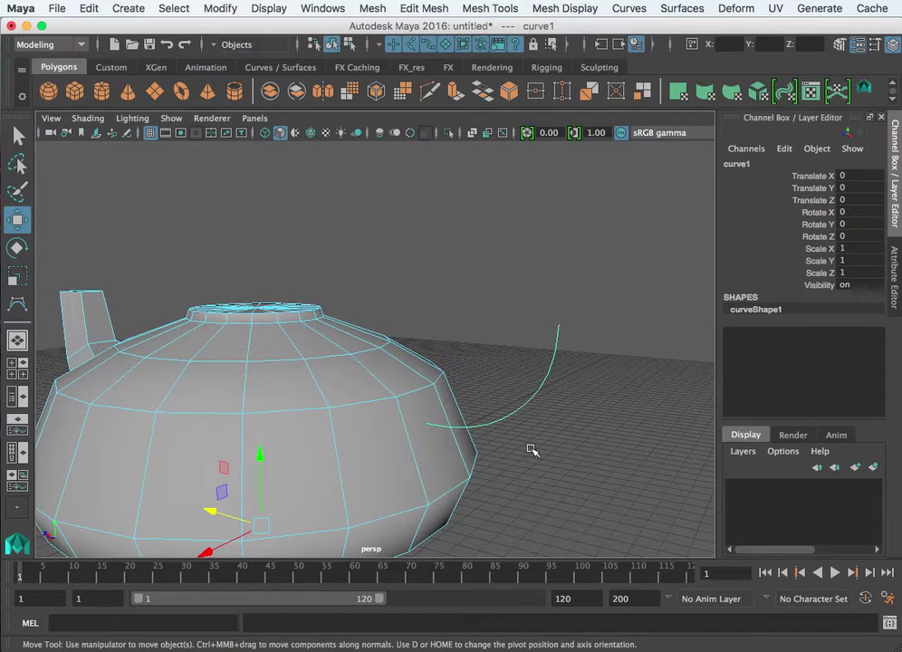
left_click(438, 449)
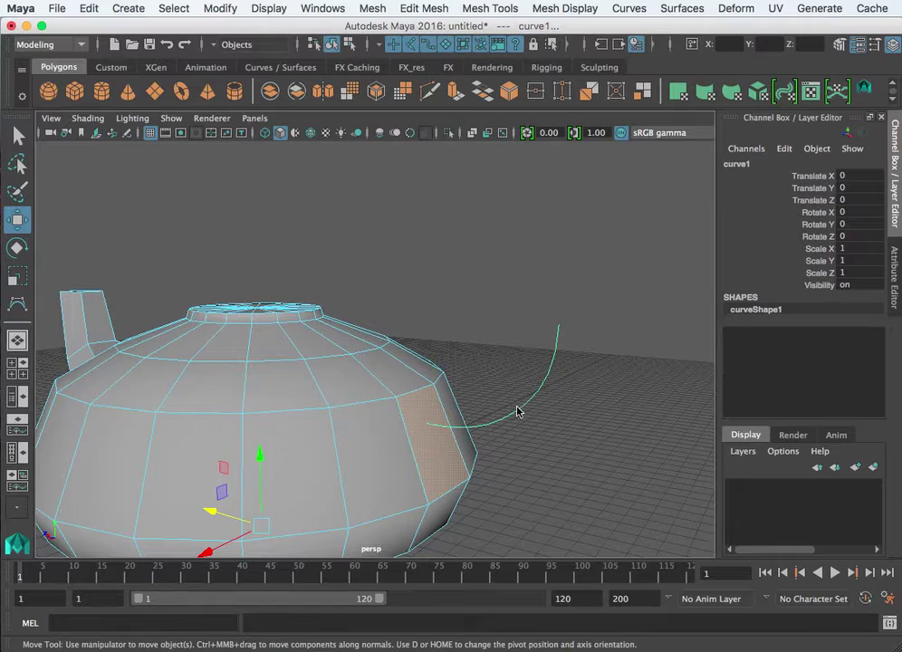
left_click(426, 8)
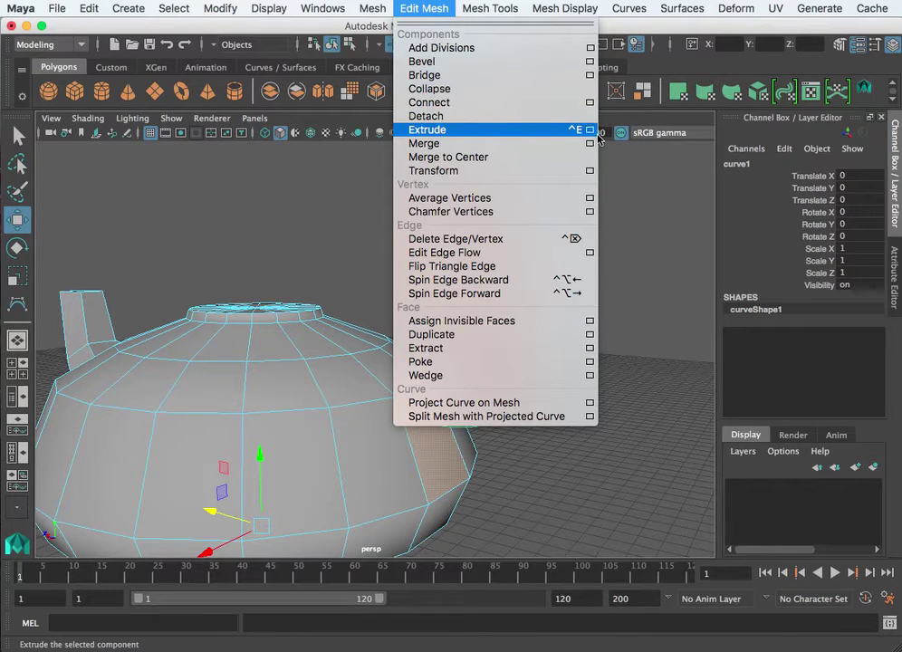
Step: Extrude the selected side face along curve1 using reset default Extrude Face options
left_click(589, 131)
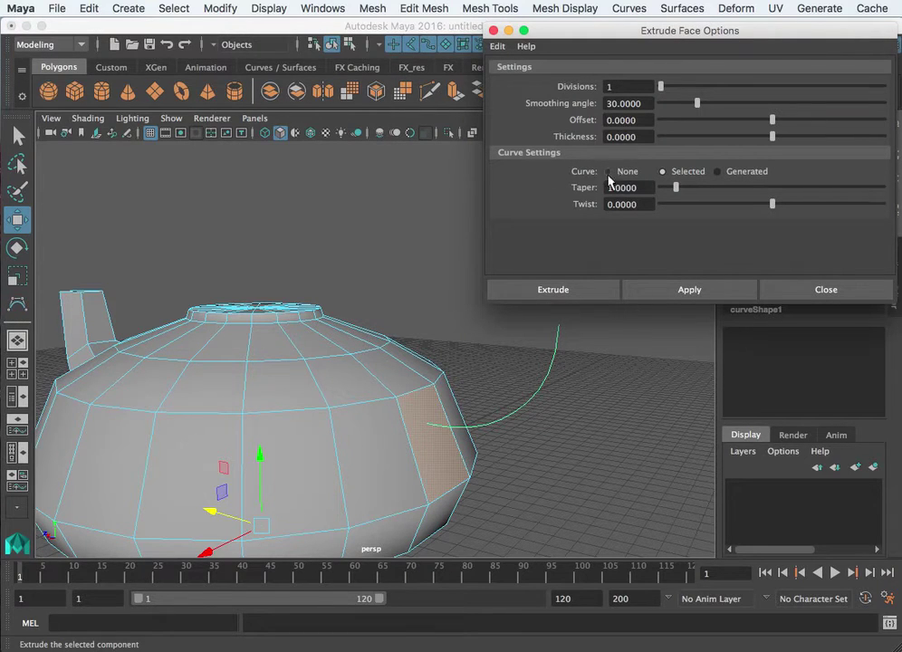
left_click(498, 45)
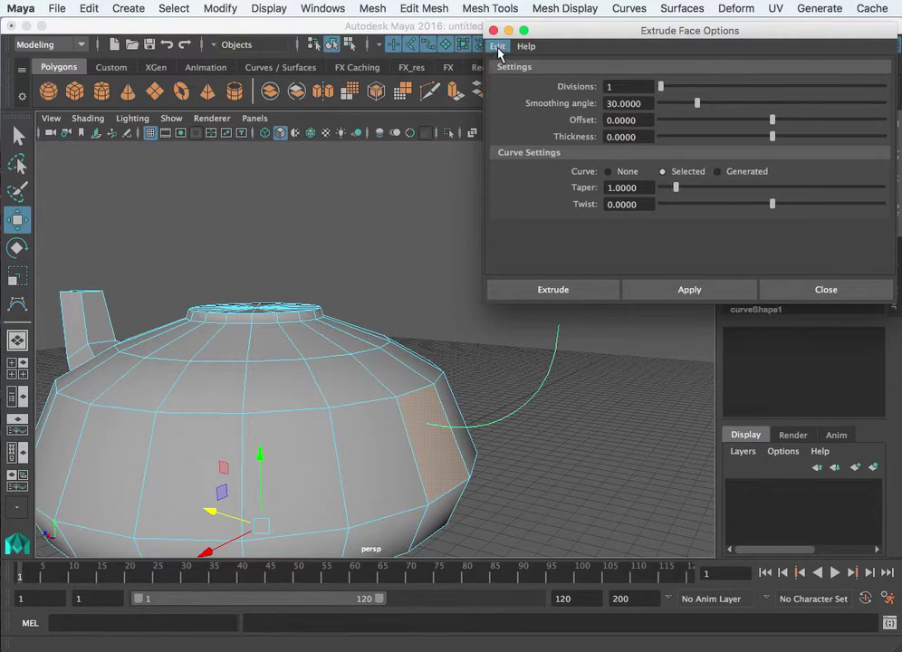
left_click(510, 77)
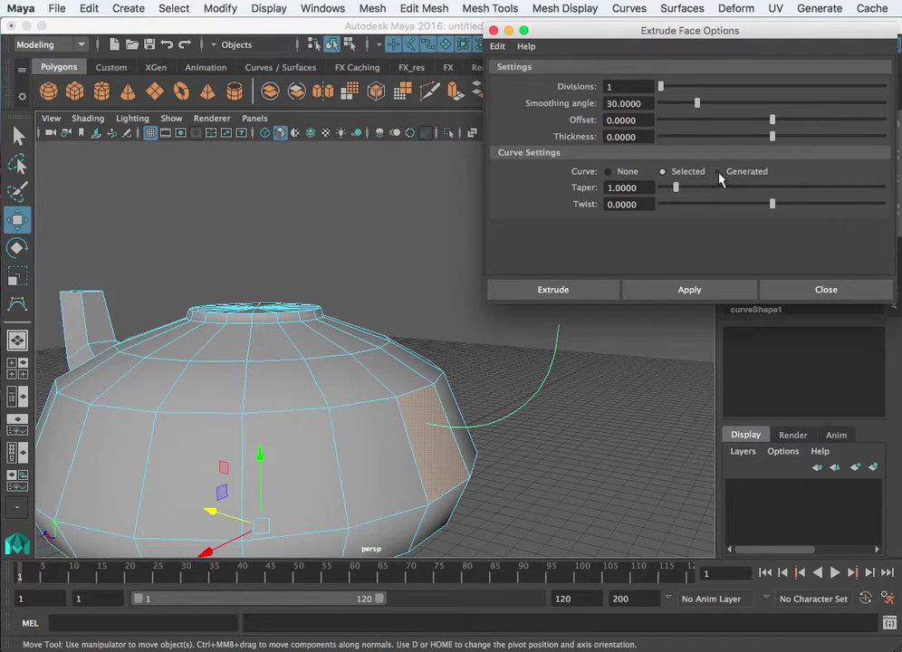
left_click(689, 290)
left_click(492, 30)
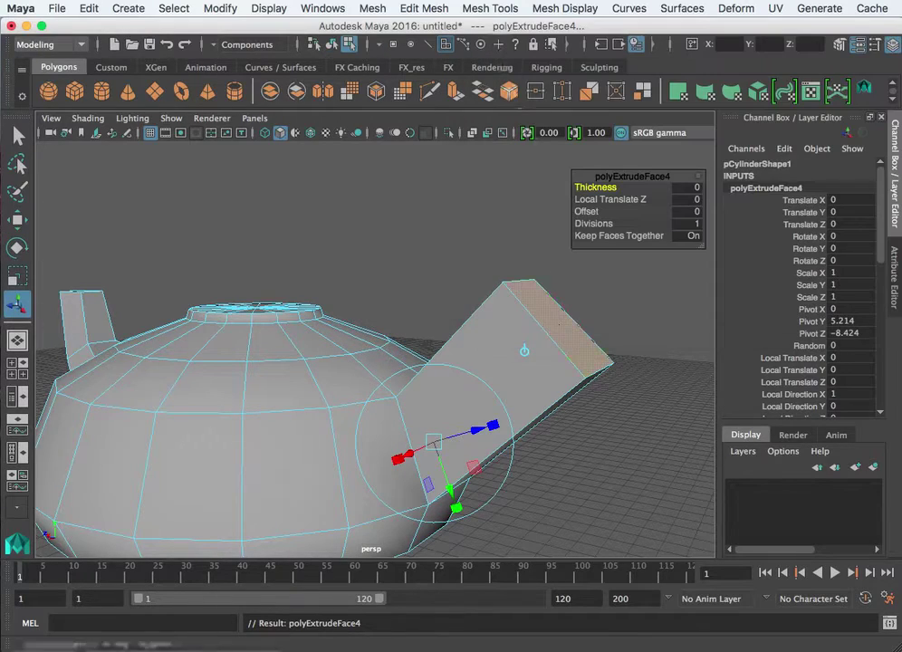
scroll(578, 463, "down", 3)
left_click_drag(562, 437, 557, 419, "alt")
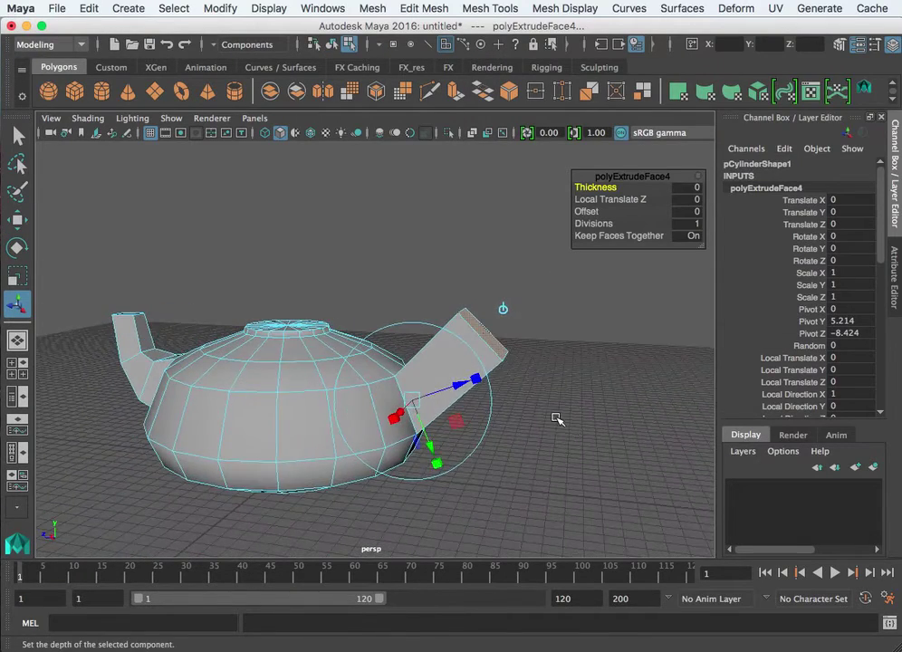
scroll(556, 418, "up", 3)
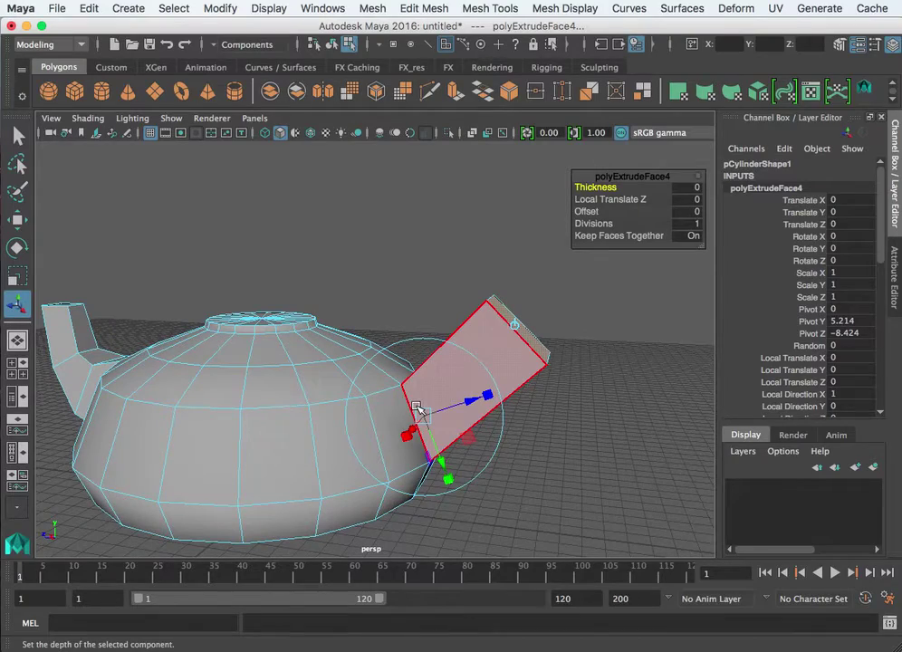
scroll(614, 346, "up", 3)
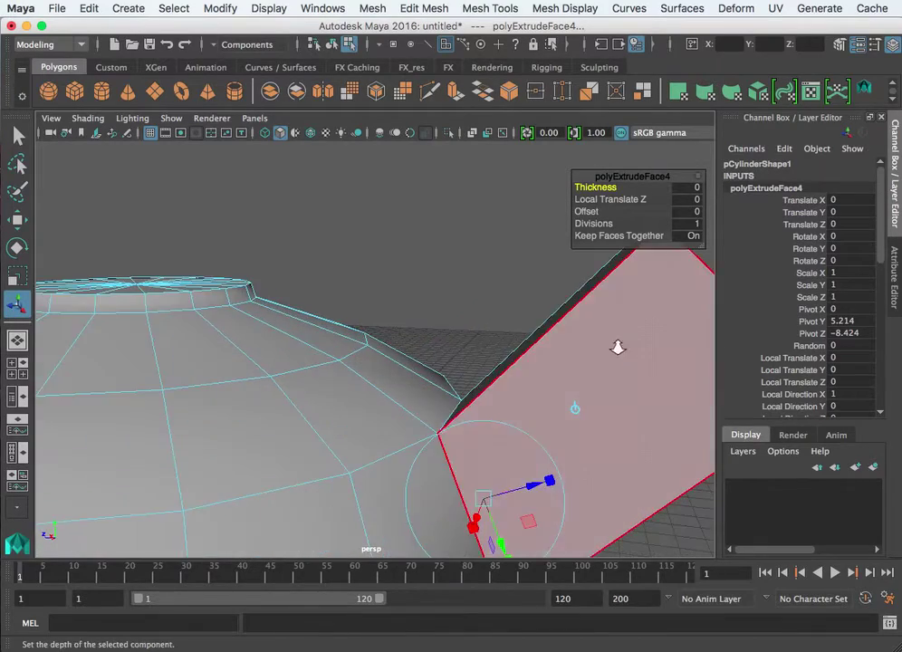
mouse_move(618, 346)
left_mouse_down("alt")
mouse_move(659, 359)
mouse_move(523, 311)
mouse_move(548, 346)
mouse_move(457, 352)
mouse_move(376, 395)
mouse_move(631, 354)
mouse_move(602, 358)
left_mouse_up("alt")
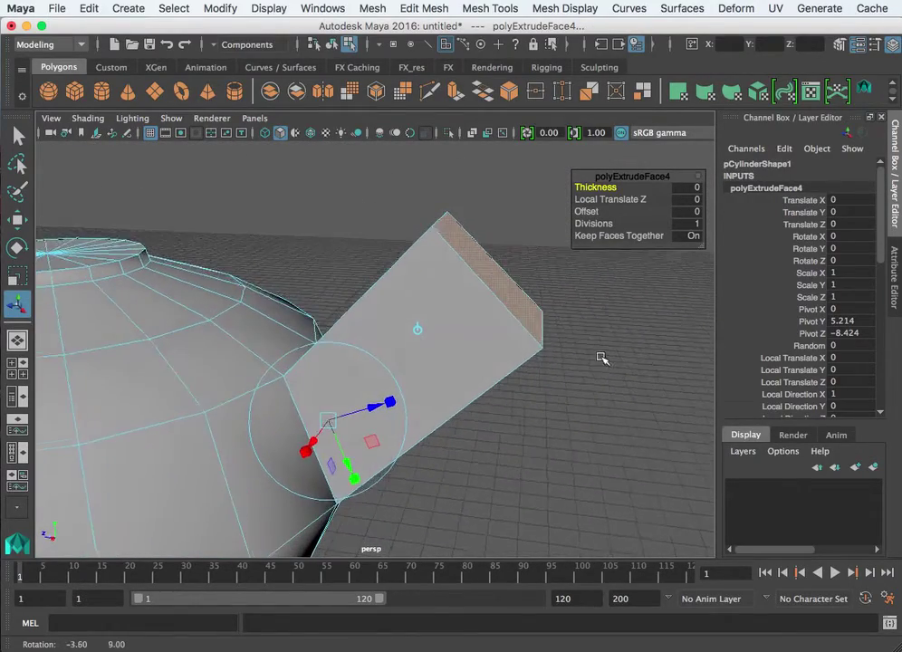
left_click(517, 324)
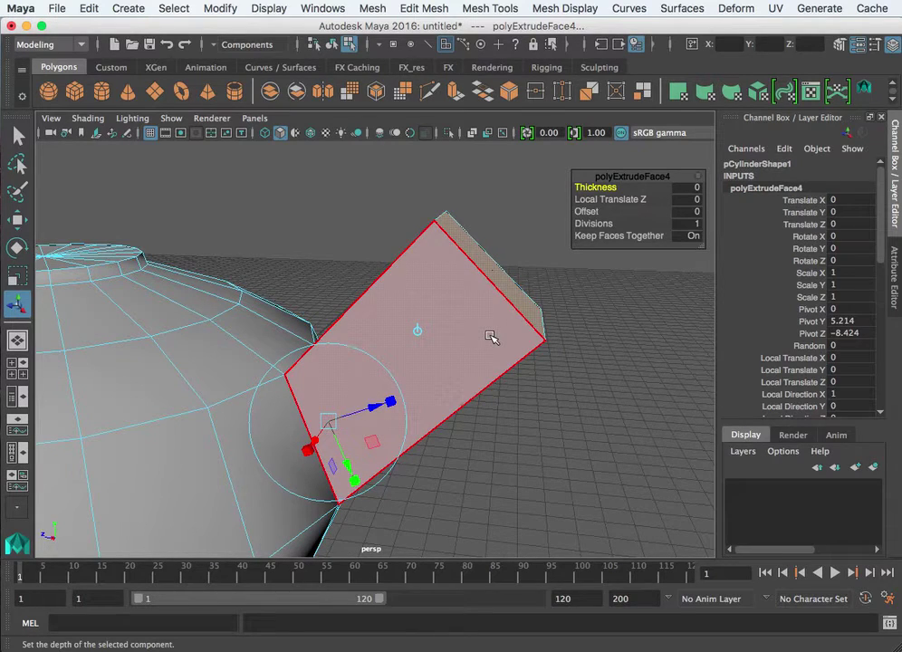
mouse_move(499, 387)
left_mouse_down("alt")
mouse_move(602, 405)
mouse_move(508, 407)
left_mouse_up("alt")
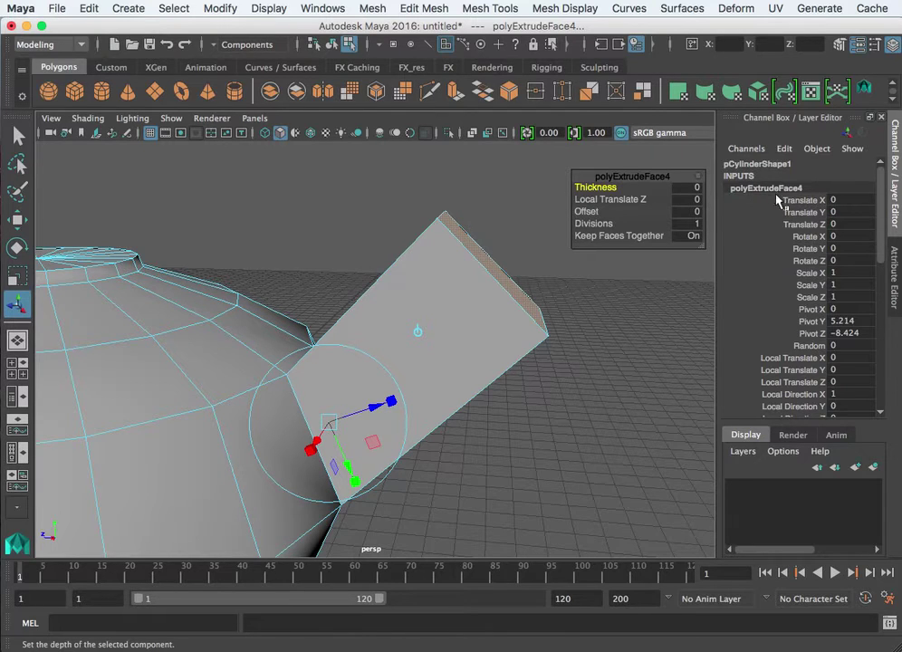
Step: Raise polyExtrudeFace4 Divisions, set Taper to 0.4 and add a -5.73 twist
scroll(818, 271, "down", 6)
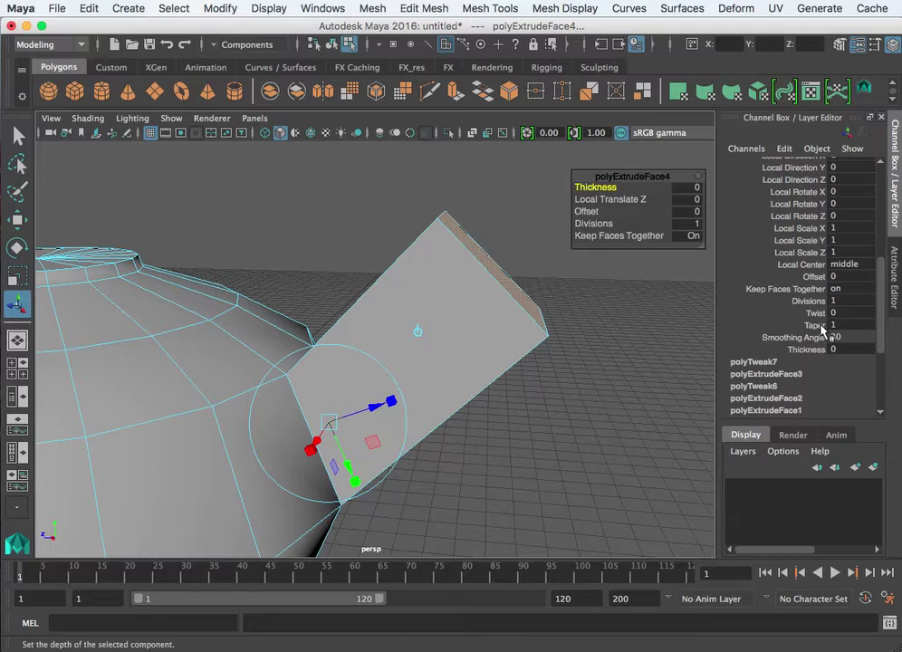
left_click(809, 301)
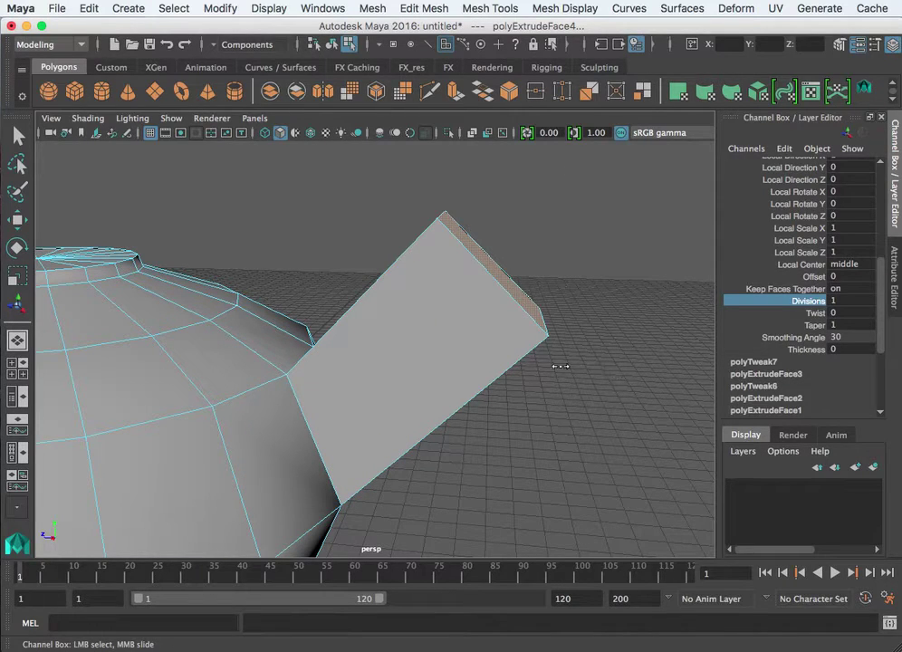
middle_click_drag(614, 368, 655, 373)
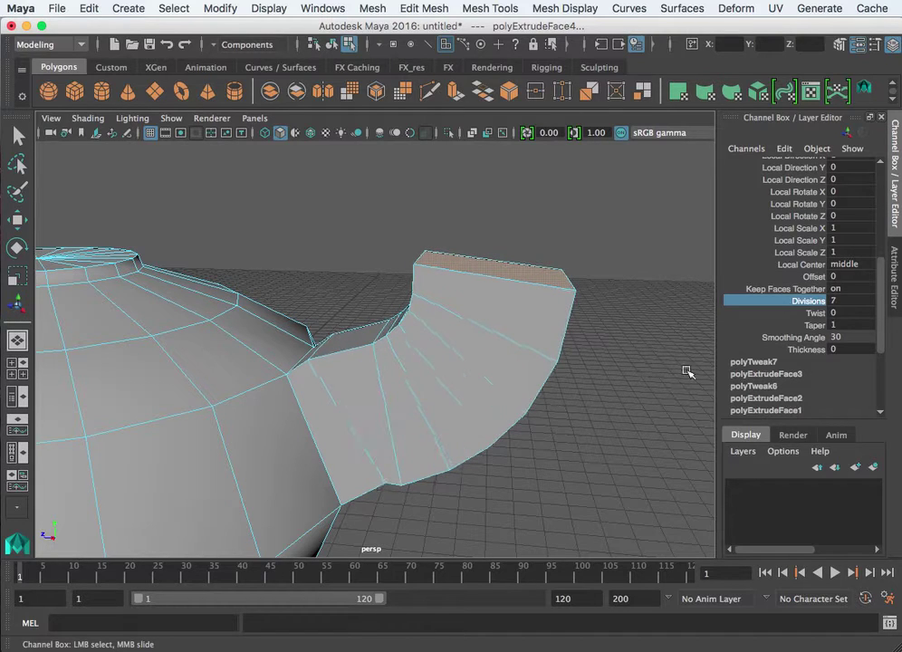
left_click(814, 326)
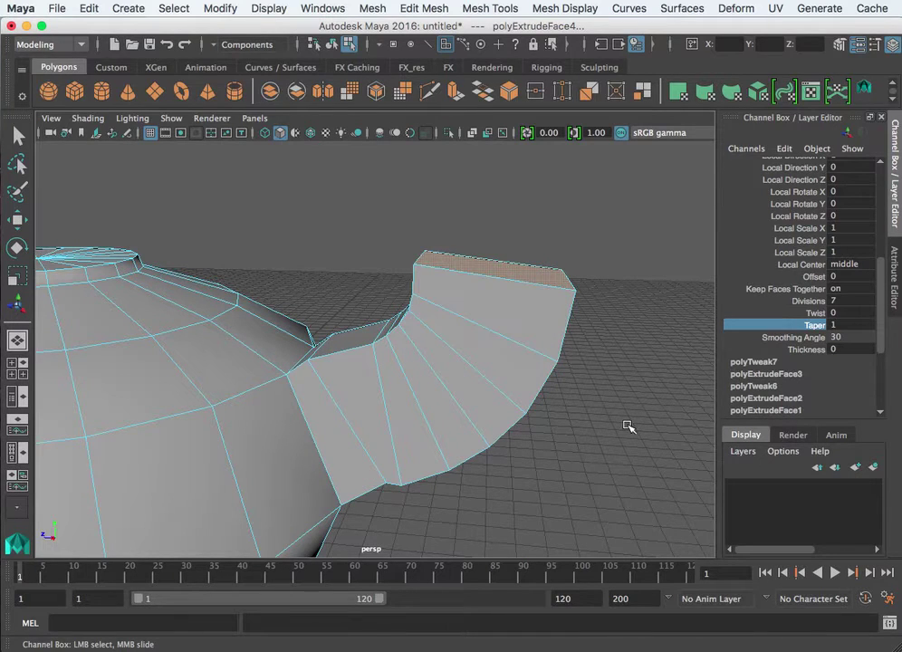
middle_click_drag(640, 423, 634, 423)
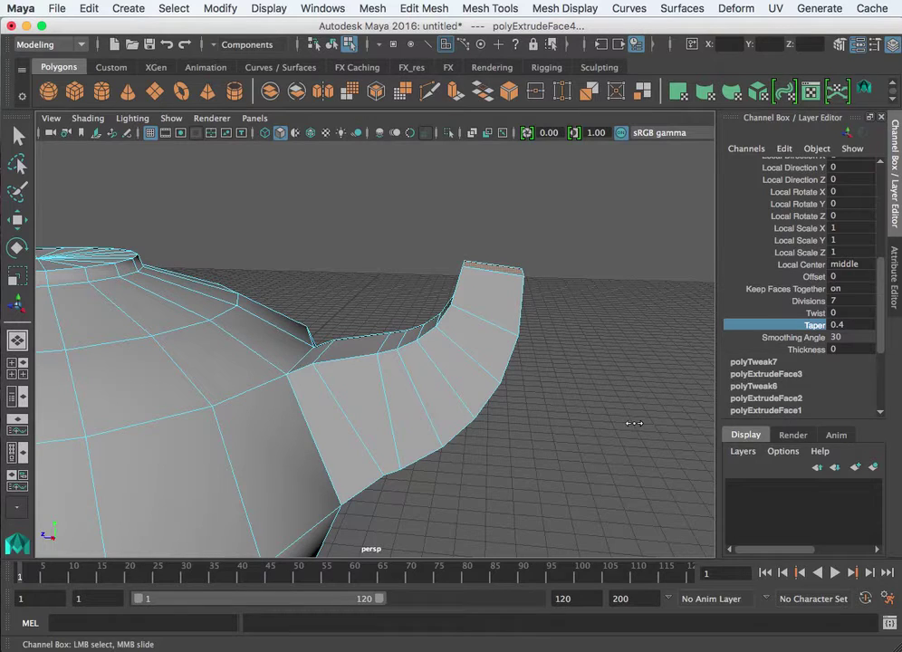
left_click(812, 313)
middle_click_drag(644, 251, 580, 385)
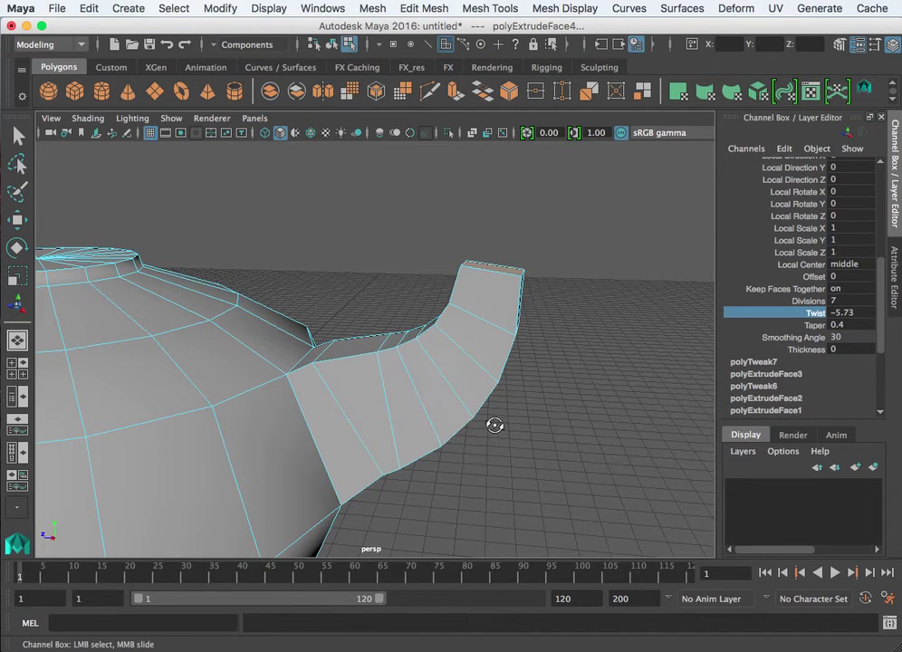
Step: Try Divisions at 11, bring it back to 7, and fine-tune the taper while orbiting
left_click_drag(494, 424, 505, 388, "alt")
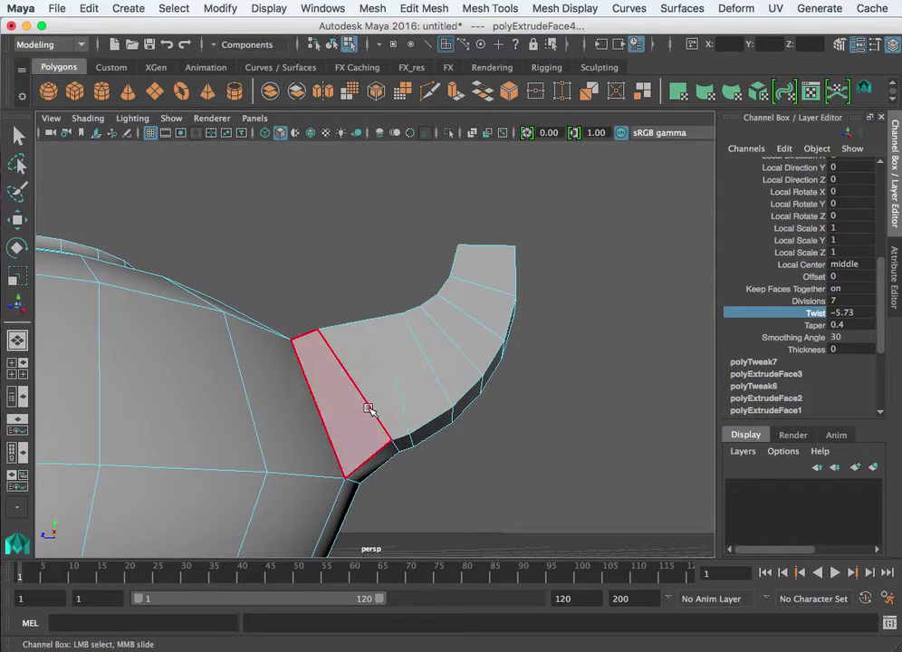
left_click(806, 301)
middle_click_drag(561, 359, 590, 359)
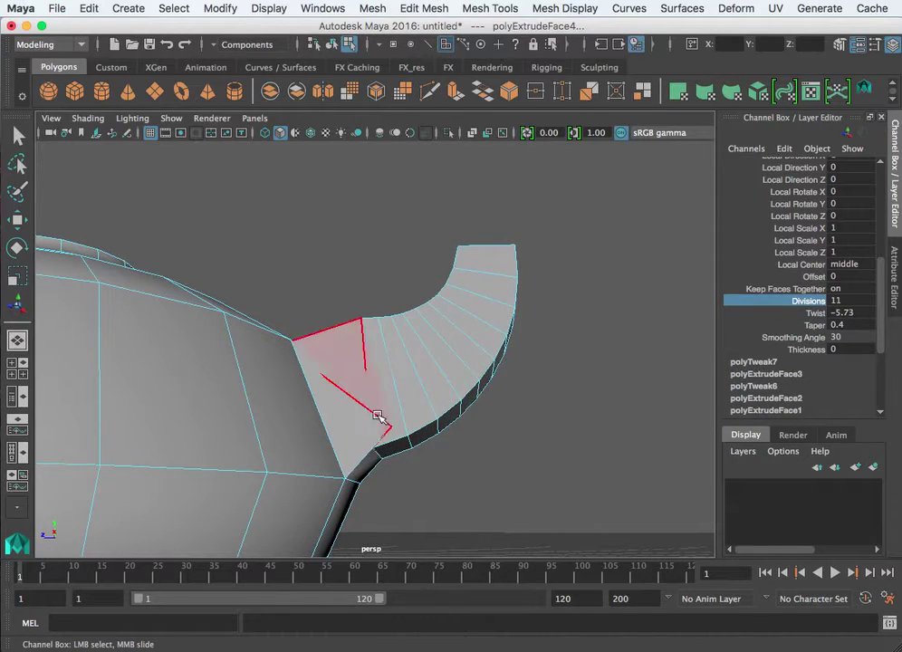
middle_click_drag(522, 435, 499, 438)
left_click_drag(522, 439, 632, 540, "alt")
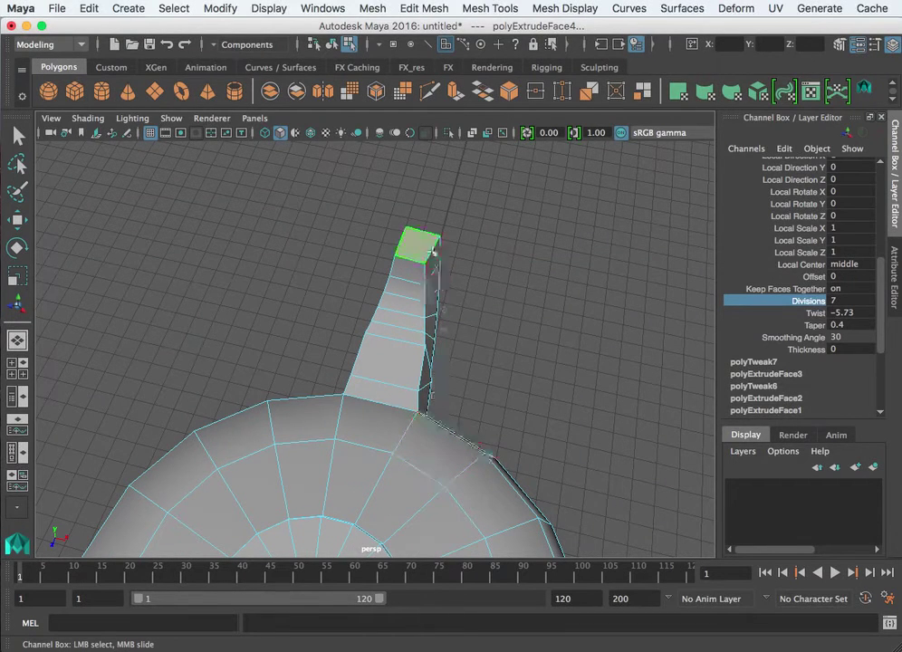
left_click(807, 313)
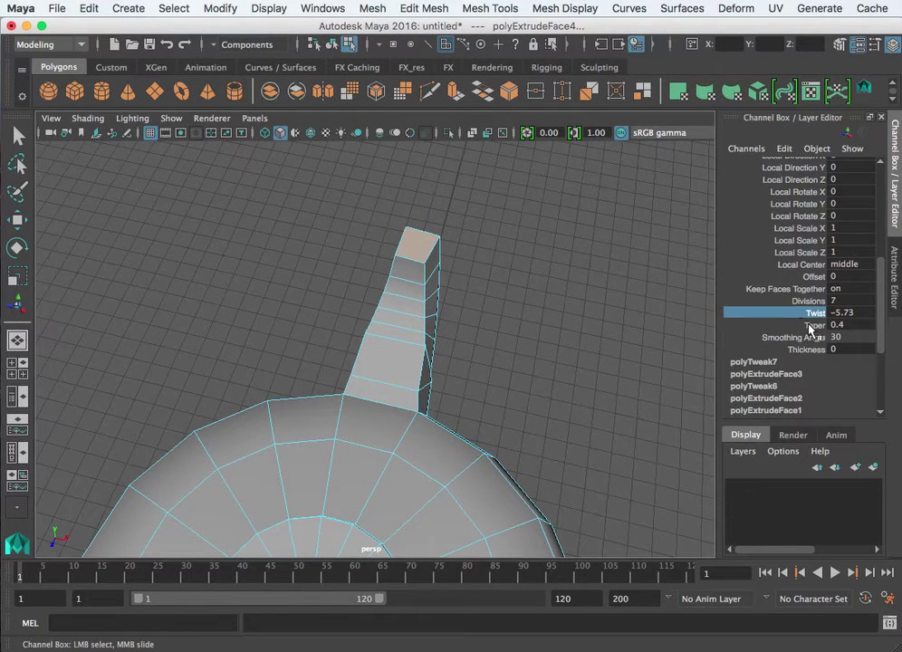
left_click(811, 325)
middle_click_drag(552, 343, 554, 346)
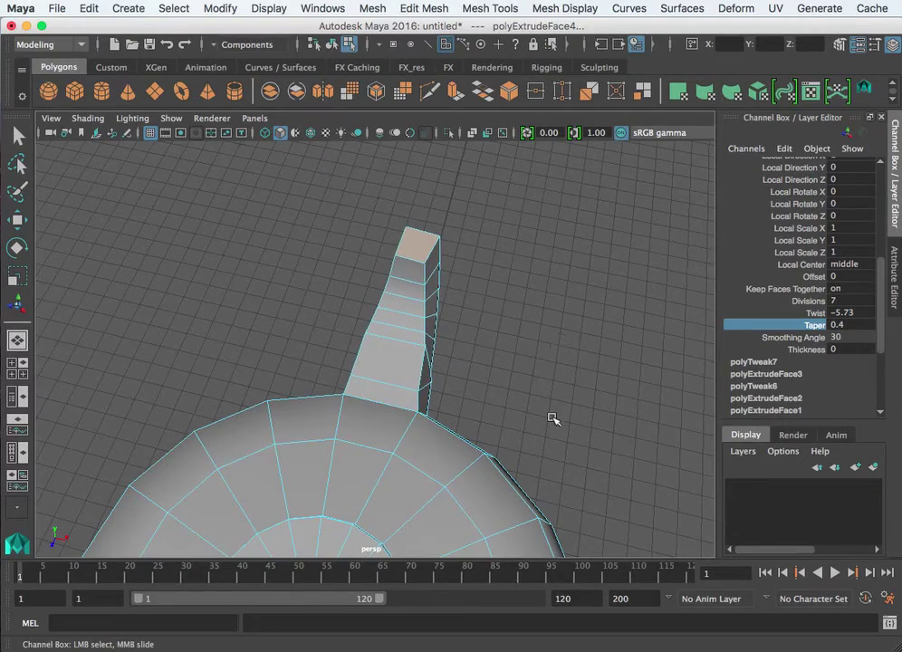
left_click_drag(552, 418, 476, 386, "alt")
Step: Return to object mode, select pCylinder1, and delete its history via Delete by Type > History
scroll(507, 372, "down", 6)
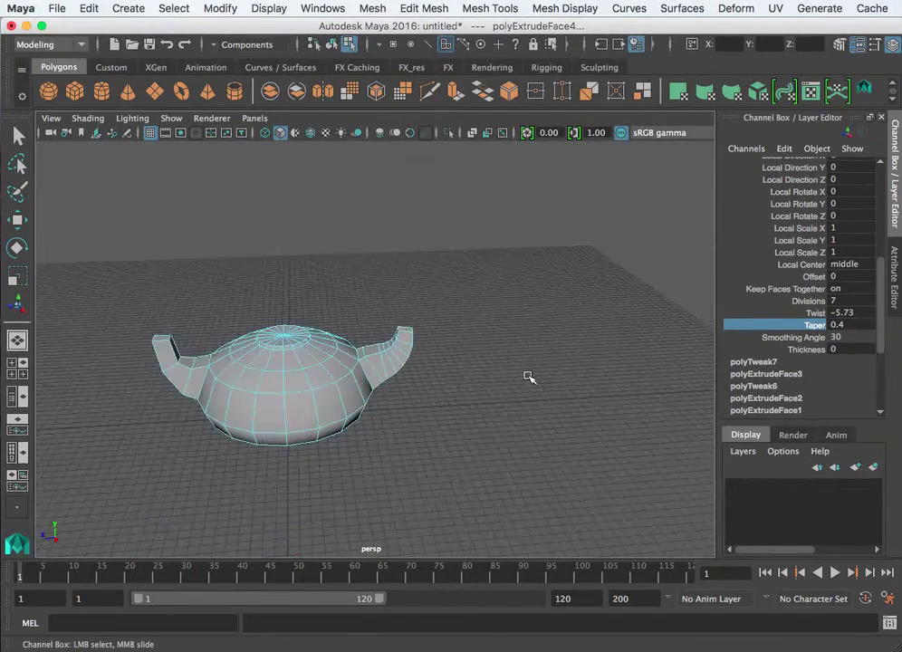
left_click_drag(529, 377, 519, 350, "alt")
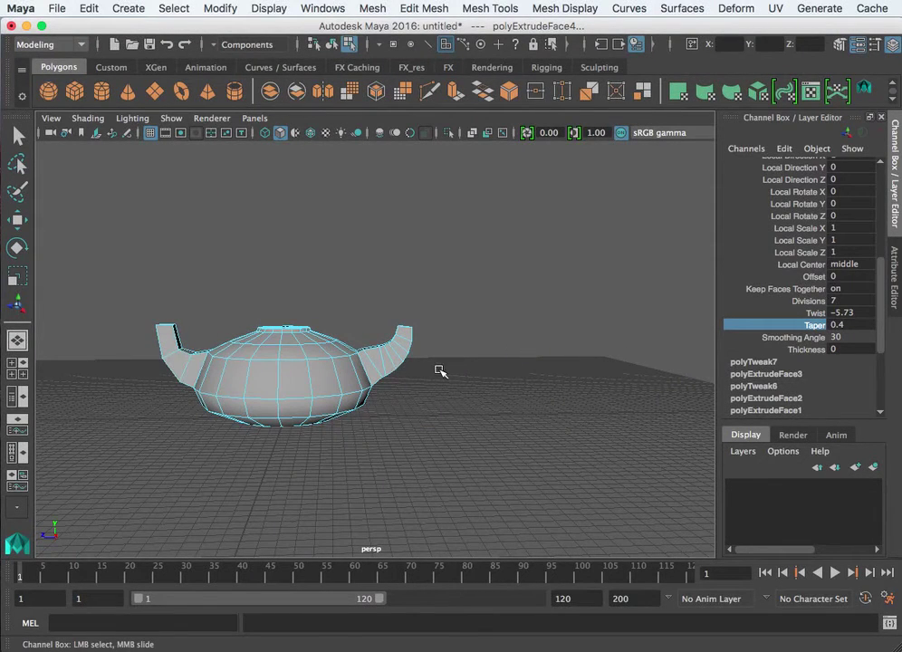
scroll(440, 371, "up", 5)
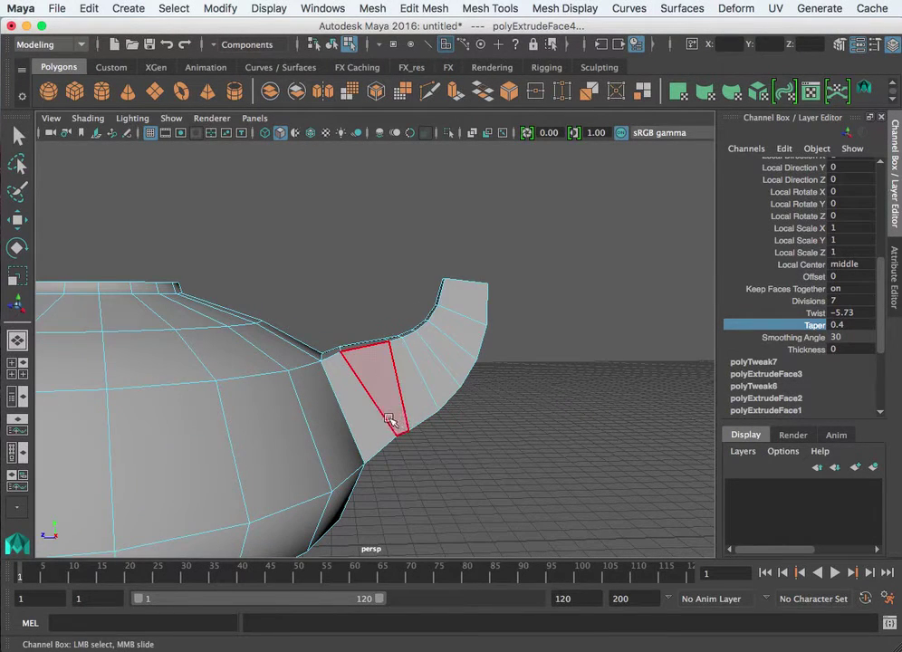
right_click_drag(405, 366, 507, 352)
key("t")
left_click(455, 357)
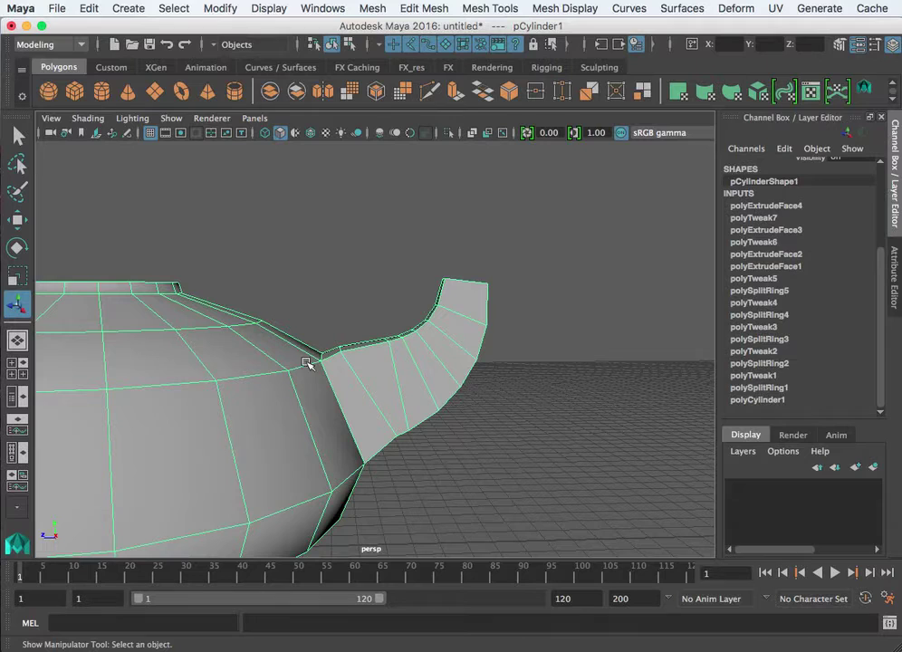
left_click(98, 9)
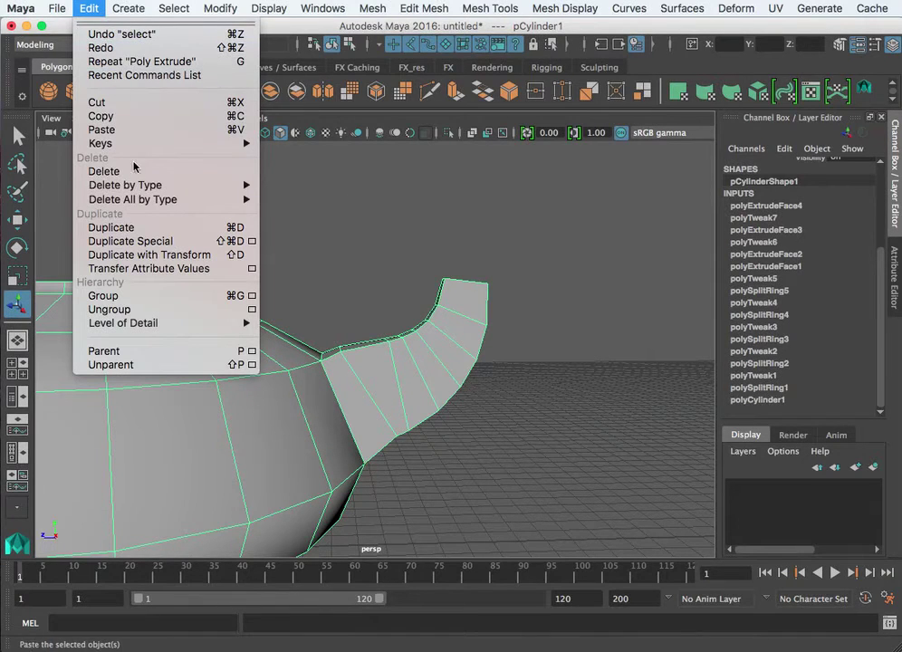
mouse_move(240, 193)
left_click(298, 194)
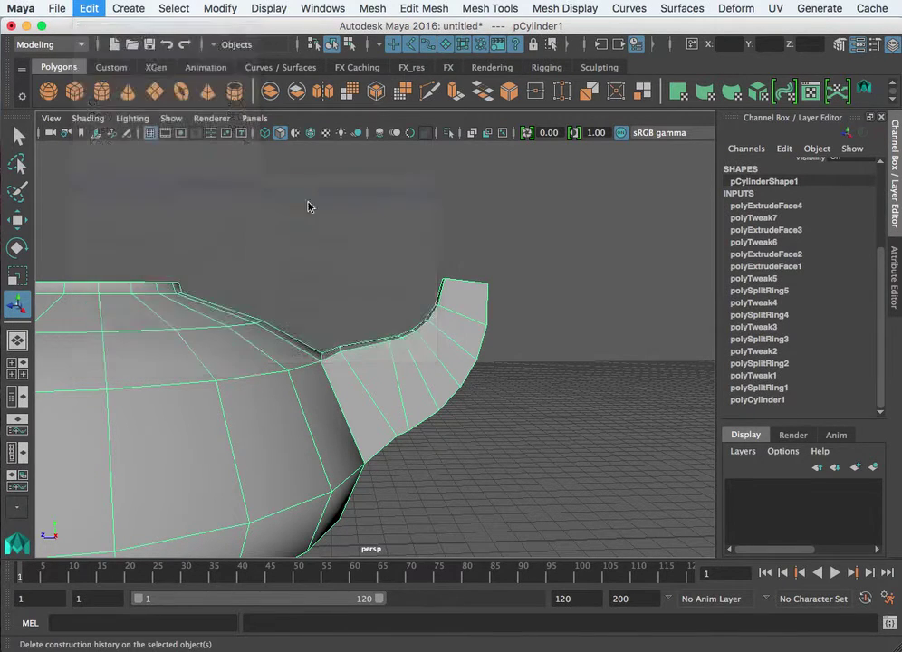
left_click(489, 374)
left_click(453, 400)
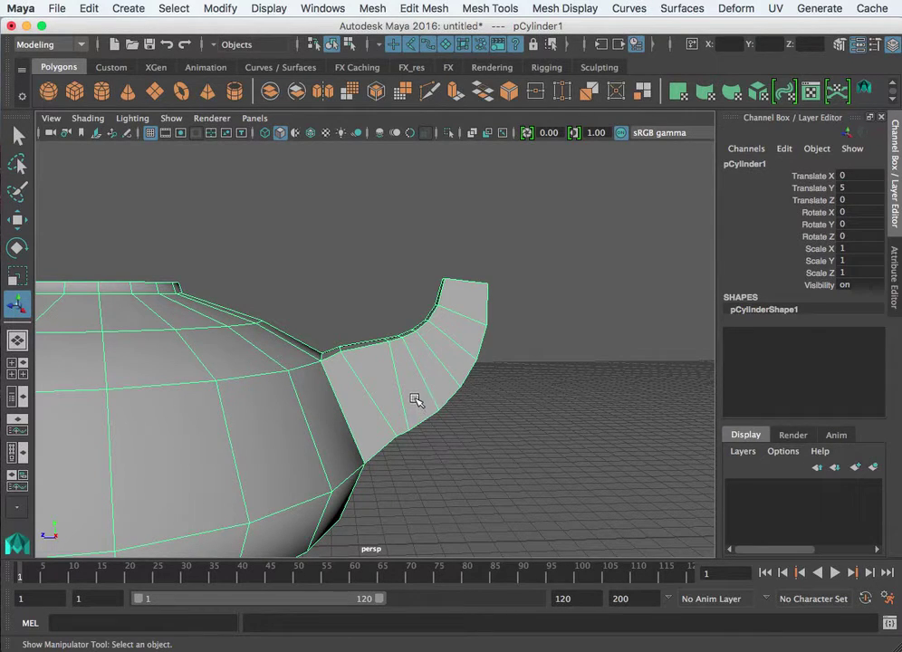
Step: Maximize the side view and pull a spout underside vertex toward the body, lowering it
key("space")
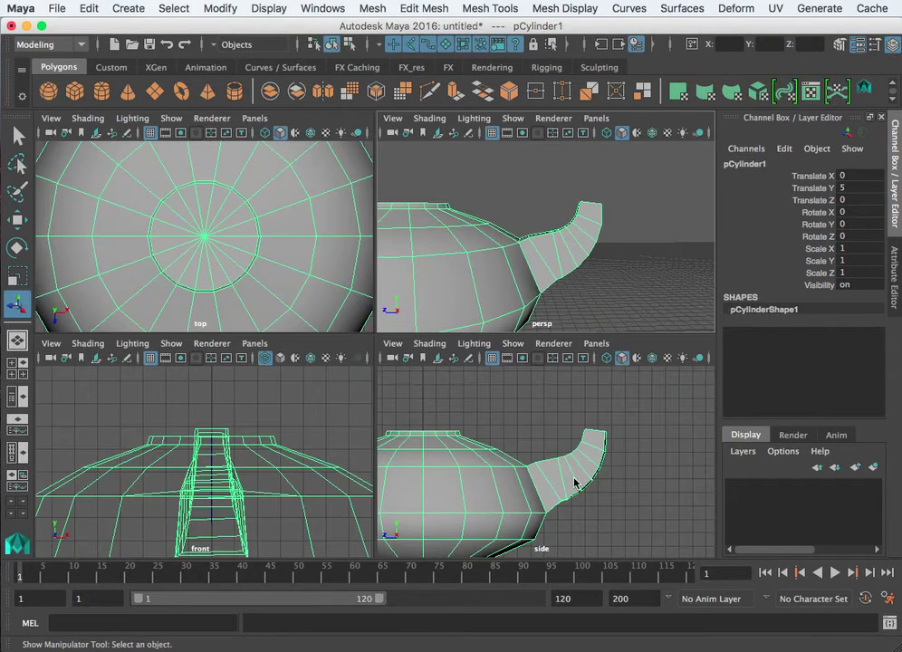
key("space")
right_click_drag(411, 427, 338, 365)
left_click(405, 427)
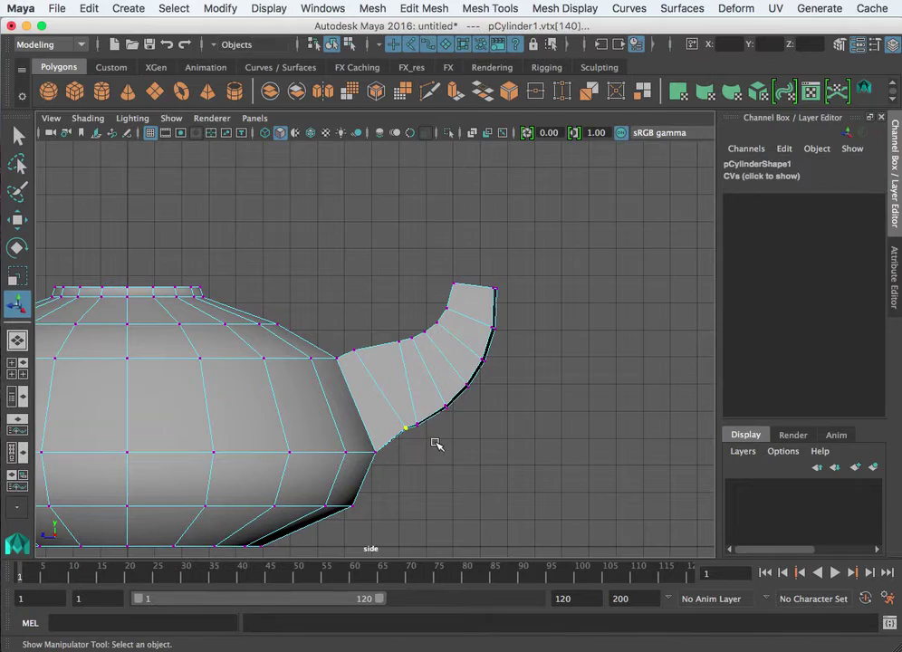
key("w")
left_click_drag(357, 423, 323, 429)
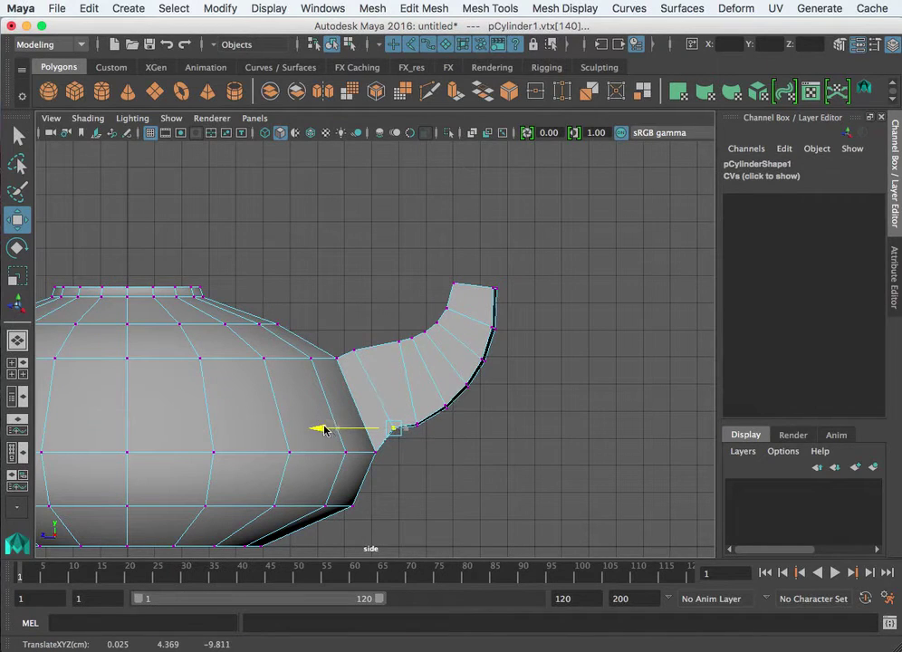
left_click_drag(389, 356, 397, 367)
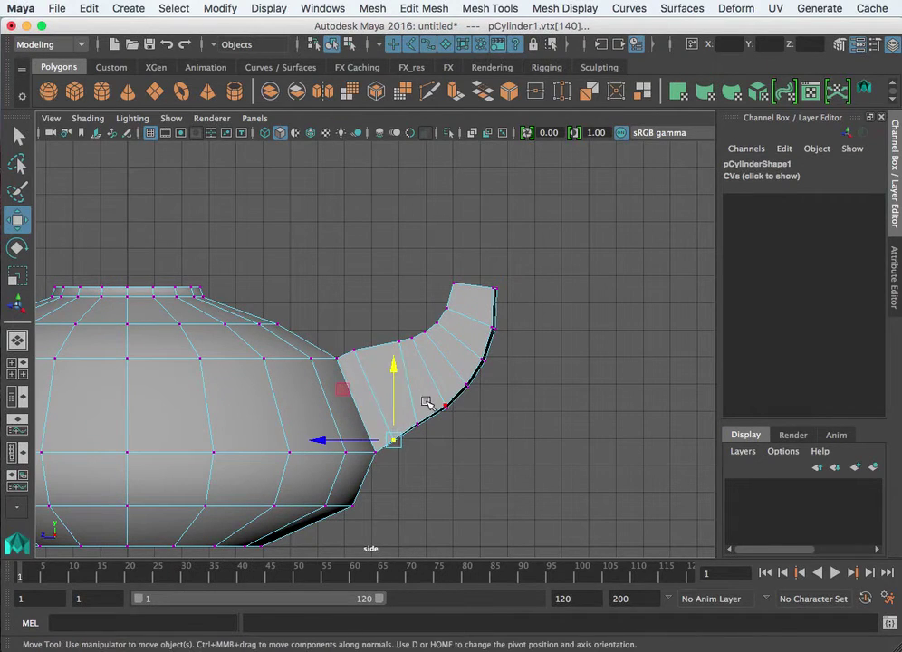
Step: Select vertices along the spout underside and tip, shifting an upper-edge vertex toward the body
left_click(416, 425)
left_click(416, 352)
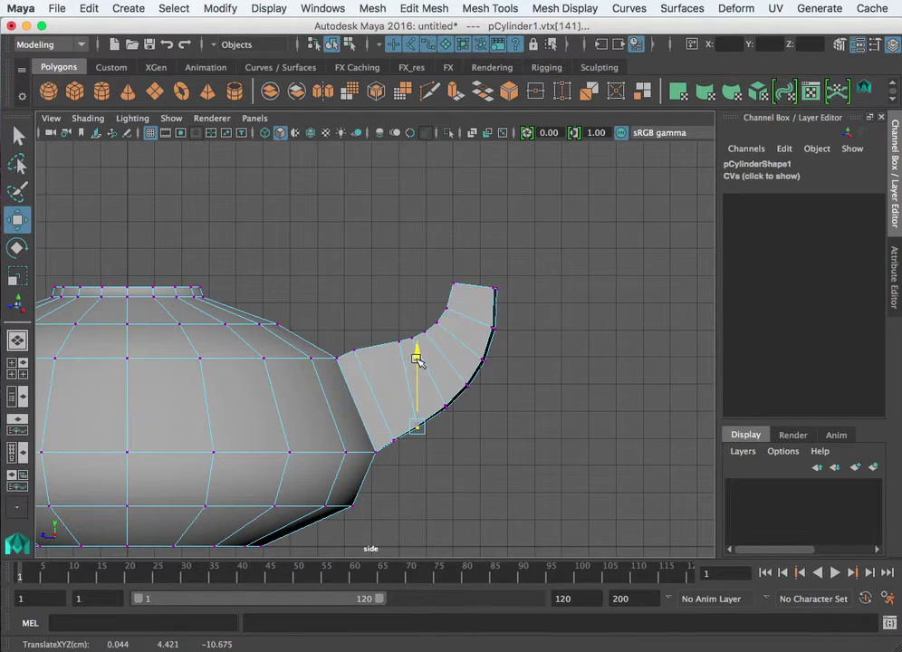
left_click_drag(525, 269, 485, 279)
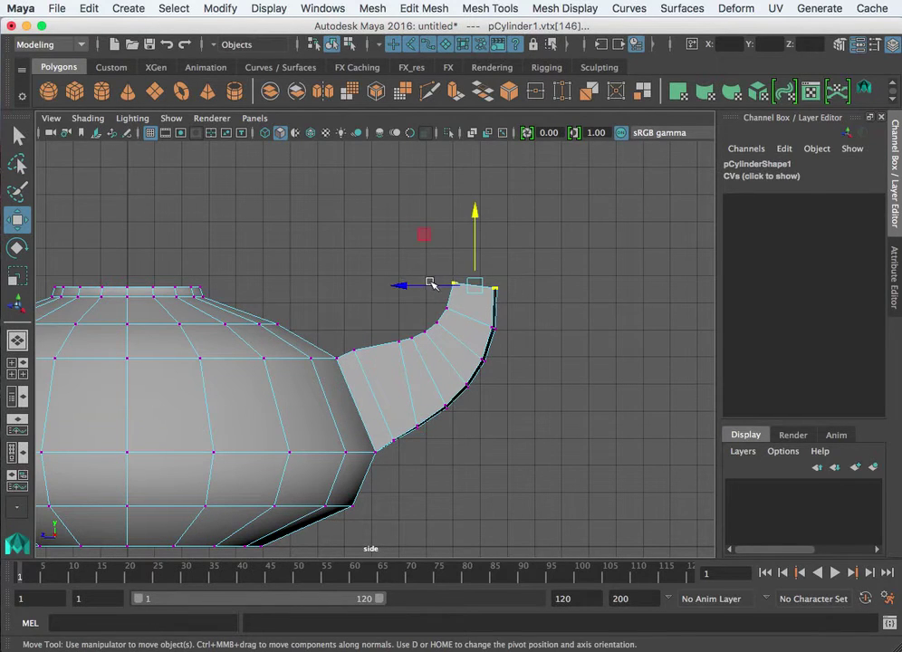
left_click(421, 287)
left_click(493, 327)
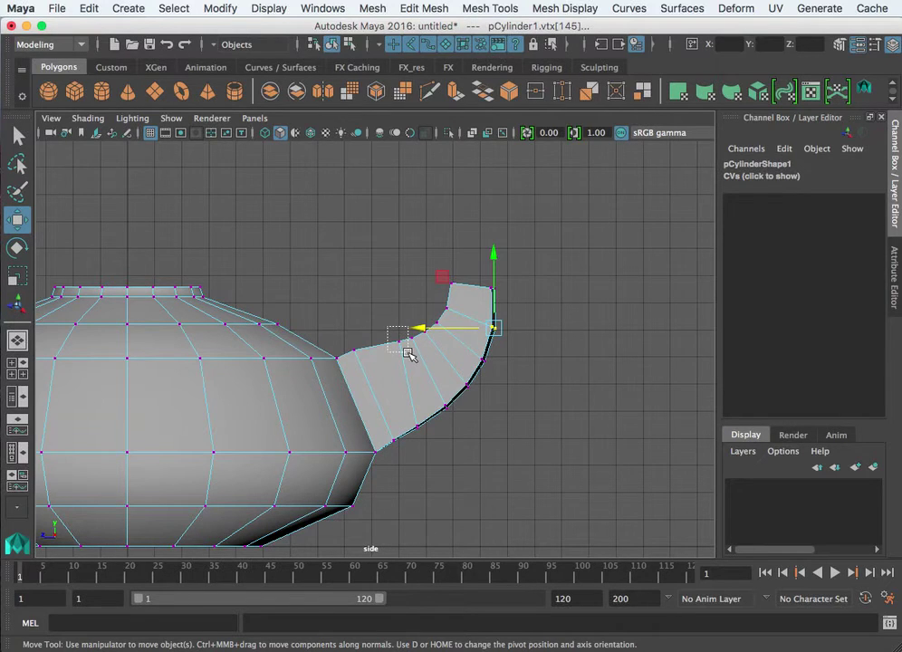
left_click_drag(410, 355, 408, 353)
left_click_drag(357, 336, 344, 342)
Step: Adjust the spout's base vertex and lower the neighbouring upper vertex to even the curve
left_click_drag(368, 291, 351, 362)
left_click(355, 284)
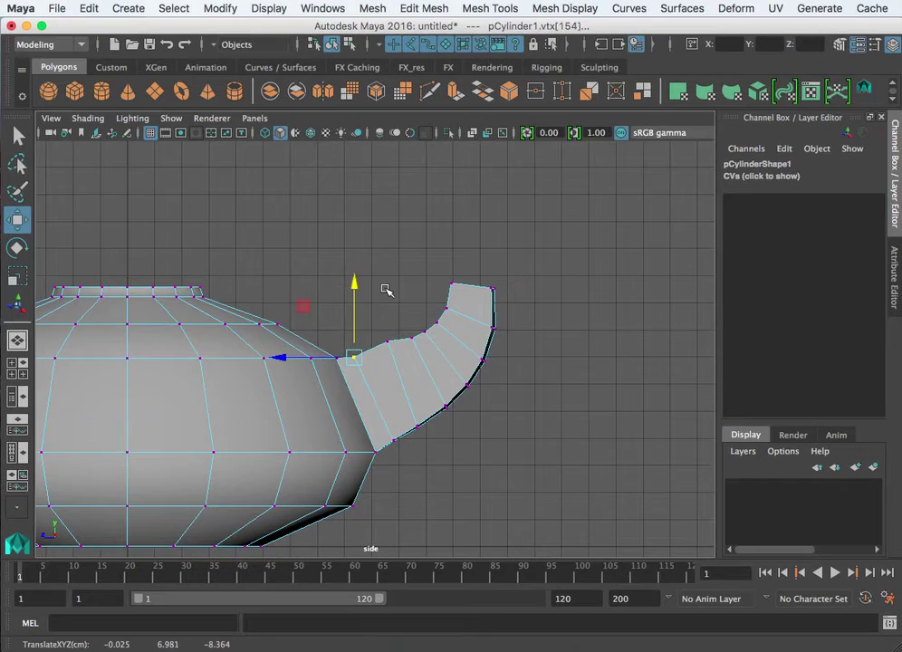
left_click_drag(385, 290, 404, 344)
left_click(390, 286)
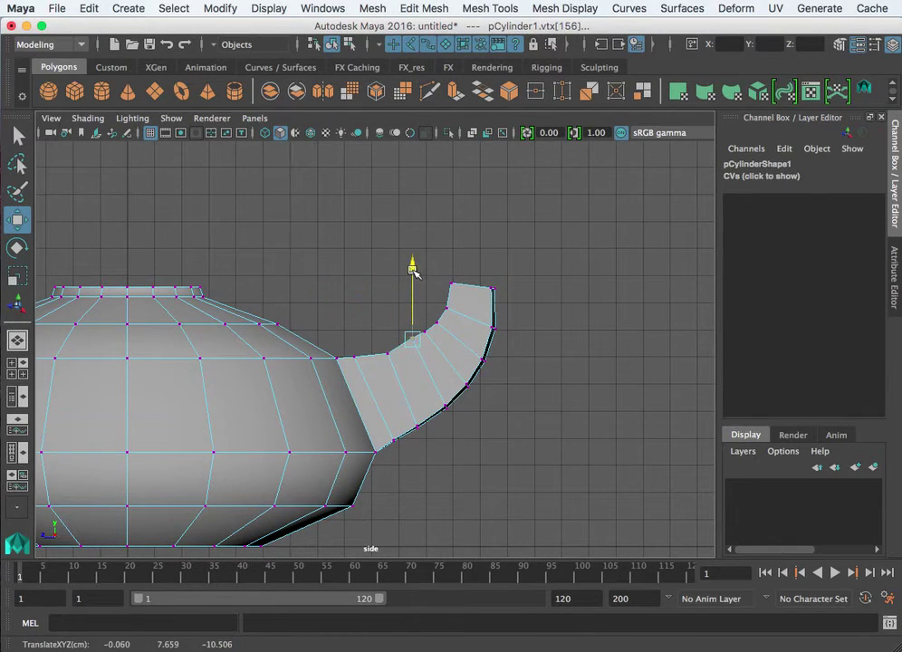
left_click_drag(414, 268, 413, 277)
Step: Browse Edit Mesh without using it, then raise or lower the next vertex up the spout
left_click(489, 7)
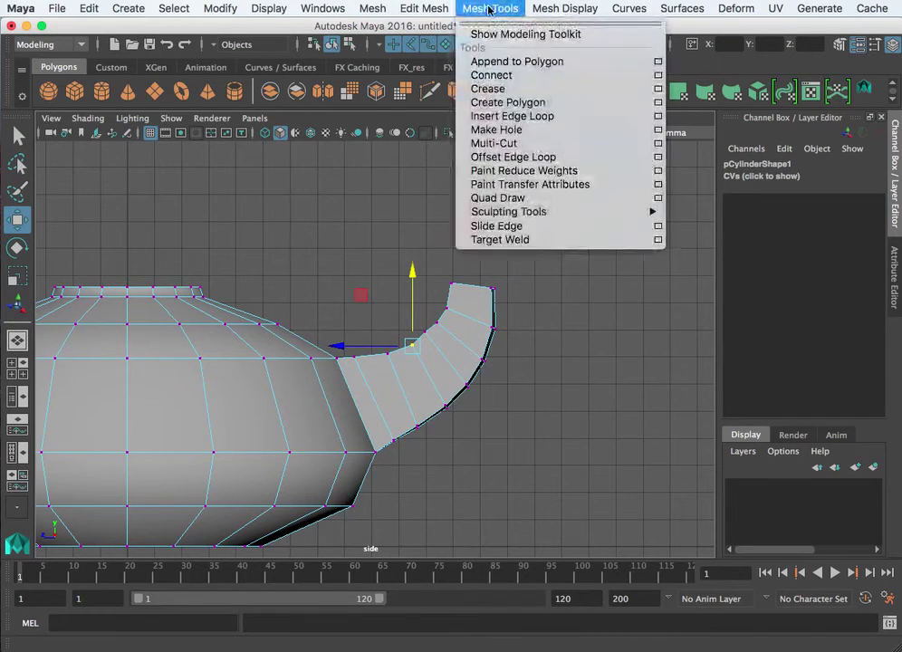
mouse_move(423, 7)
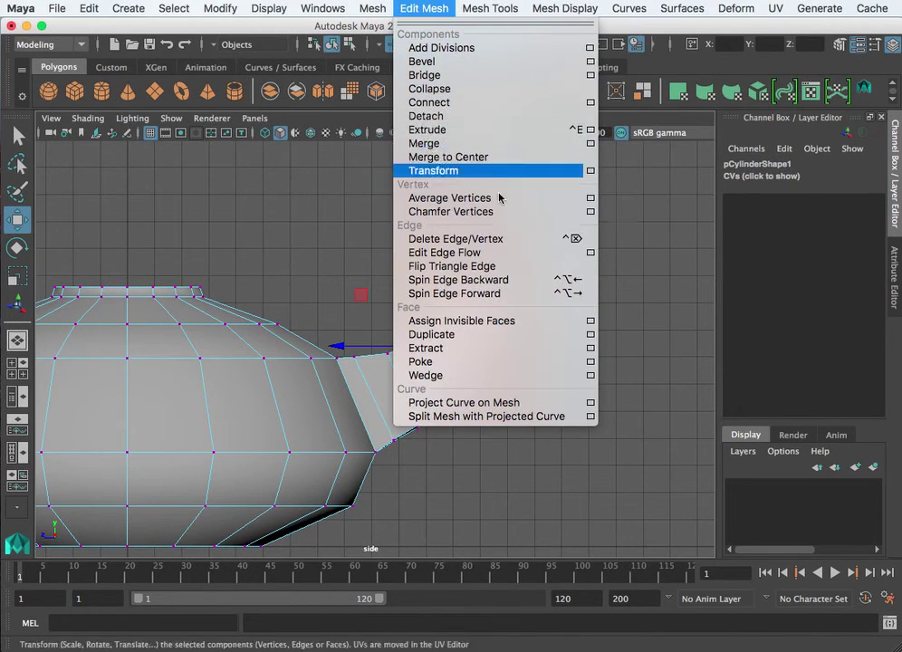
left_click(609, 492)
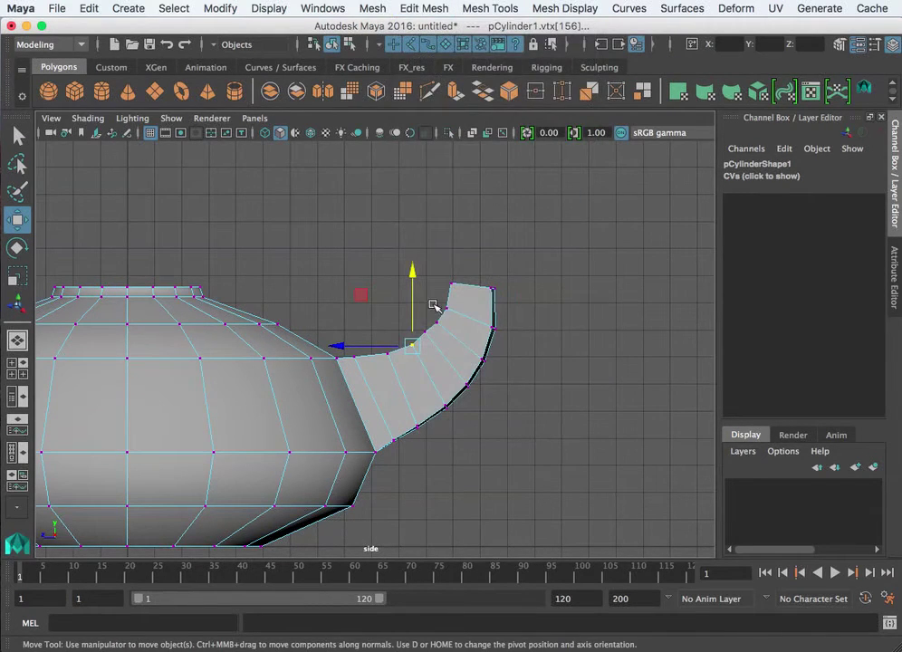
key("Right")
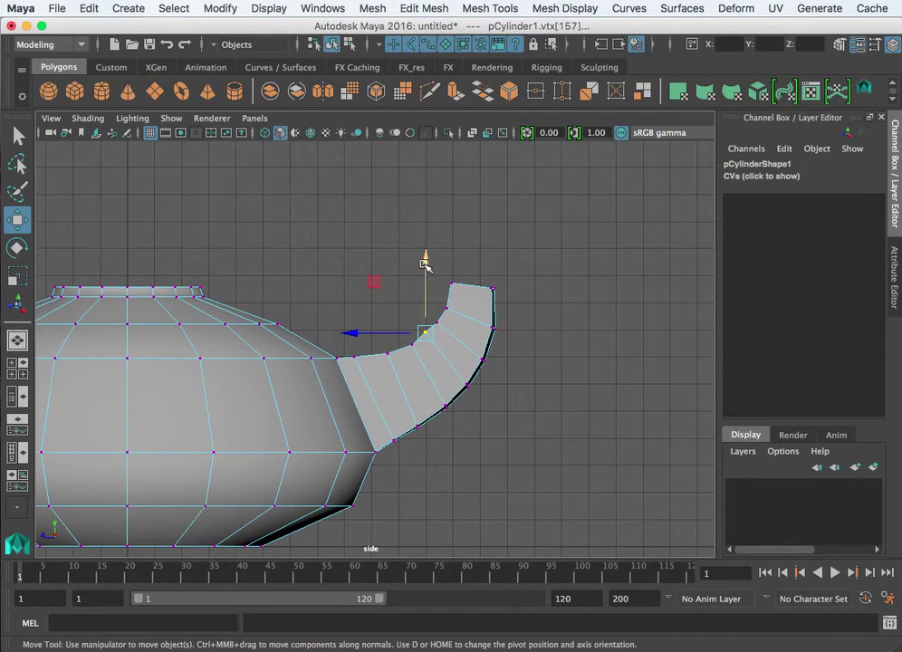
left_click_drag(425, 264, 430, 268)
Step: Slide the spout tip's inner corner vertex horizontally and select a vertex on the inner curve
scroll(463, 288, "up", 5)
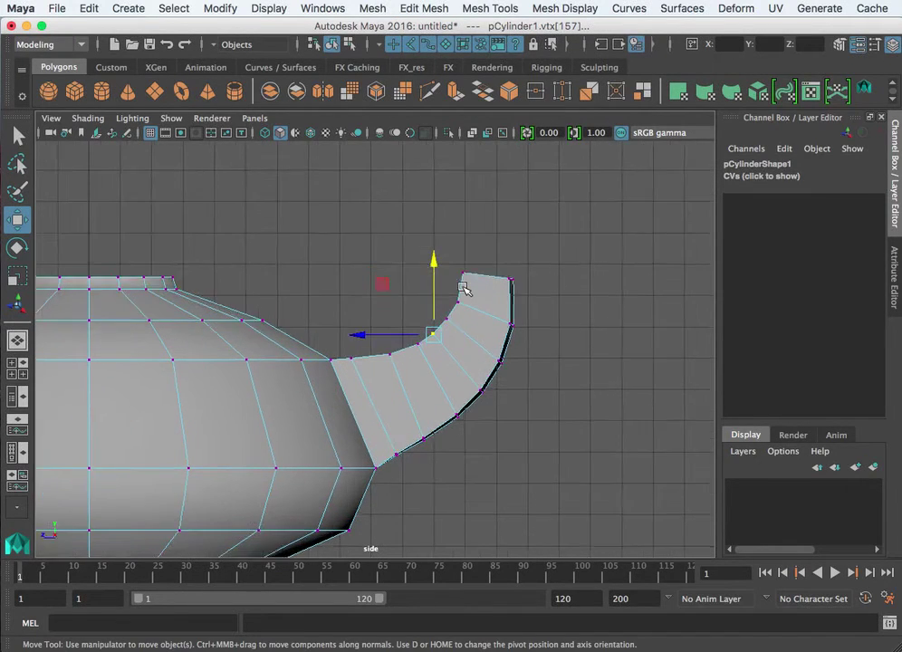
left_click_drag(542, 234, 486, 245)
left_click(439, 231)
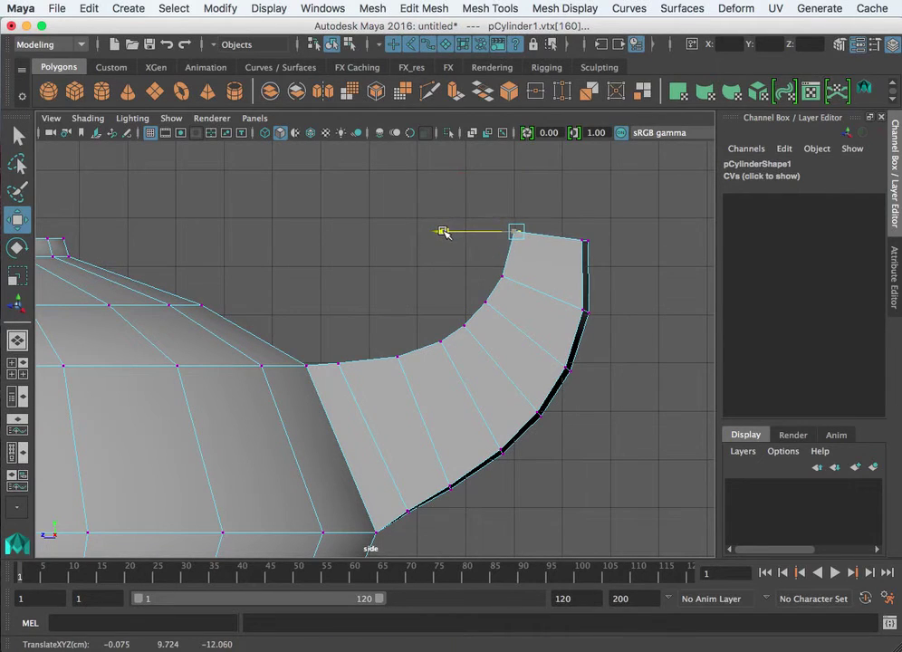
left_click_drag(458, 256, 488, 306)
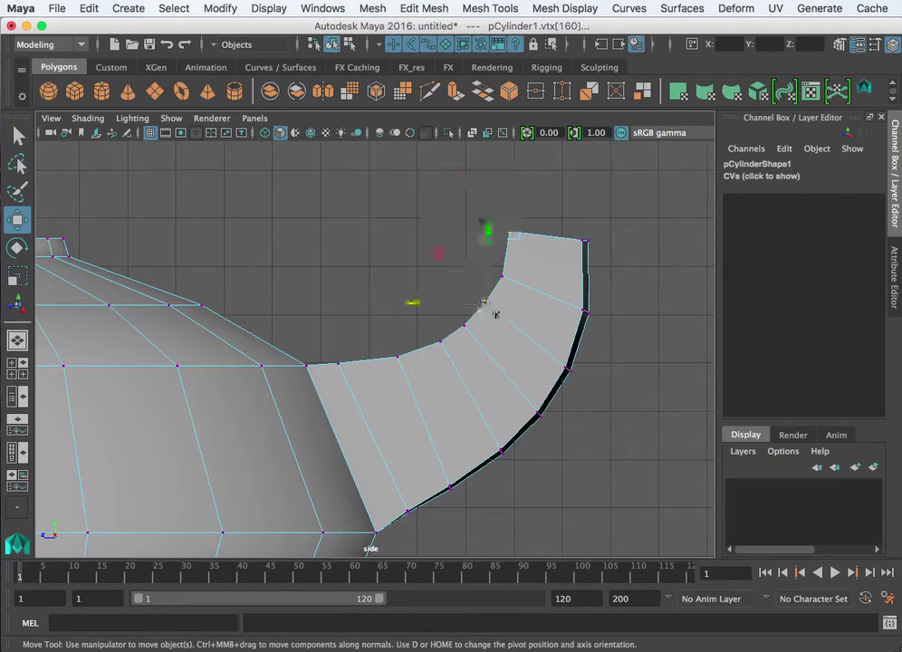
scroll(380, 331, "down", 5)
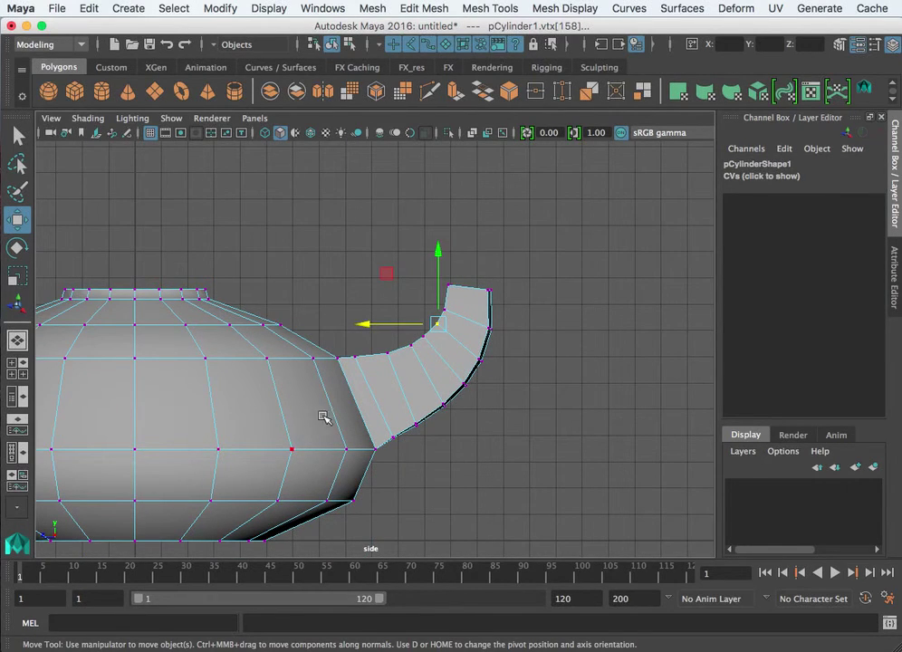
scroll(420, 385, "up", 3)
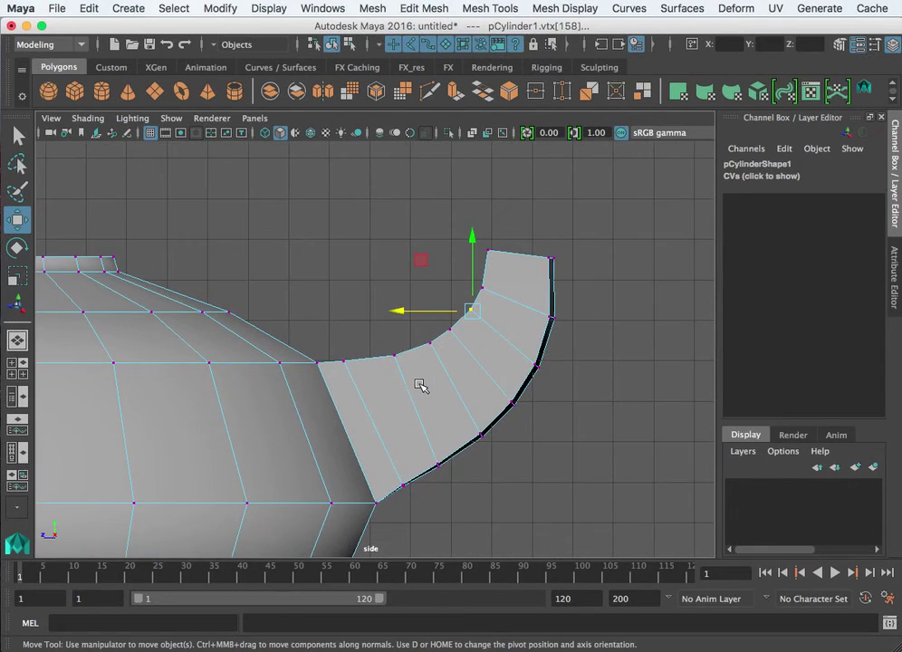
Step: Pull the spout's base vertex back into the body and raise the outer tip vertex slightly
left_click(345, 364)
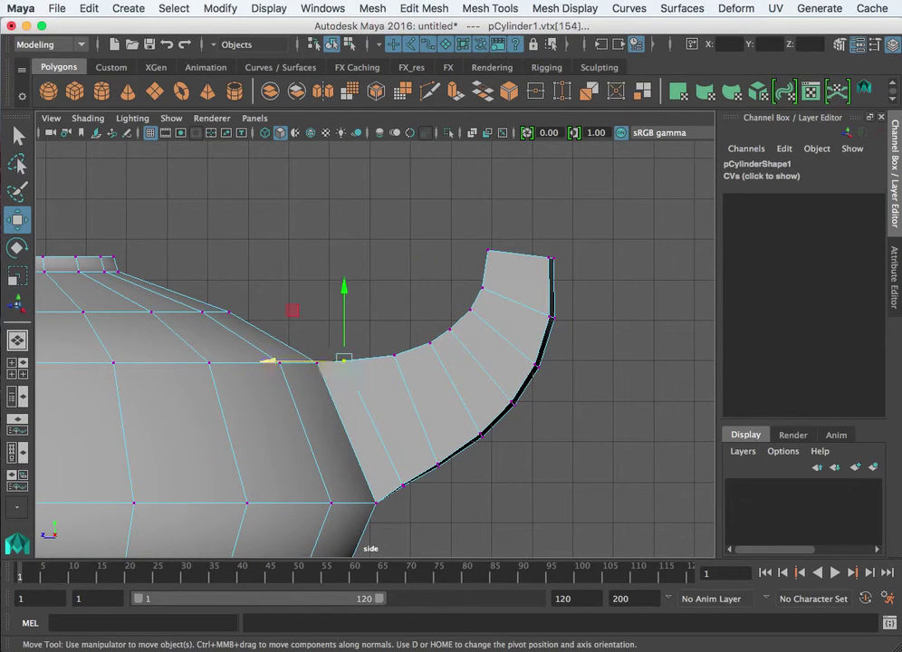
left_click_drag(272, 362, 288, 365)
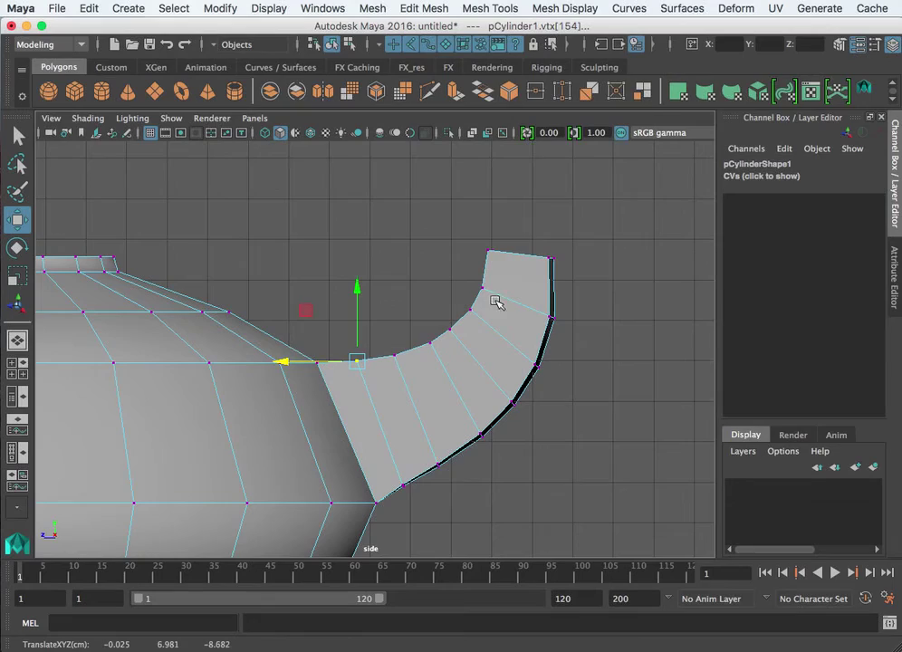
mouse_move(597, 236)
left_mouse_down()
mouse_move(496, 268)
mouse_move(507, 265)
left_mouse_up()
left_click_drag(557, 186, 558, 186)
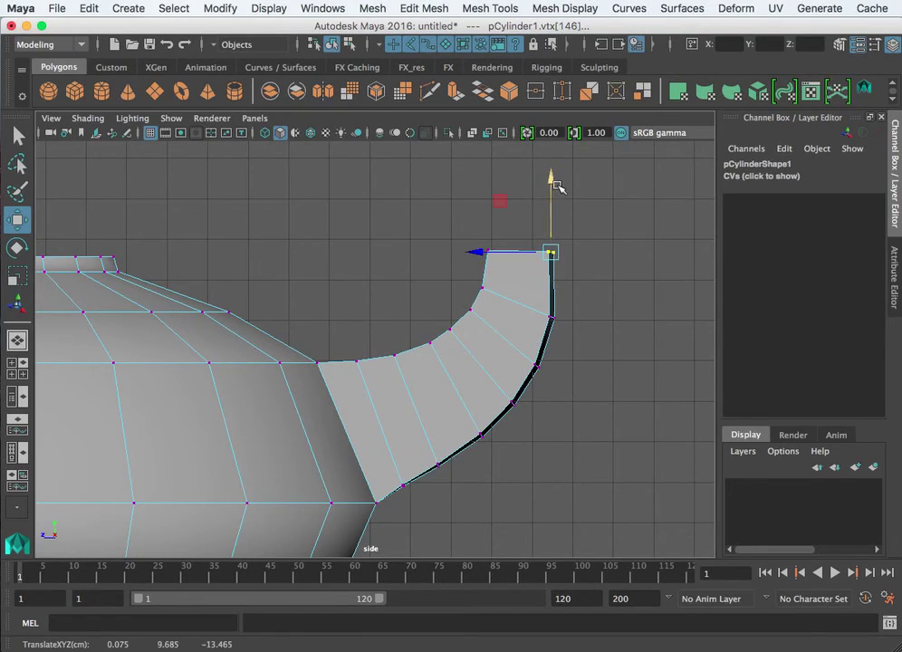
key("space")
key("space")
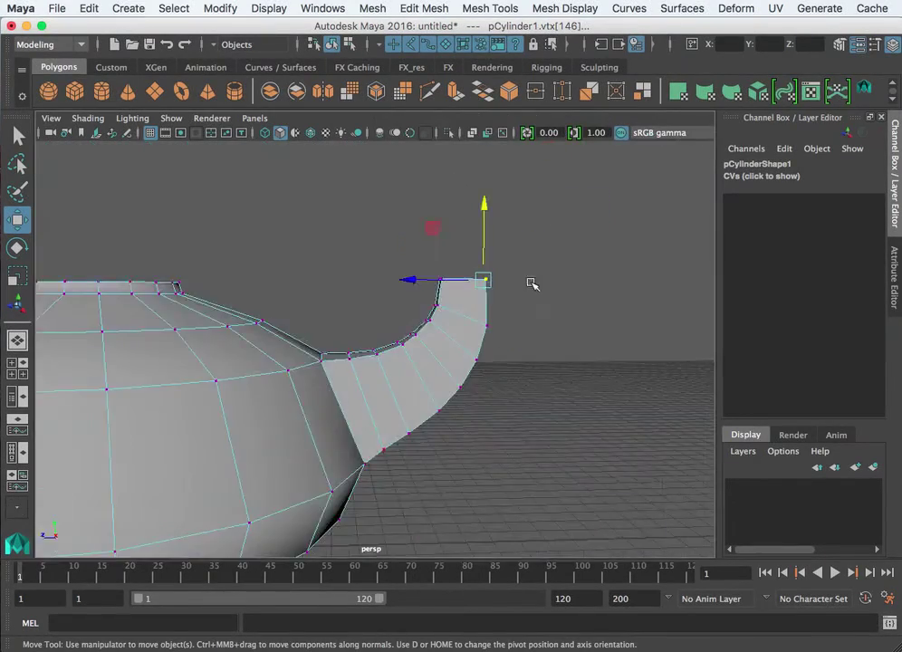
right_click_drag(532, 282, 322, 354, "alt")
left_click_drag(322, 353, 659, 377, "alt")
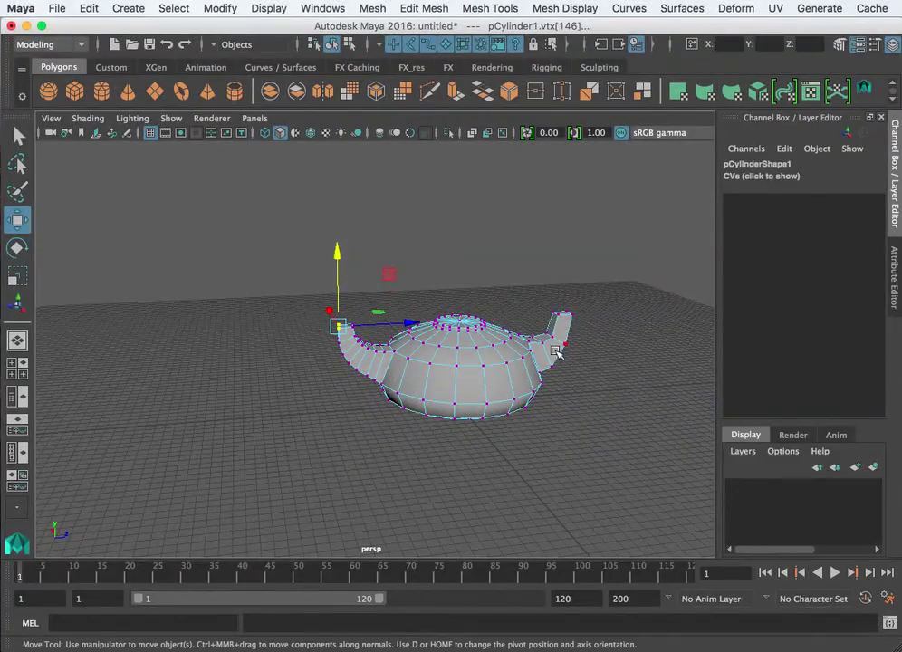
left_click_drag(451, 289, 625, 370, "alt")
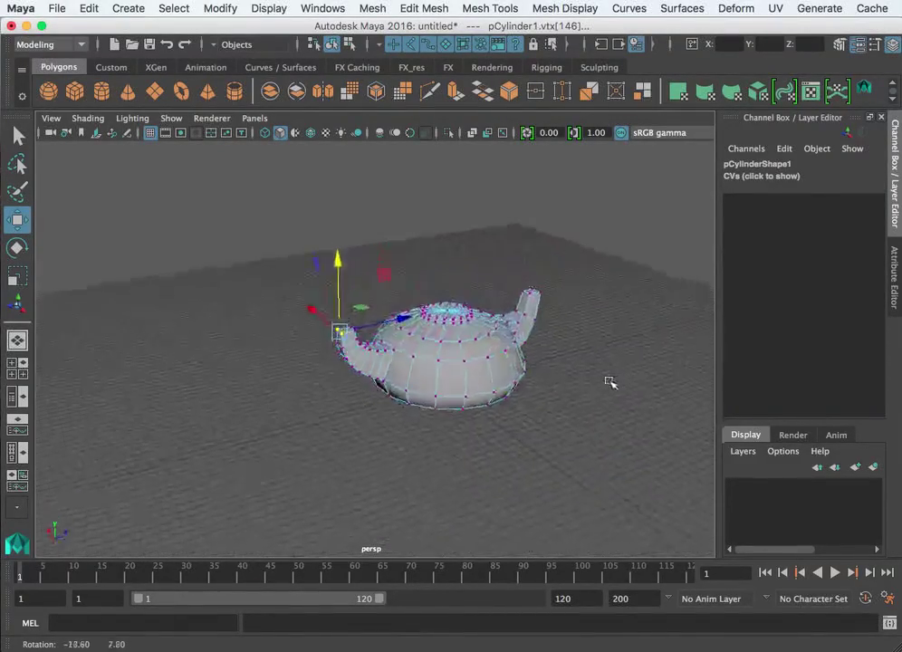
left_click_drag(610, 382, 516, 367, "alt")
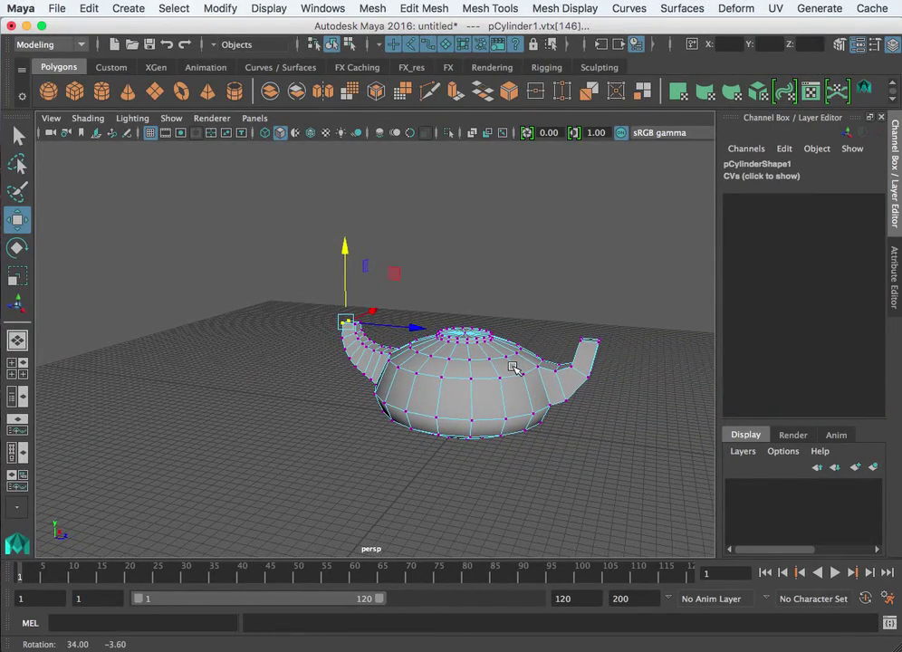